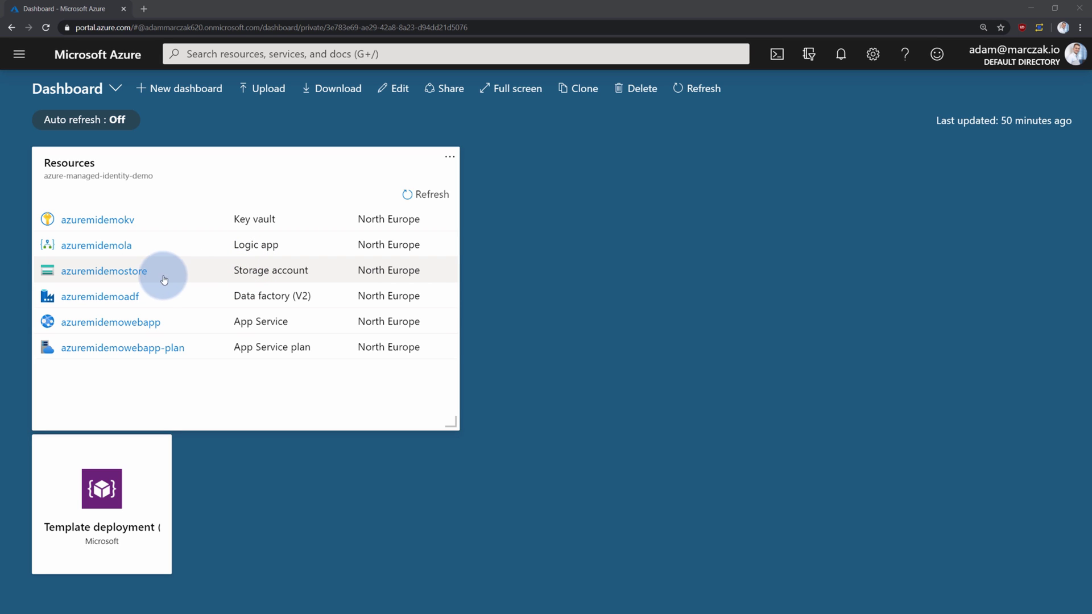
# Check the data container in the azuremidemostore storage account and copy the account's key1 connection string.
pyautogui.click(139, 273)
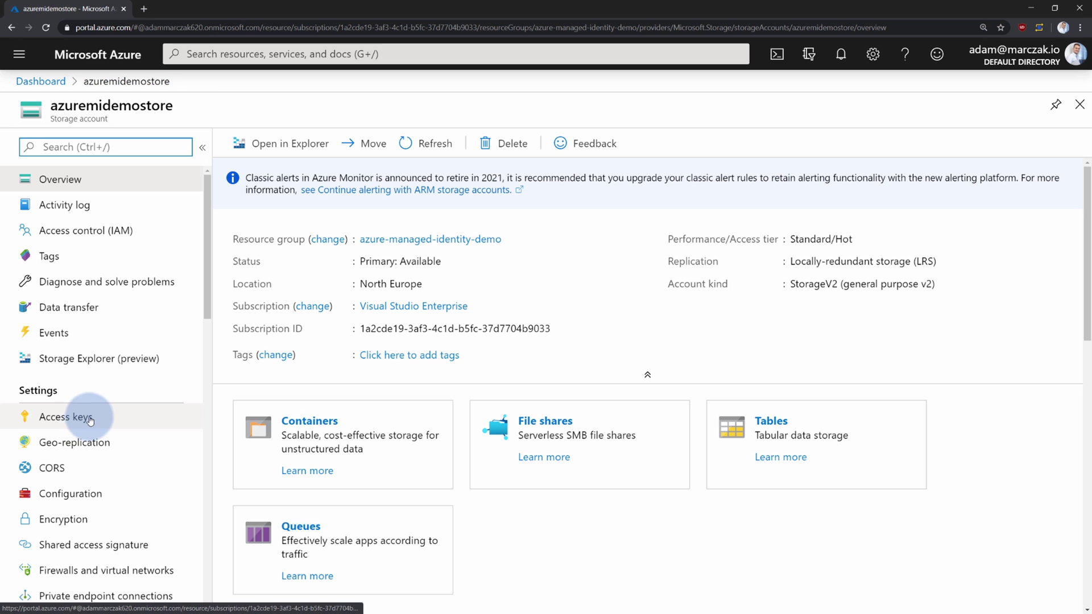
pyautogui.click(353, 422)
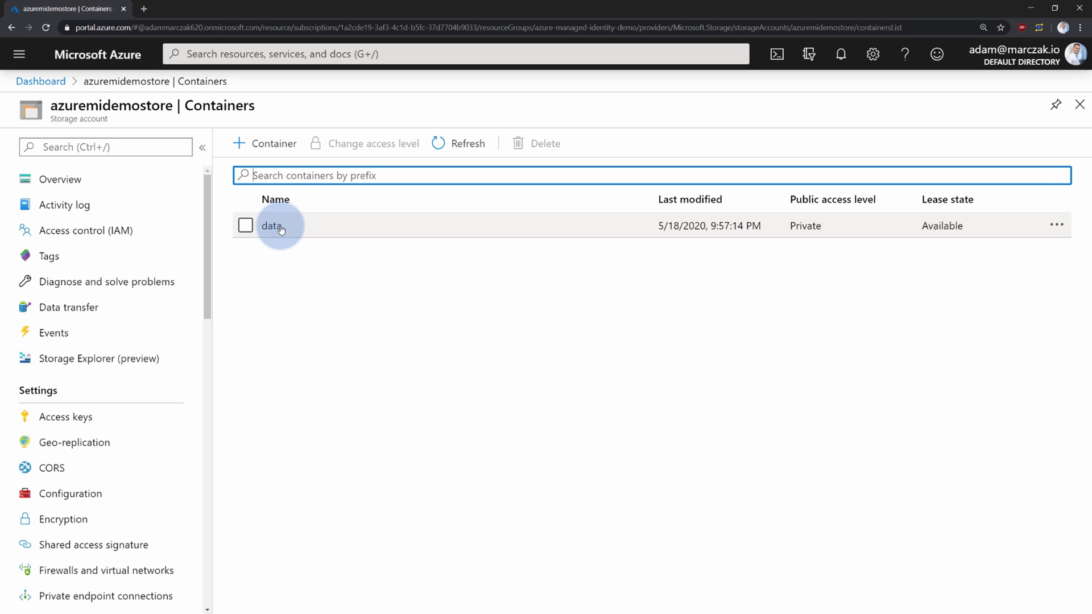
pyautogui.click(273, 226)
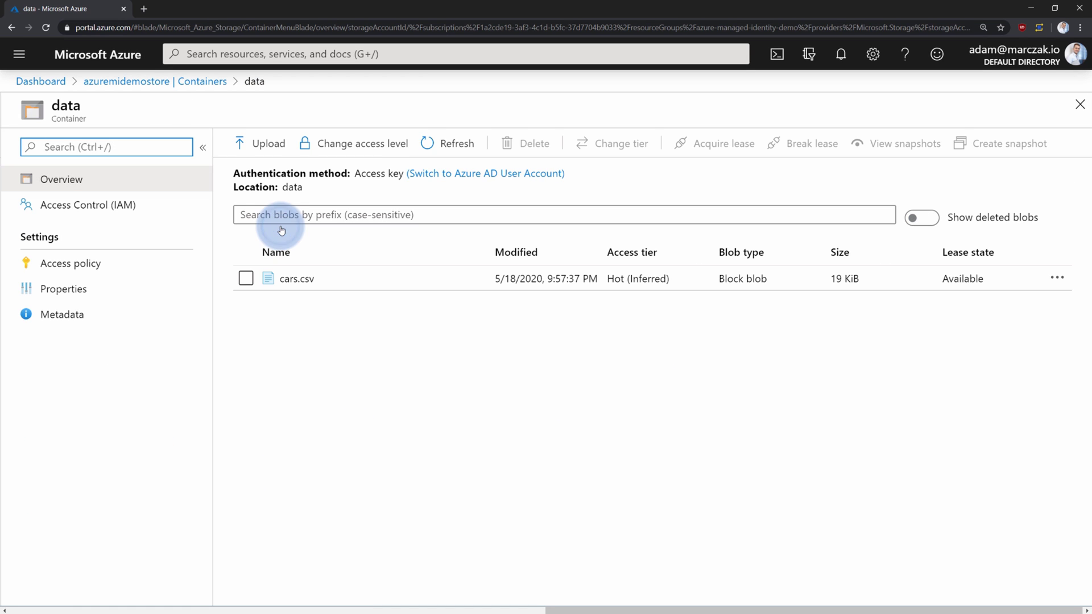
pyautogui.click(159, 88)
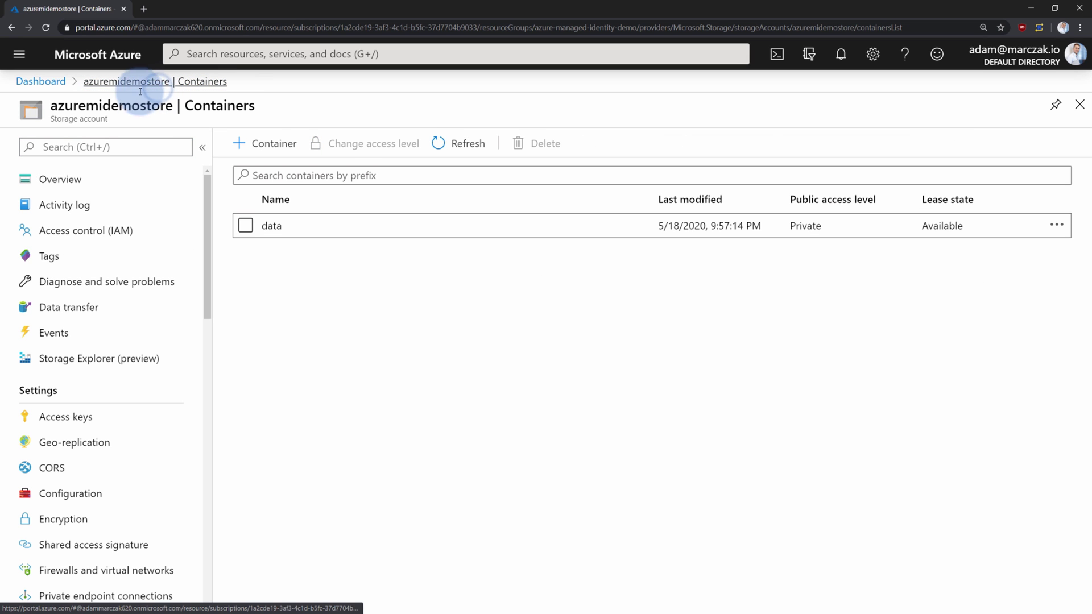
pyautogui.click(91, 418)
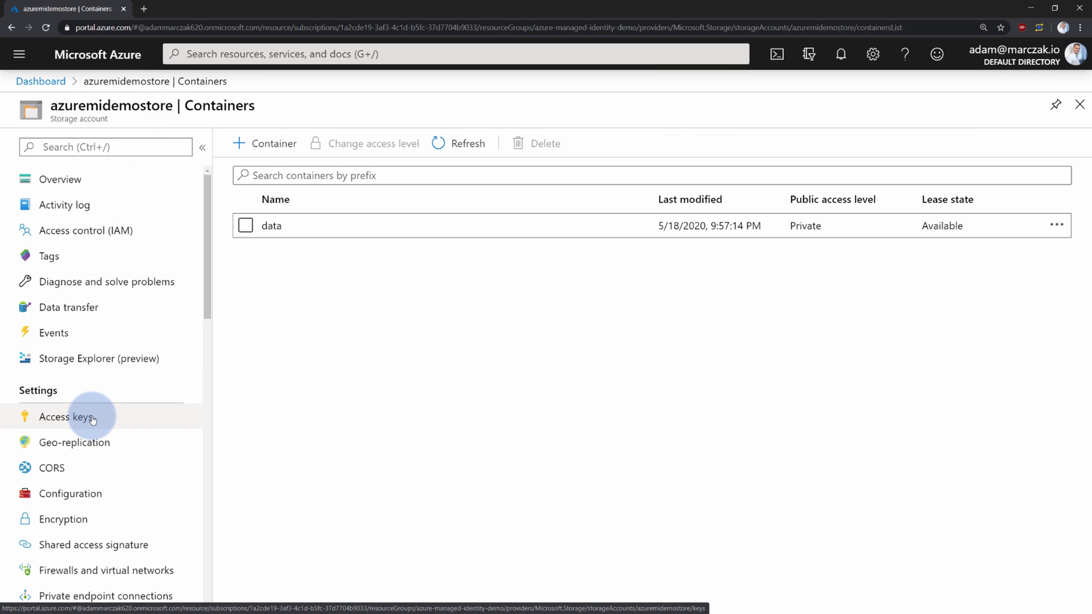
pyautogui.moveTo(236, 390); pyautogui.dragTo(805, 392)
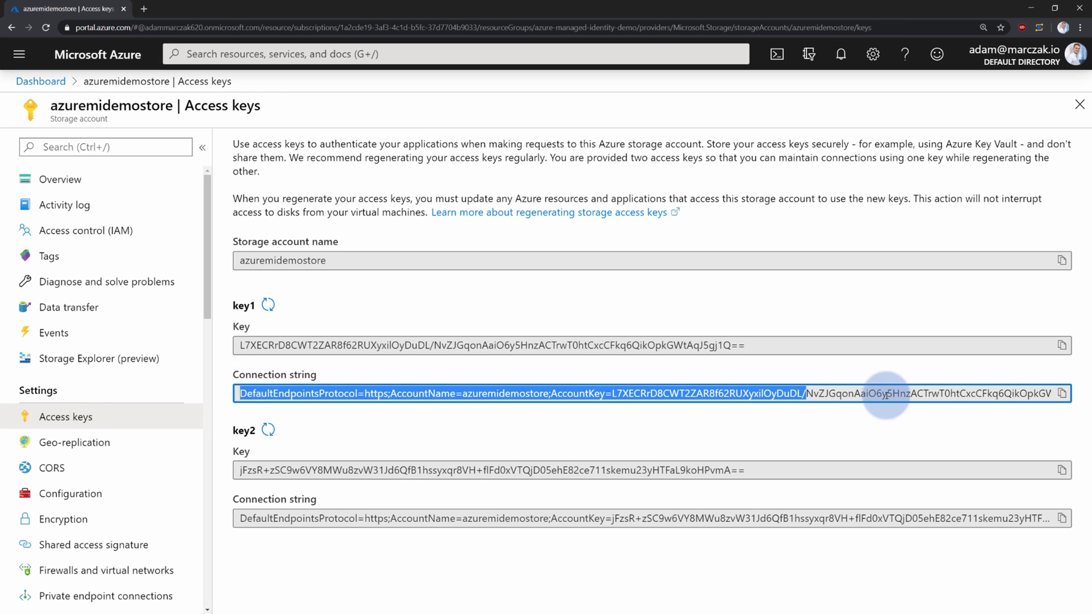
pyautogui.click(1059, 393)
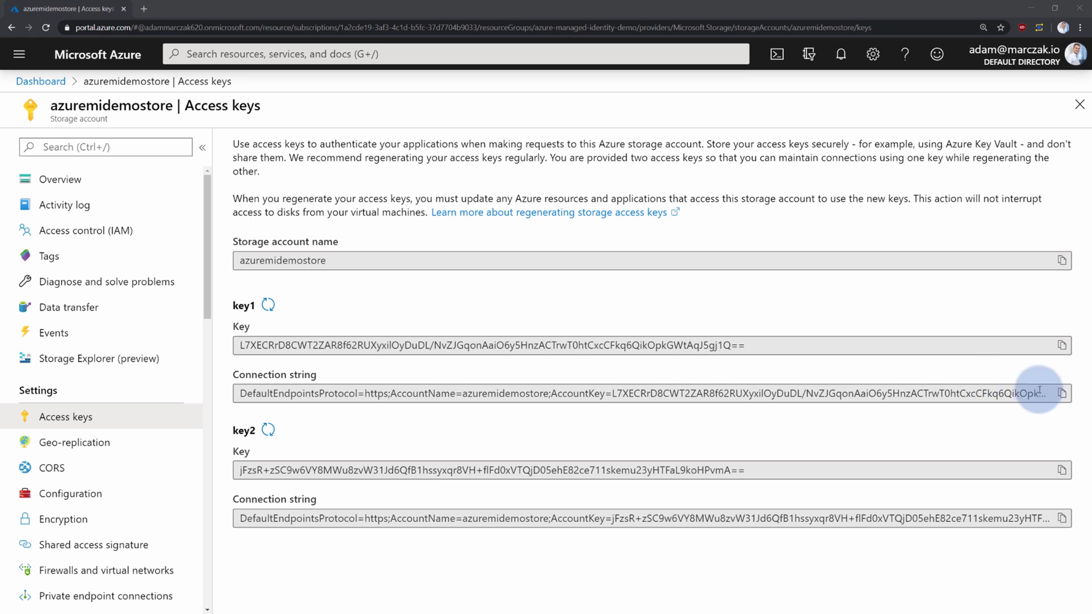
# Create a secret named storage in the azuremidemokv key vault, pasting the copied connection string as its value.
pyautogui.click(128, 63)
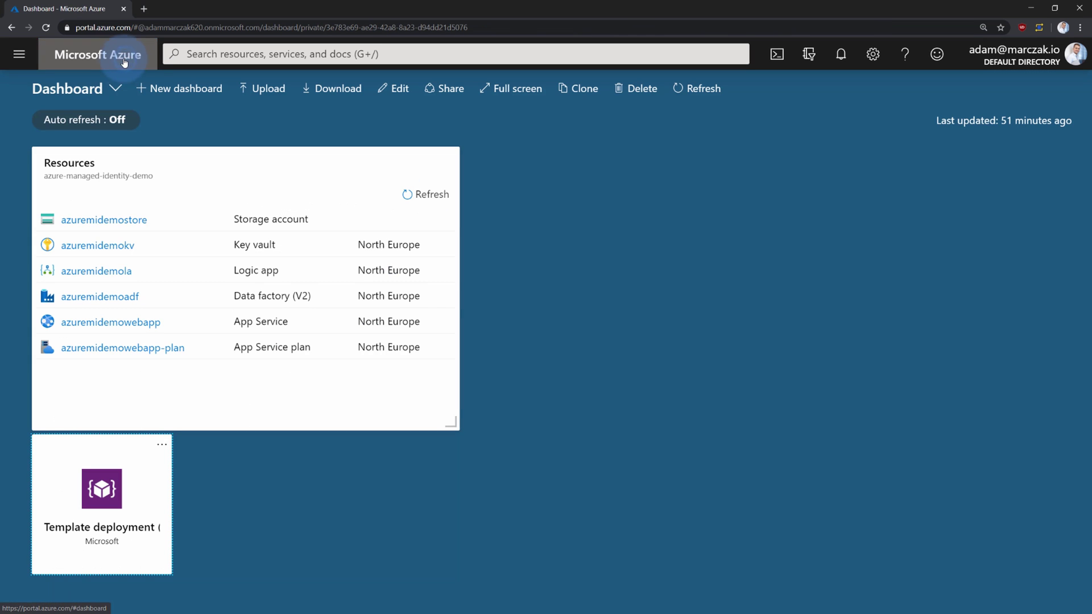
pyautogui.click(117, 246)
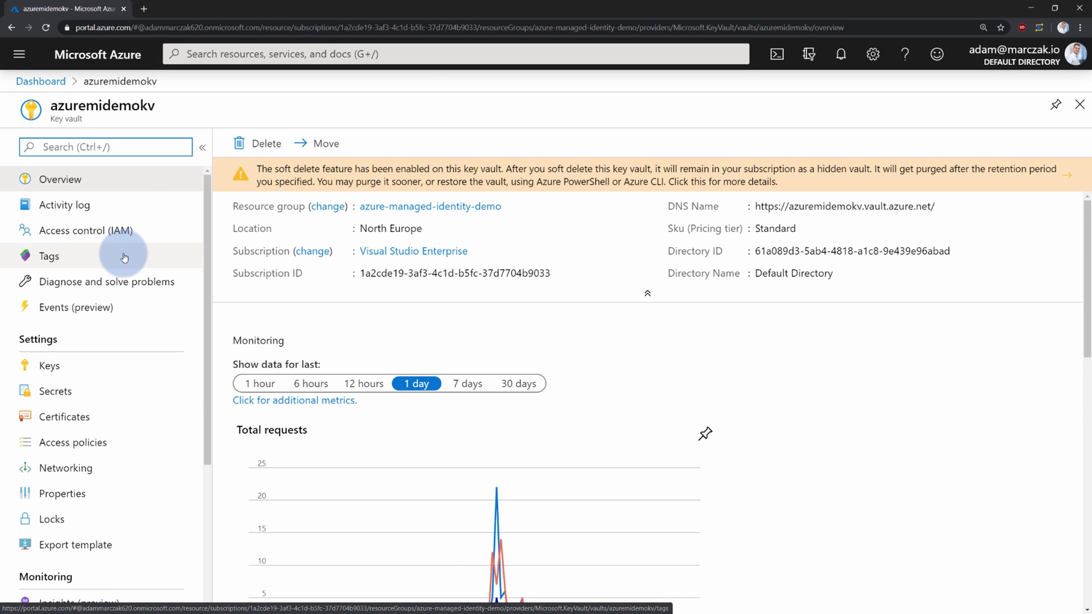
pyautogui.click(84, 390)
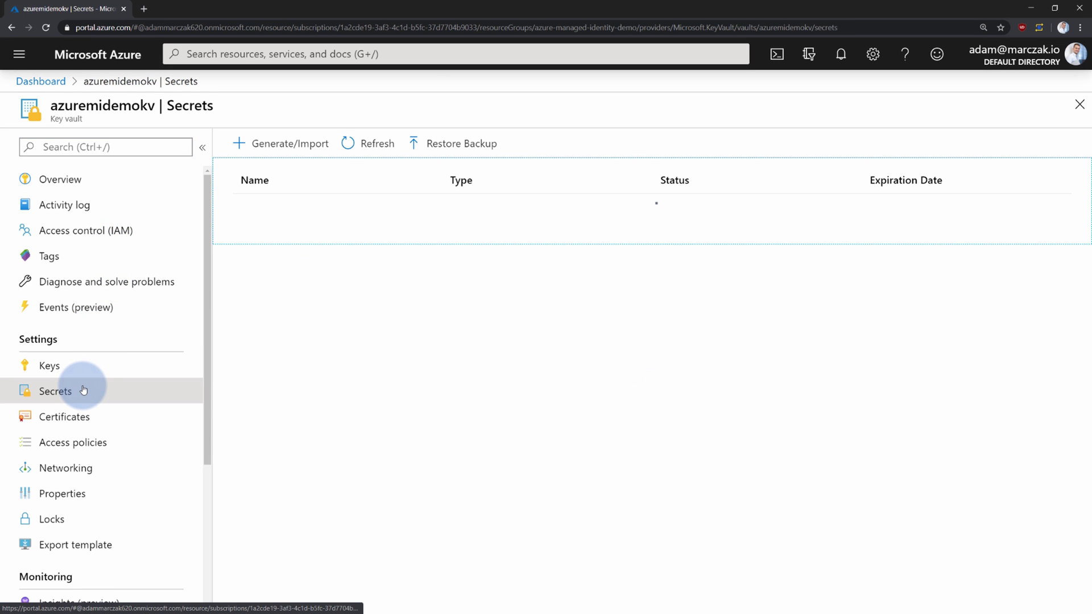
pyautogui.click(265, 153)
pyautogui.click(86, 231)
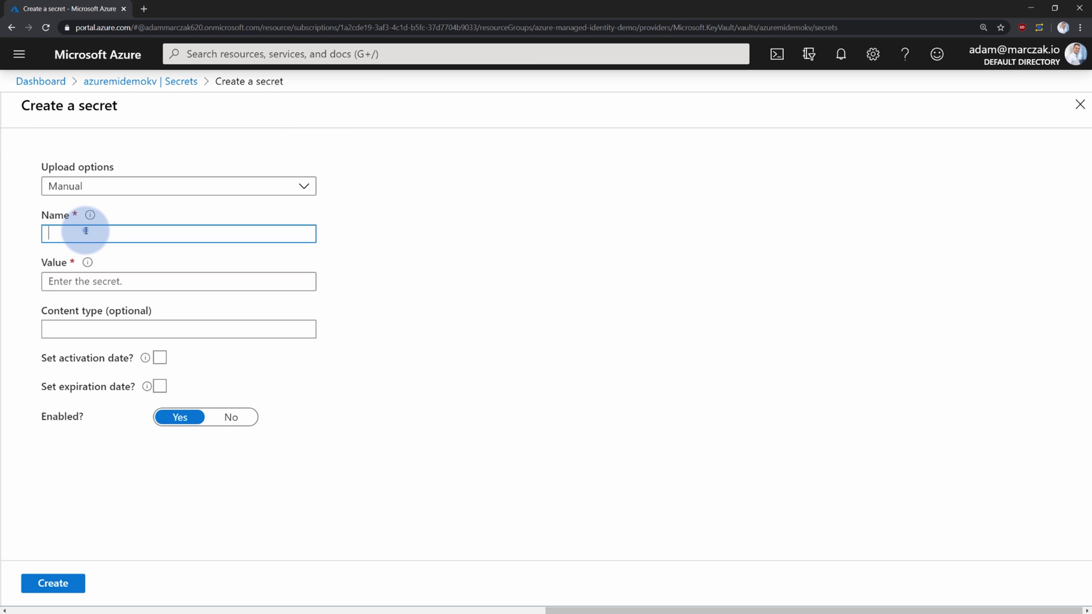
pyautogui.write('storage')
pyautogui.click(71, 281)
pyautogui.hotkey('ctrl', 'v')
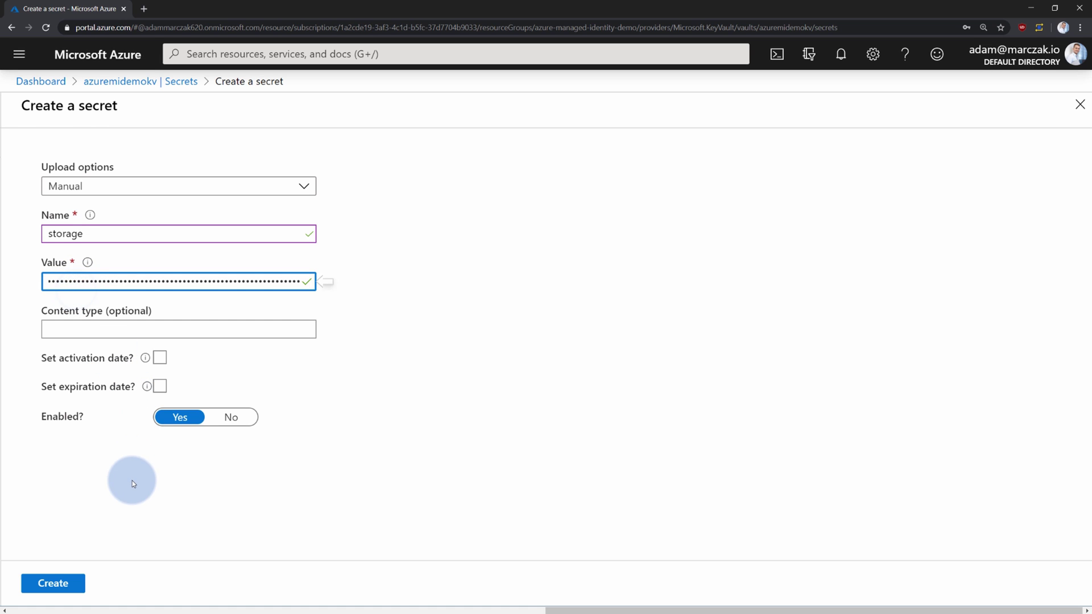
pyautogui.click(67, 583)
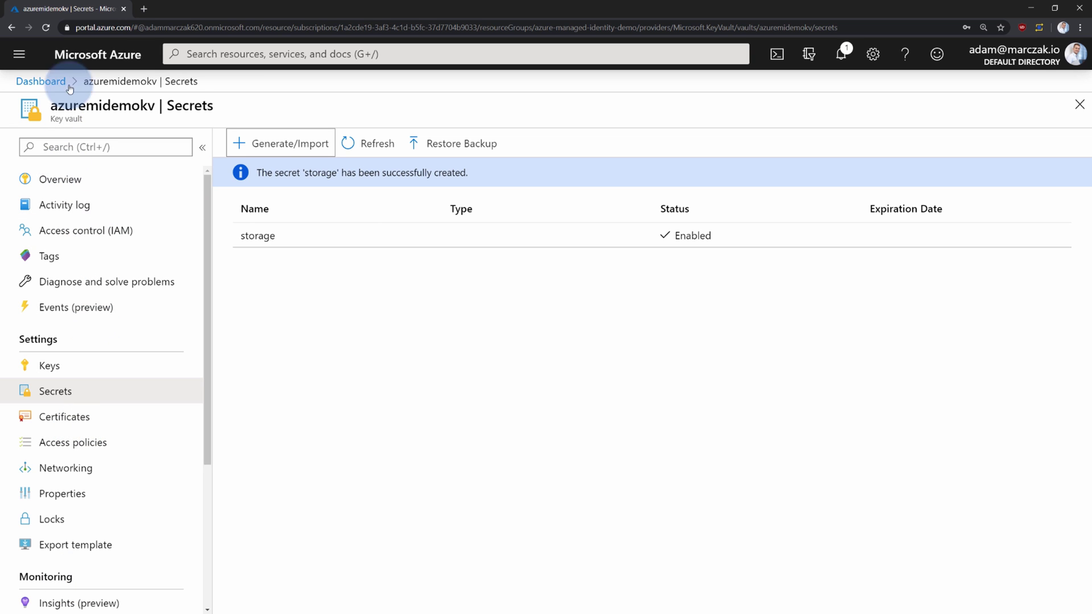
# Enable the system assigned managed identity for the azuremidemola logic app and save the change.
pyautogui.click(91, 58)
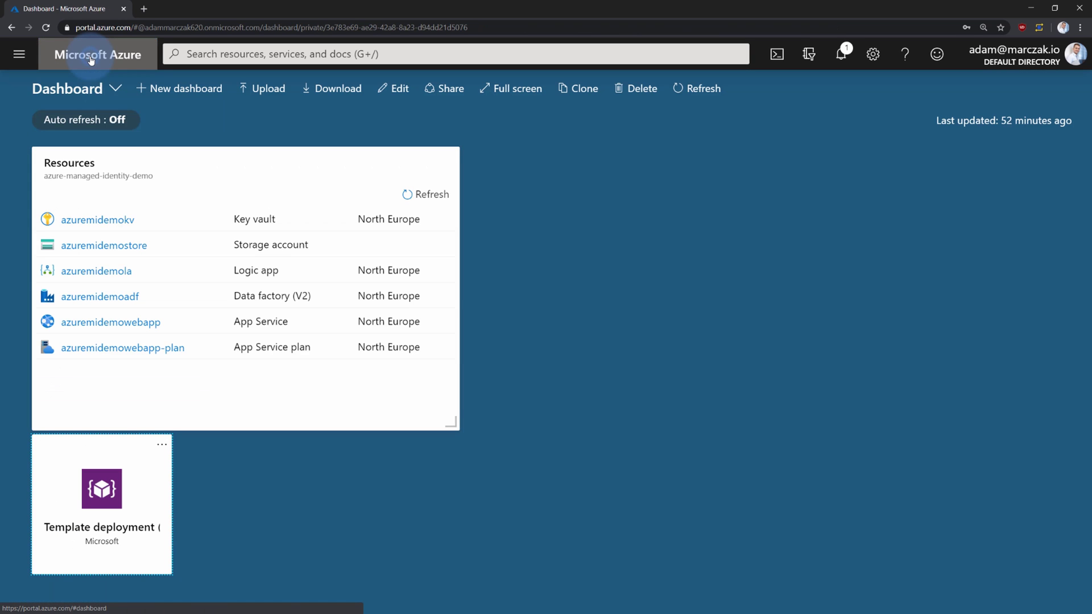
pyautogui.click(127, 274)
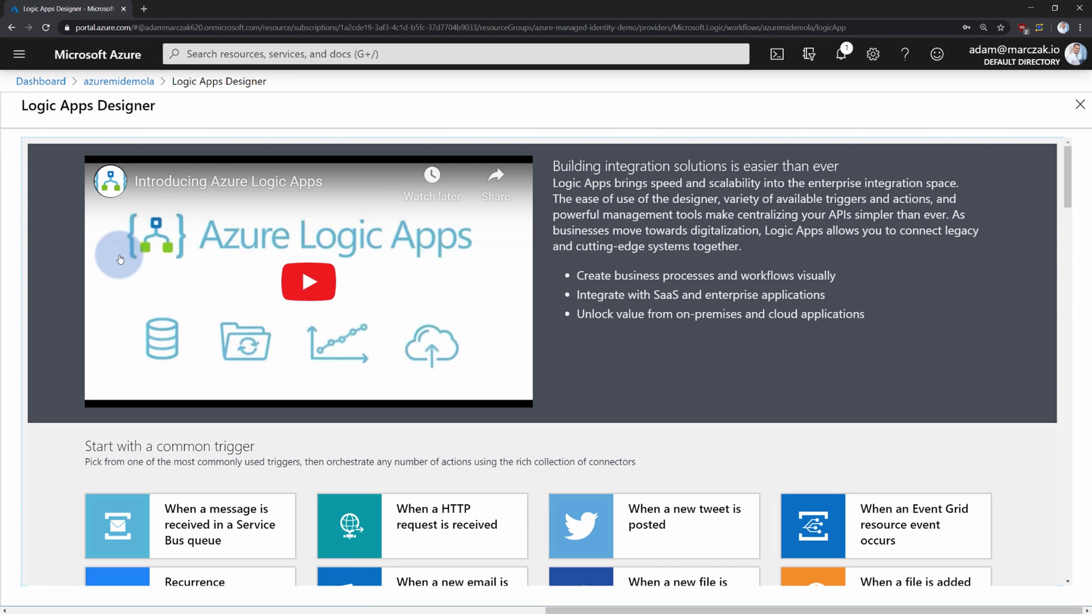
pyautogui.click(116, 86)
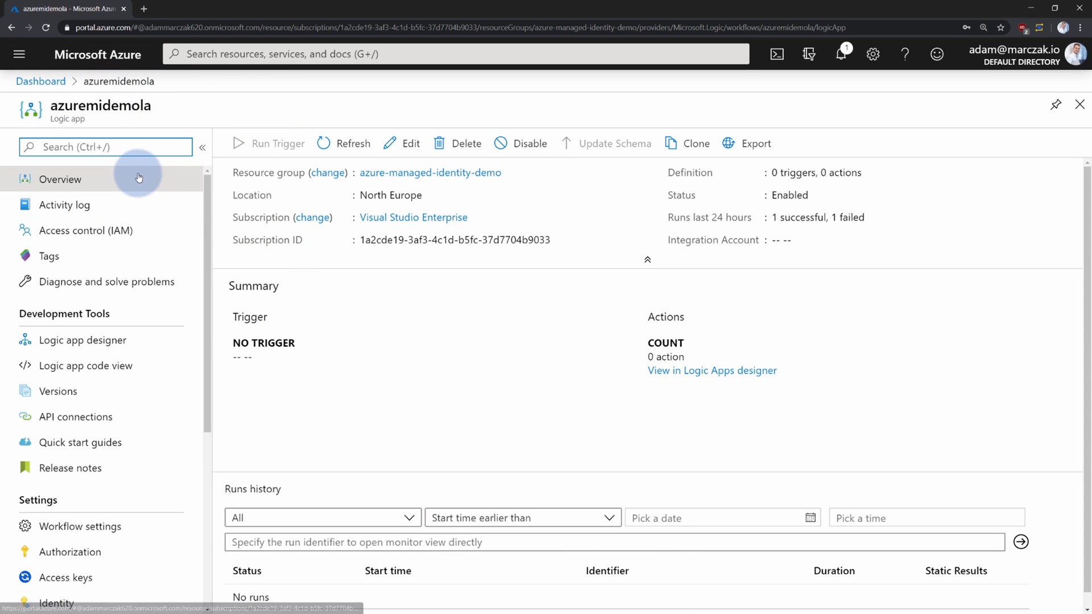
pyautogui.scroll(-5, 111, 455)
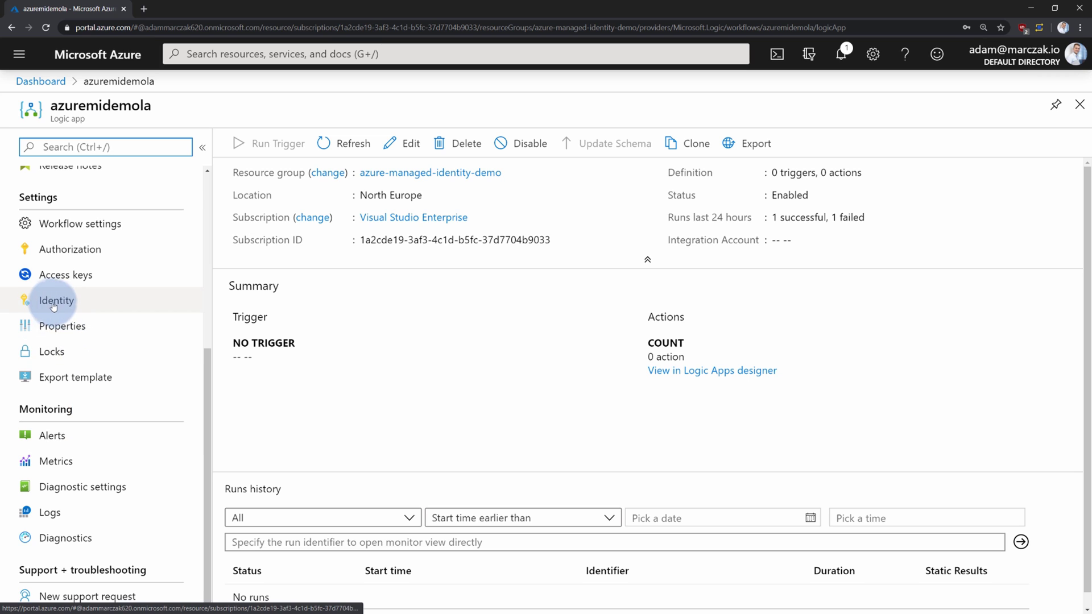
pyautogui.click(57, 303)
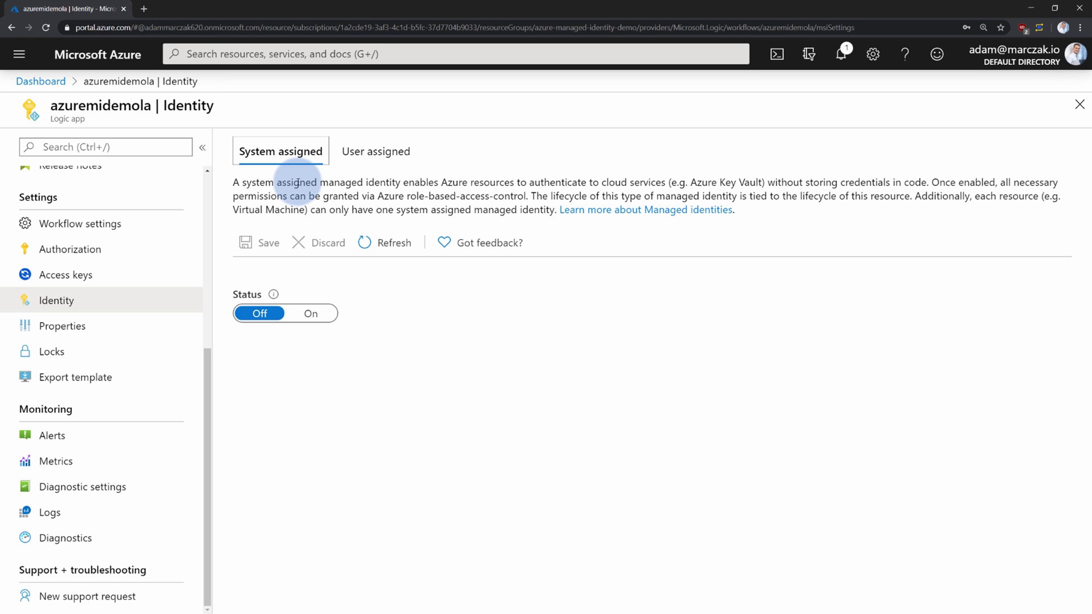
pyautogui.click(302, 319)
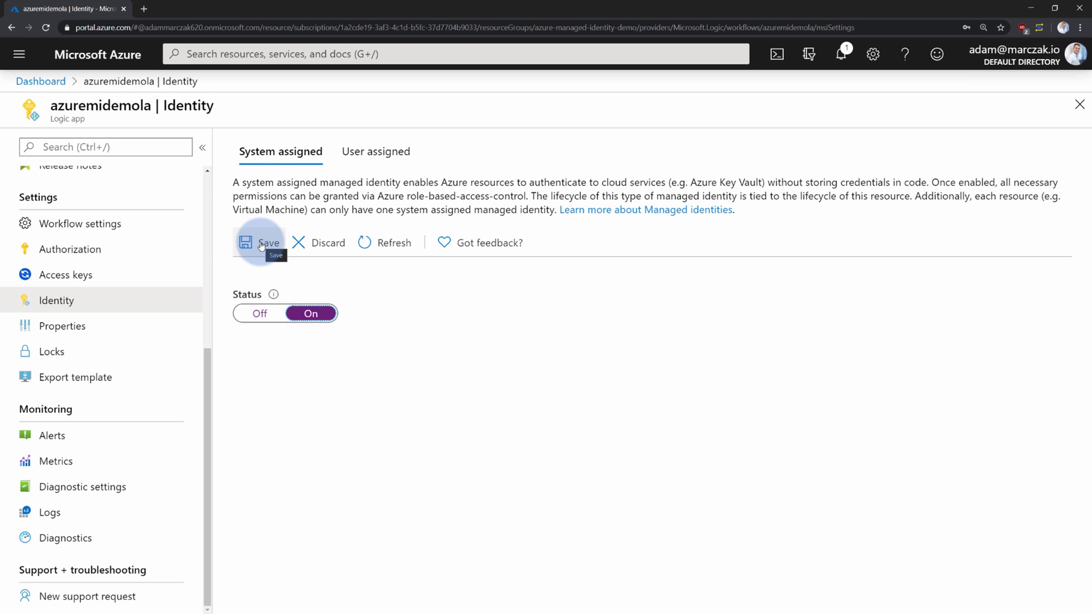
pyautogui.click(261, 243)
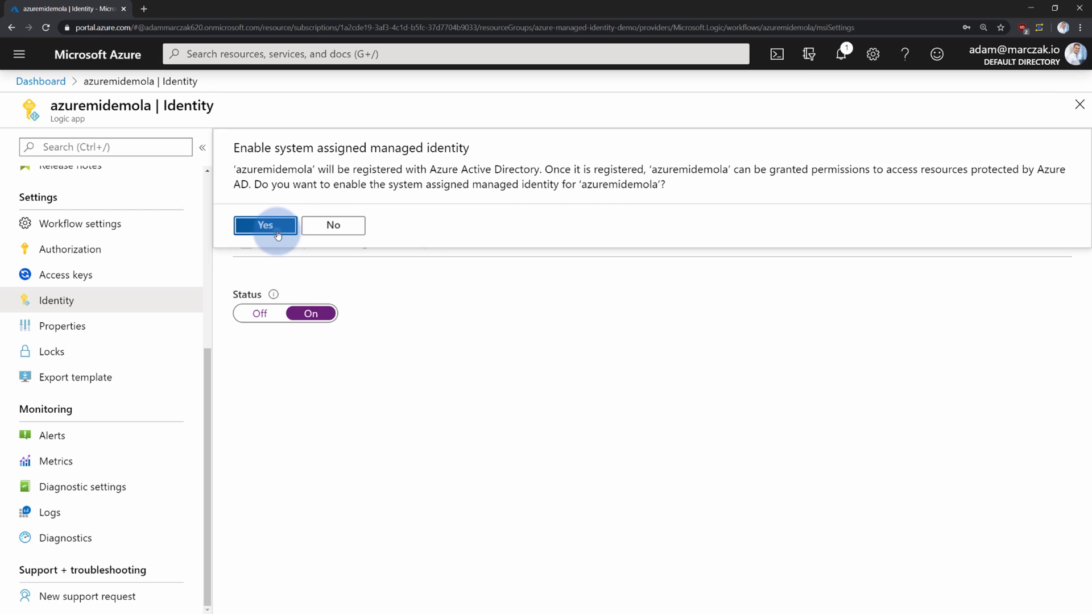
pyautogui.click(277, 235)
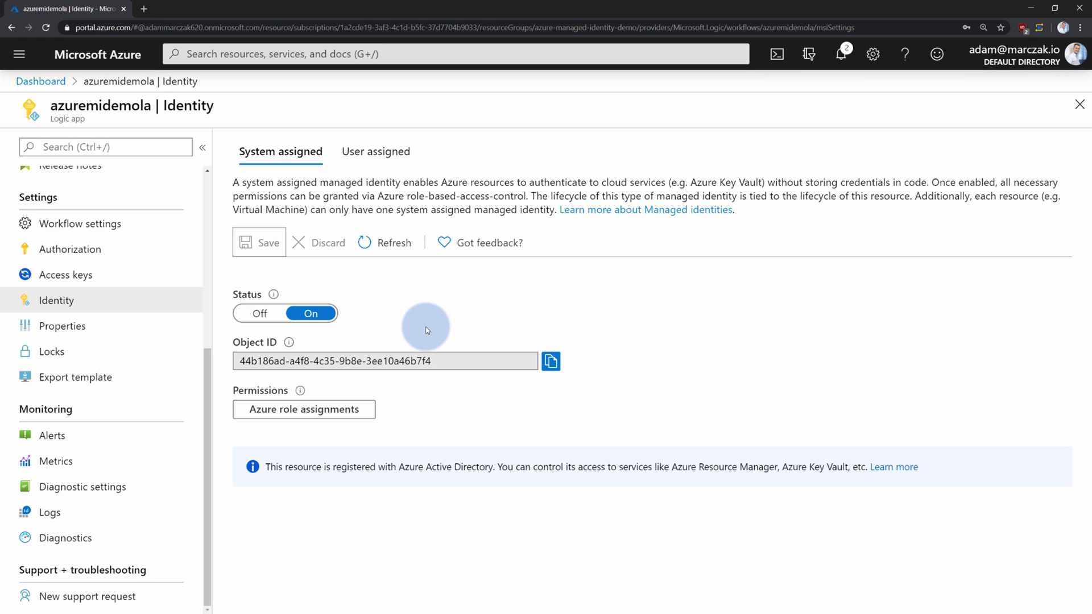
# Copy the logic app's name, azuremidemola, from its Identity page heading.
pyautogui.moveTo(446, 359); pyautogui.dragTo(232, 360)
pyautogui.click(492, 389)
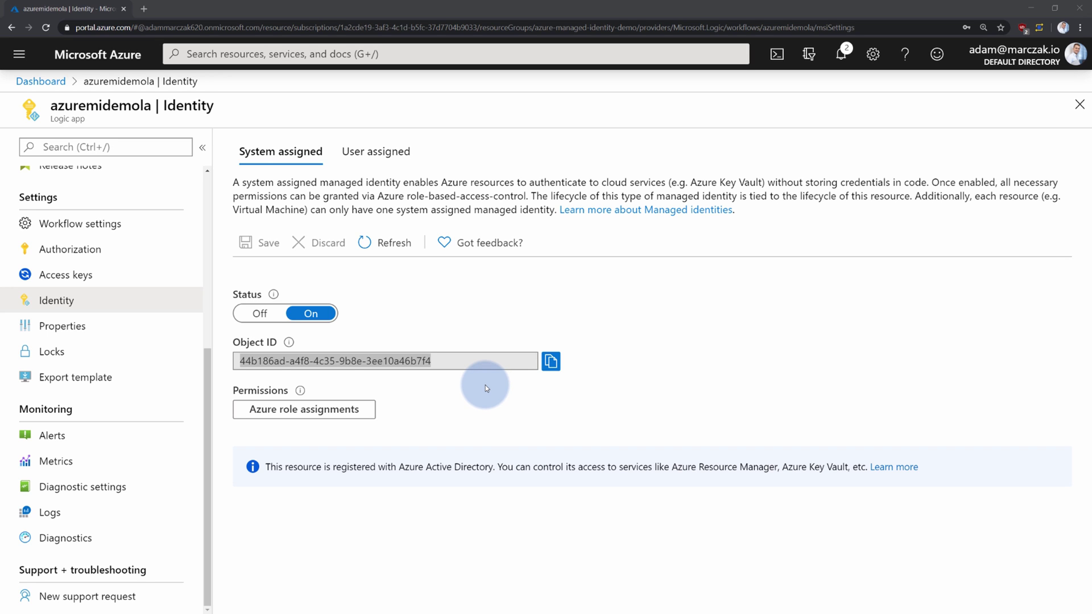
pyautogui.moveTo(151, 106); pyautogui.dragTo(43, 106)
pyautogui.hotkey('ctrl', 'c')
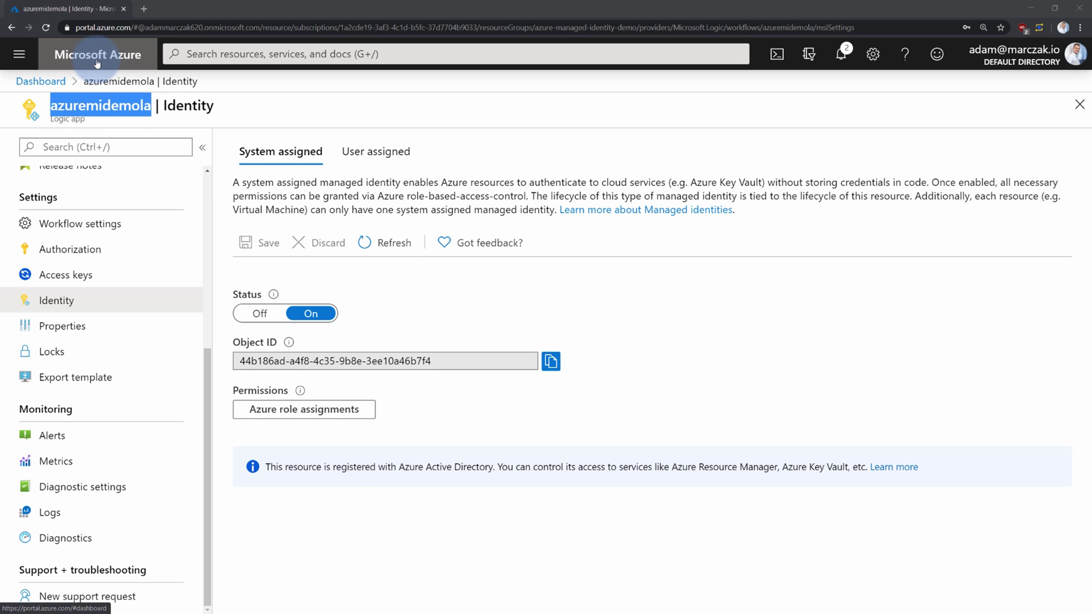
# Open the azuremidemokv key vault in a separate browser tab and start adding an access policy.
pyautogui.click(71, 55)
pyautogui.middleClick(91, 244)
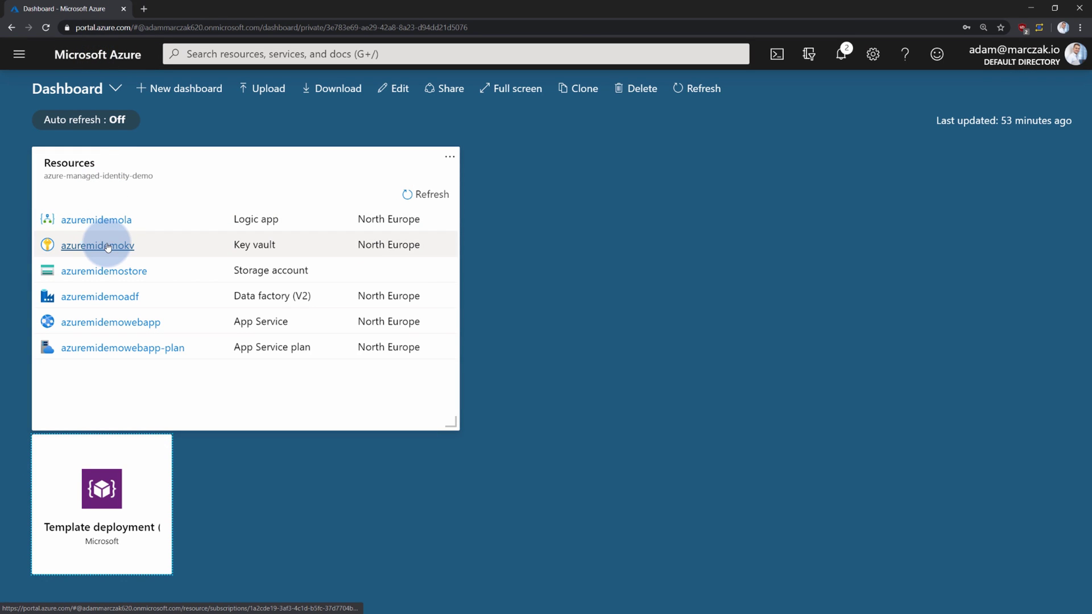
pyautogui.click(186, 10)
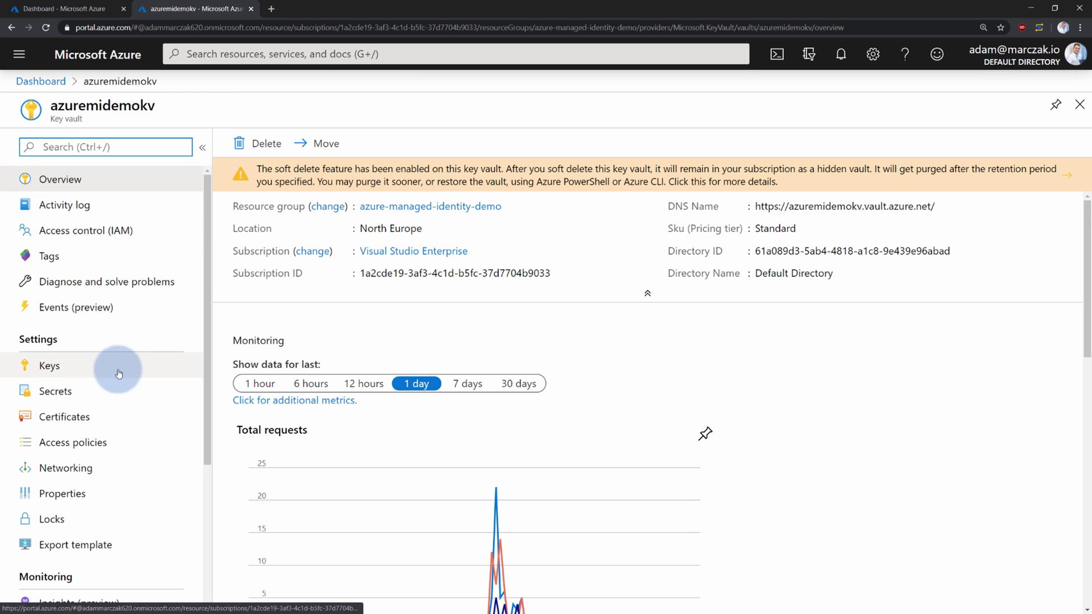
pyautogui.click(94, 445)
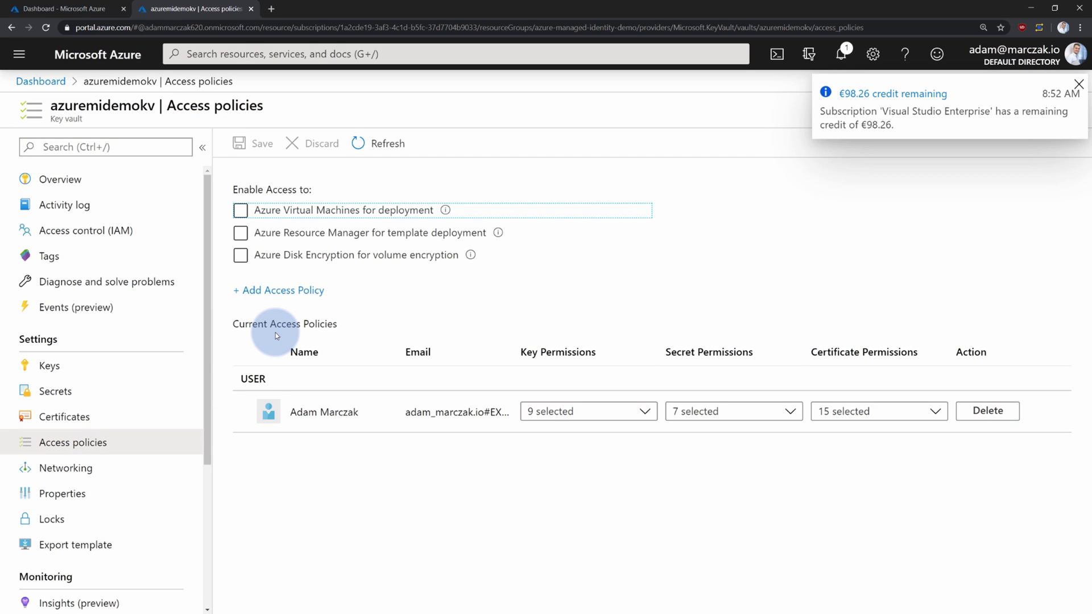
pyautogui.click(1078, 84)
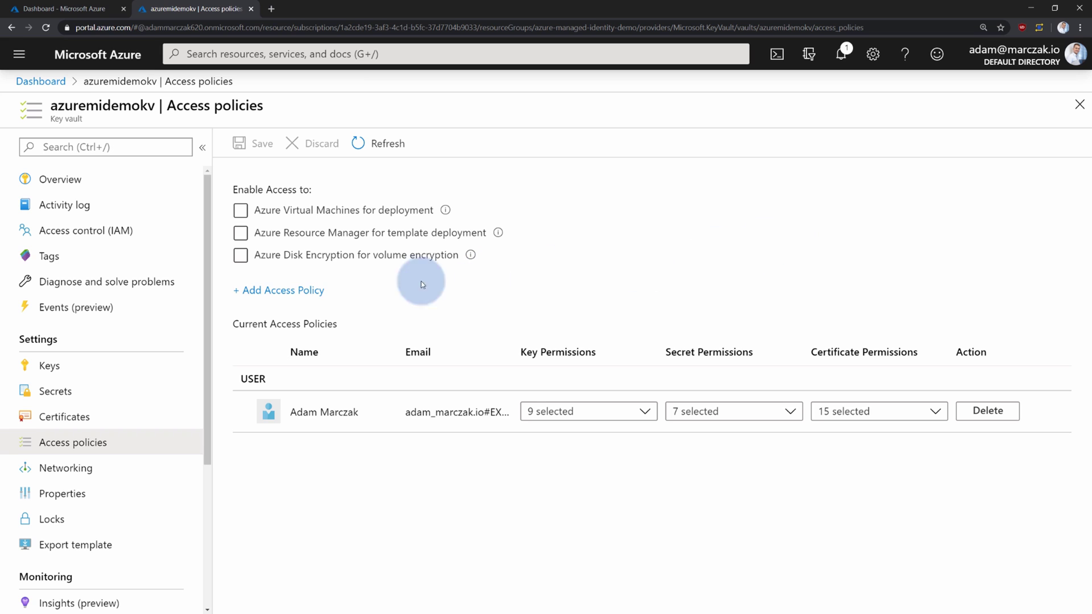
pyautogui.click(276, 291)
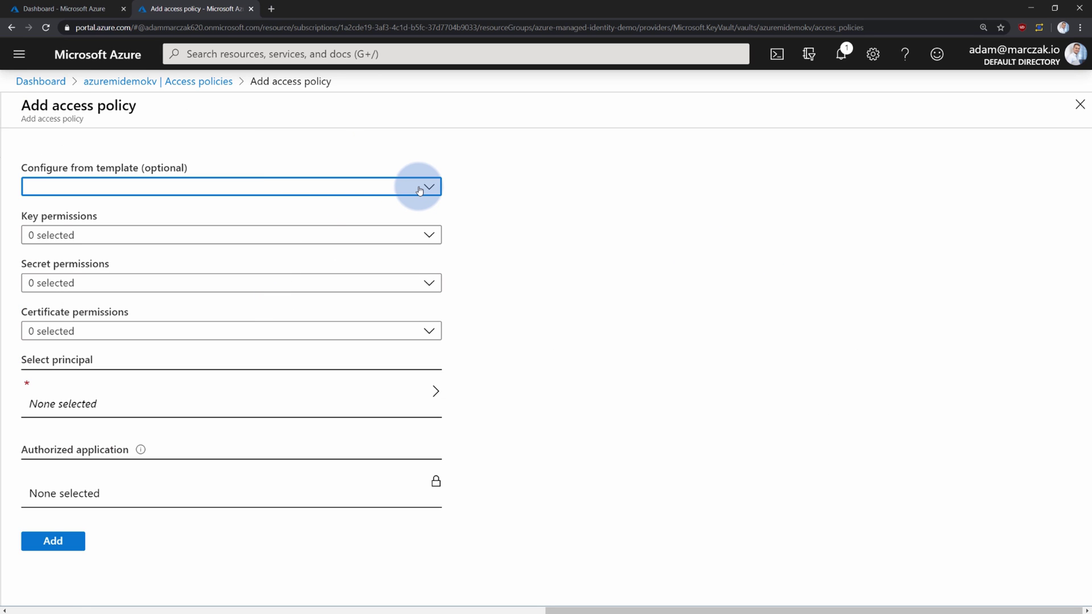
# Grant the new access policy the Get and List secret permissions without using a template.
pyautogui.click(419, 190)
pyautogui.click(498, 212)
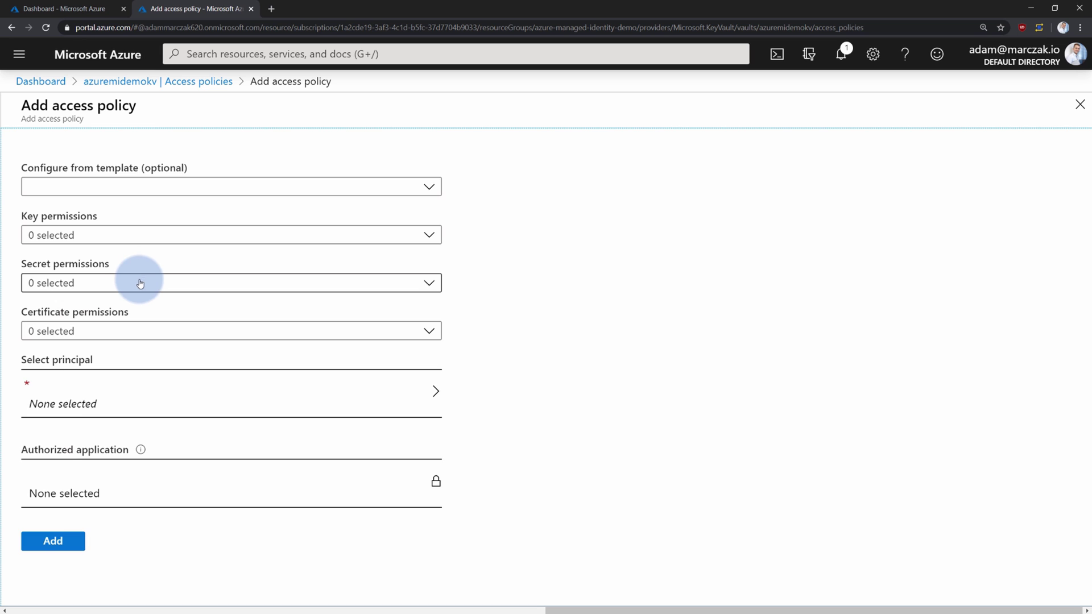
pyautogui.click(138, 282)
pyautogui.click(67, 356)
pyautogui.click(66, 381)
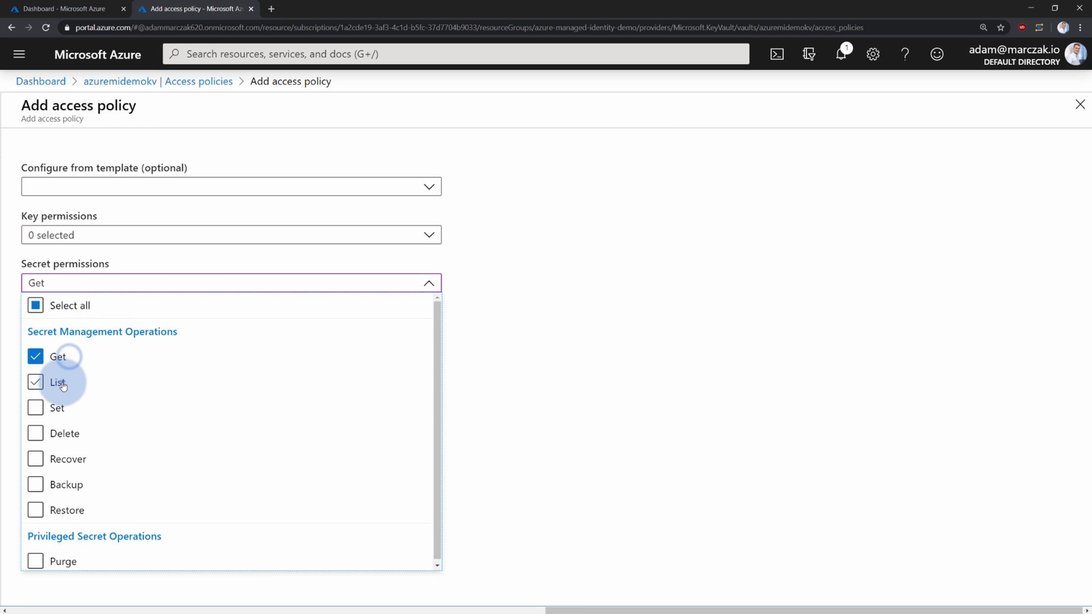
pyautogui.click(548, 301)
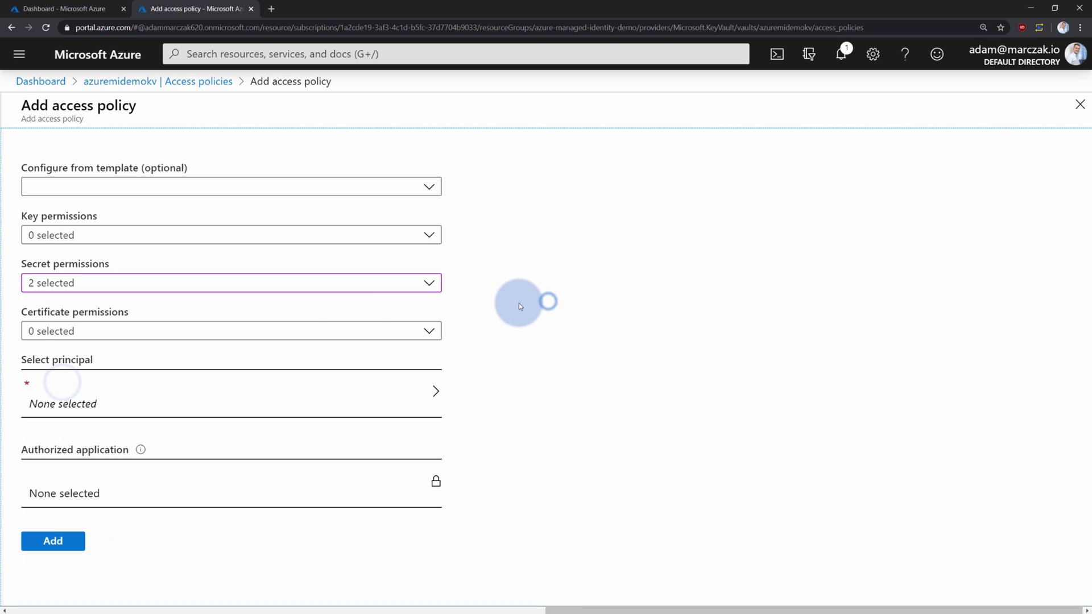
# Find azuremidemola using the copied name and set it as the access policy's principal.
pyautogui.click(146, 398)
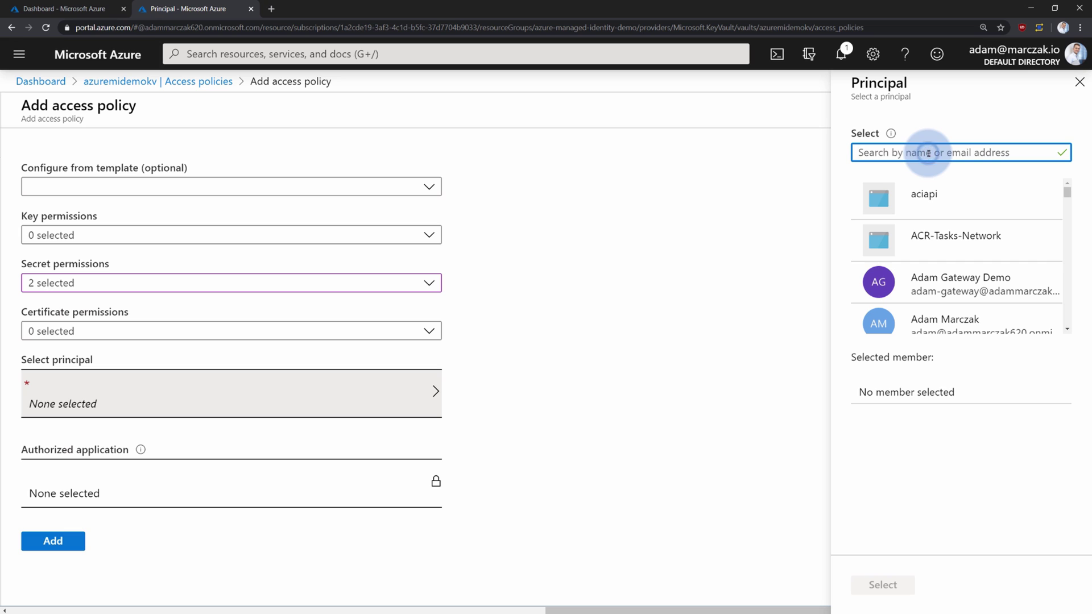
pyautogui.hotkey('ctrl', 'v')
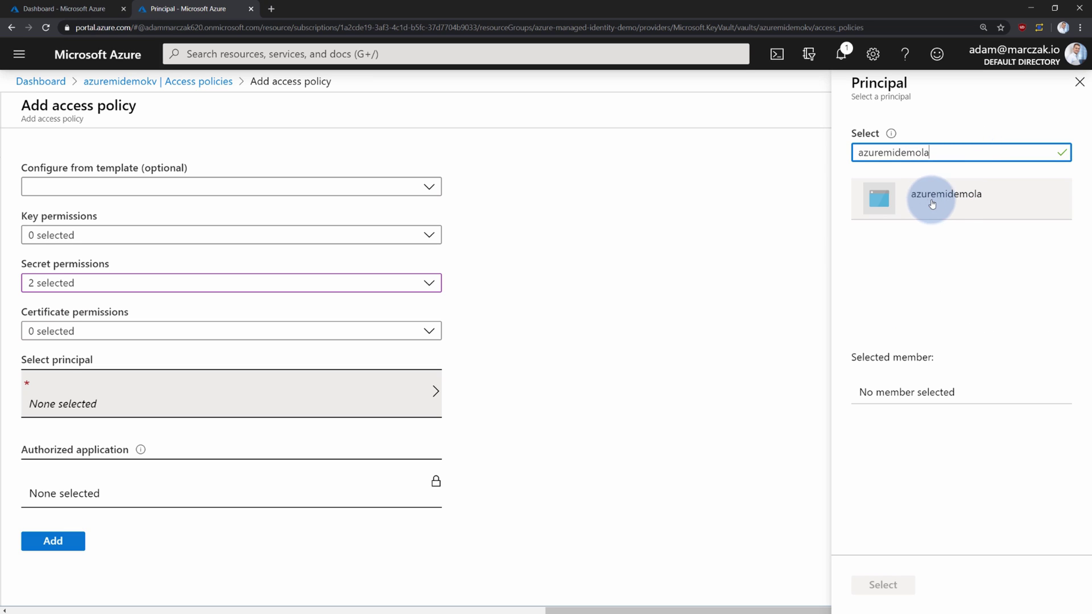
pyautogui.click(963, 203)
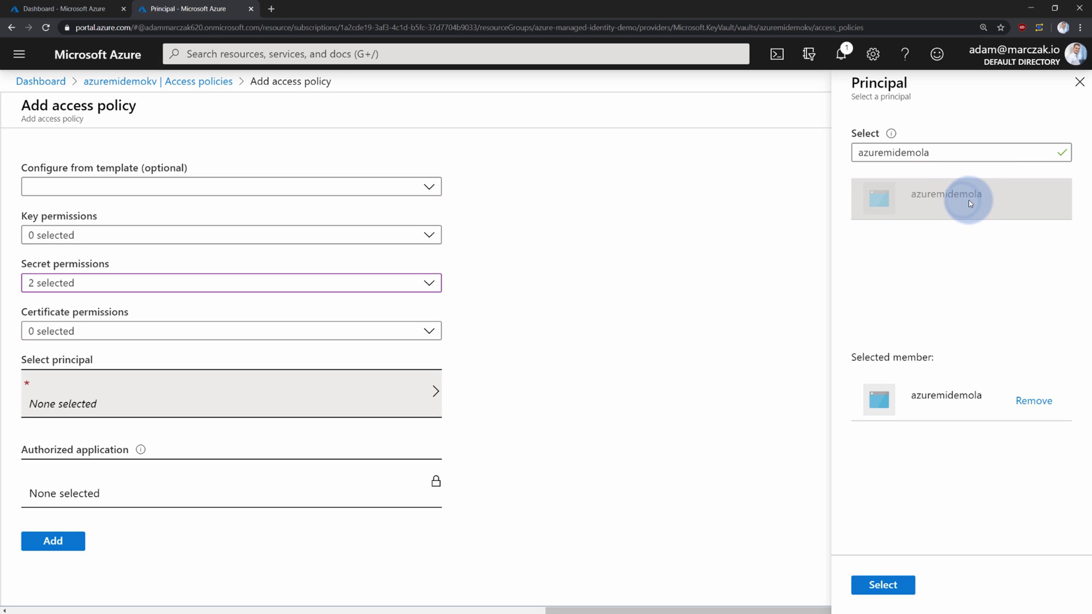
pyautogui.click(882, 583)
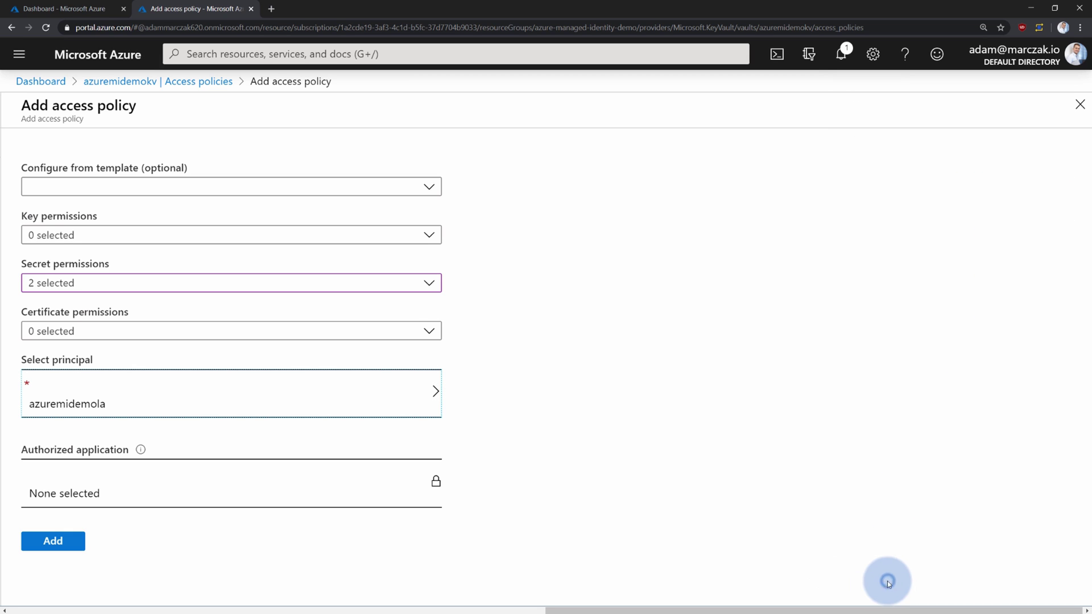
# Add the azuremidemola access policy to the azuremidemokv key vault and save the vault's policy changes.
pyautogui.click(53, 541)
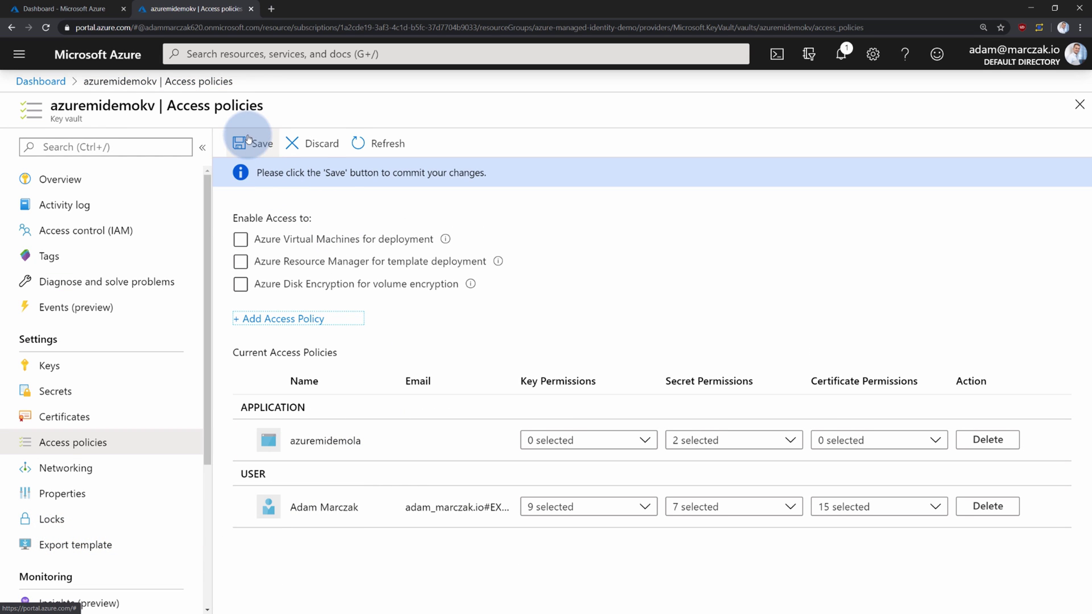
pyautogui.click(253, 143)
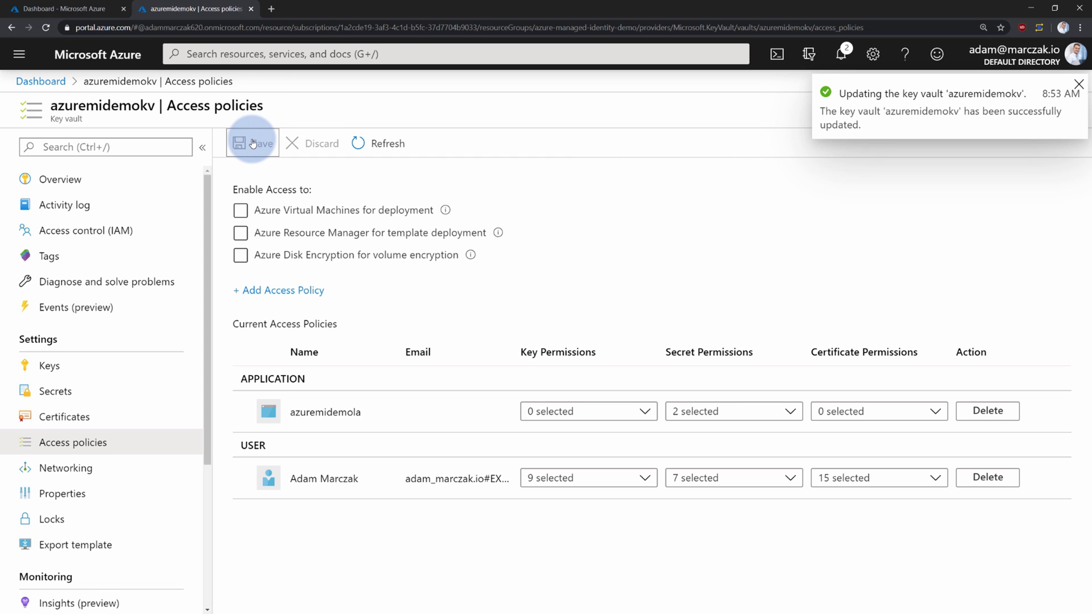
# Return to the dashboard's browser tab, open the azuremidemola logic app and start its workflow with the When a HTTP request is received trigger.
pyautogui.click(80, 9)
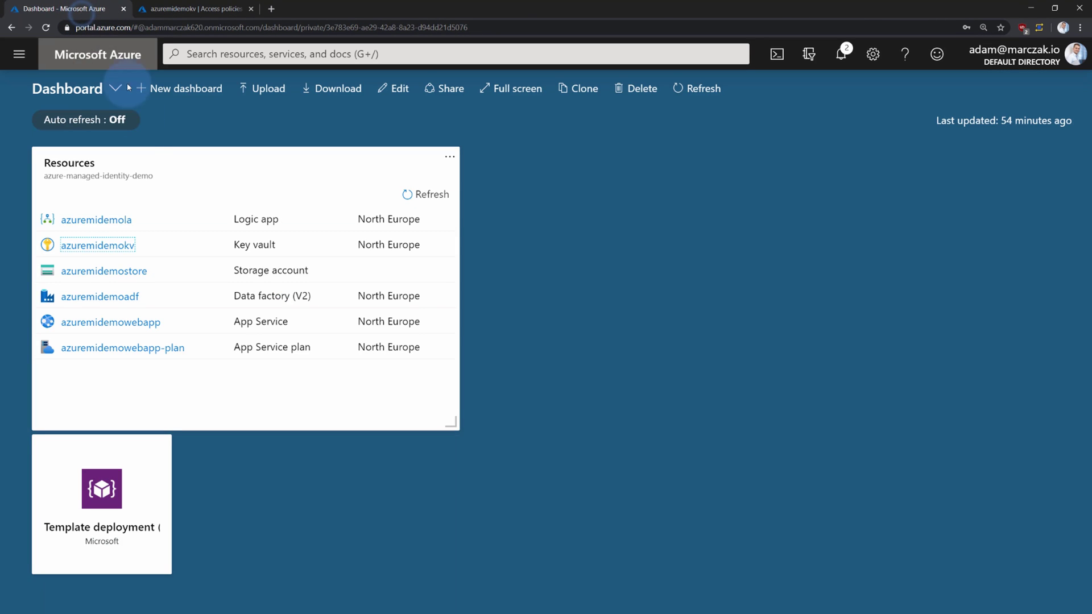
pyautogui.click(113, 220)
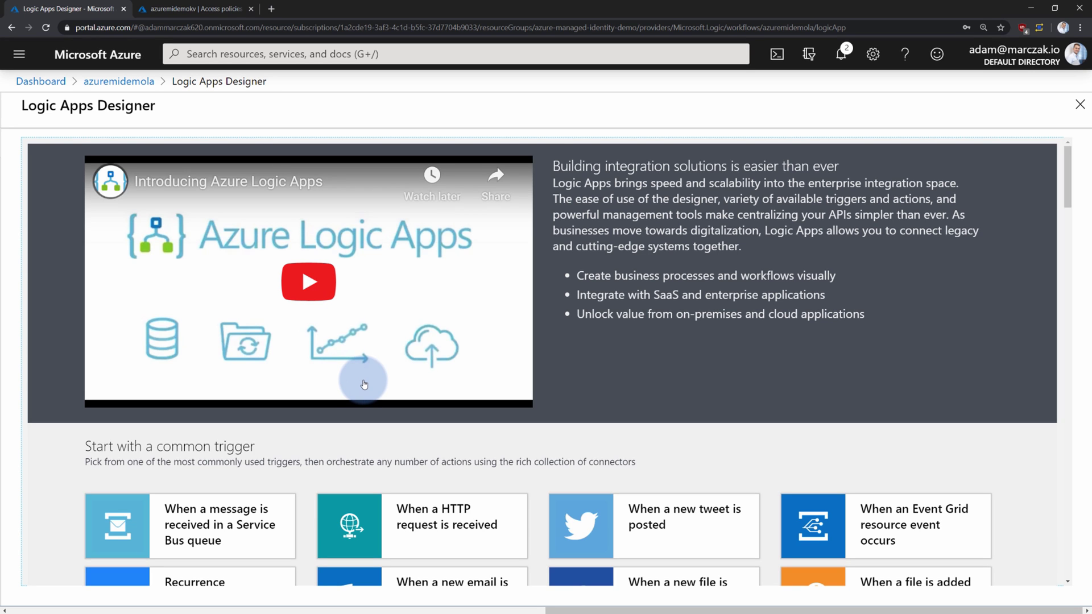
pyautogui.scroll(-3, 364, 384)
pyautogui.click(428, 361)
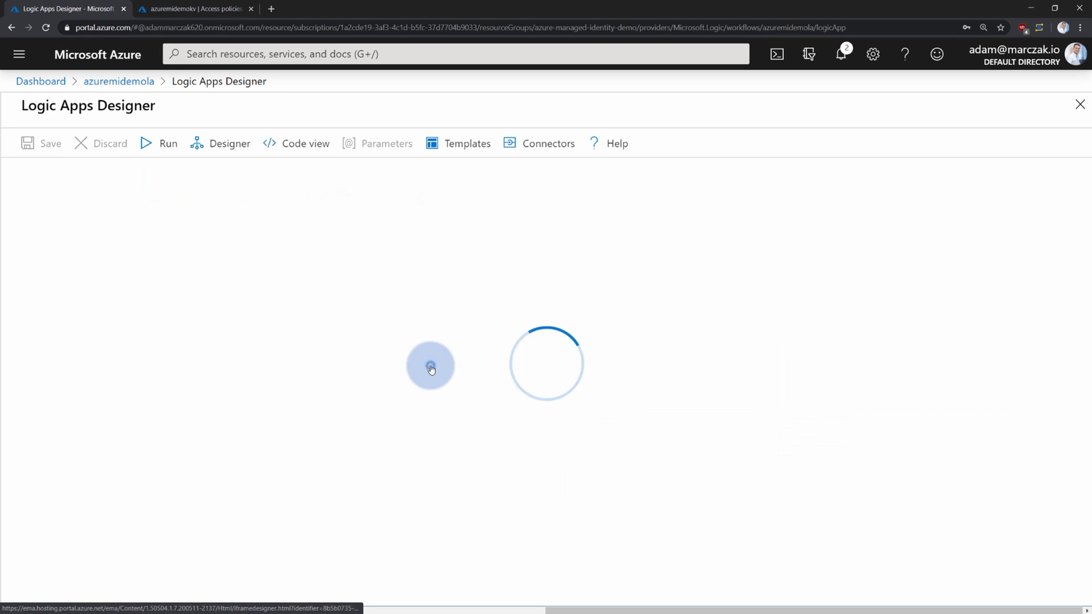
# Add an HTTP action after the request trigger and set its method to GET.
pyautogui.click(524, 212)
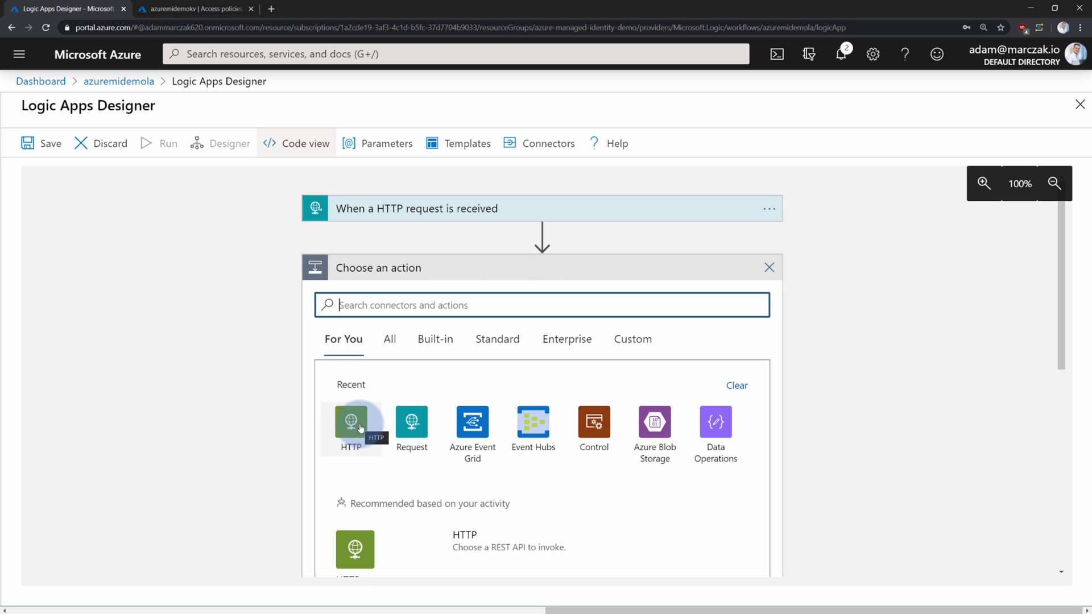
pyautogui.click(360, 426)
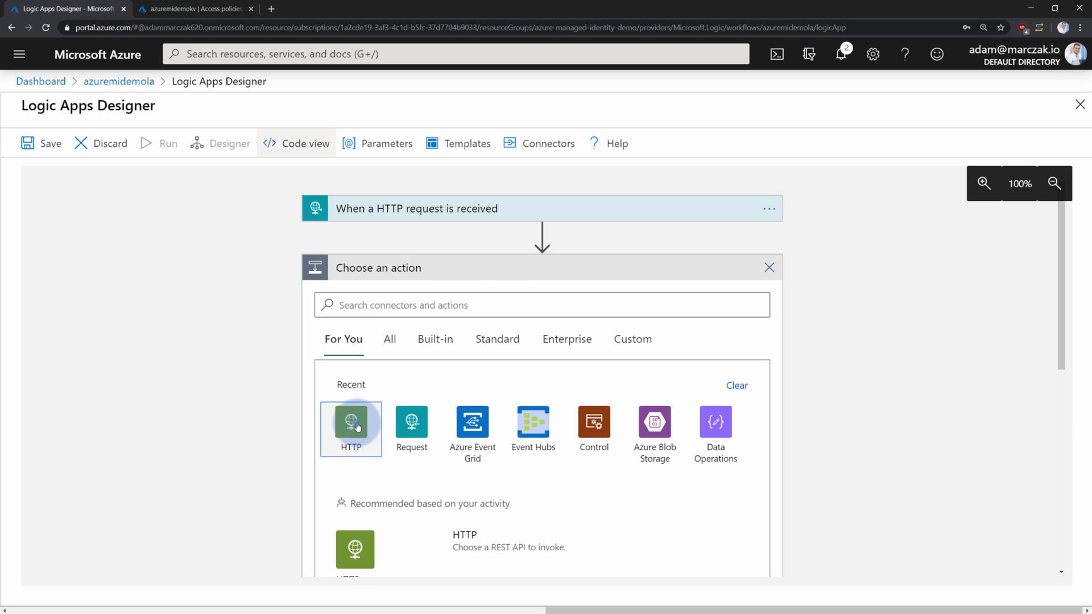
pyautogui.click(375, 392)
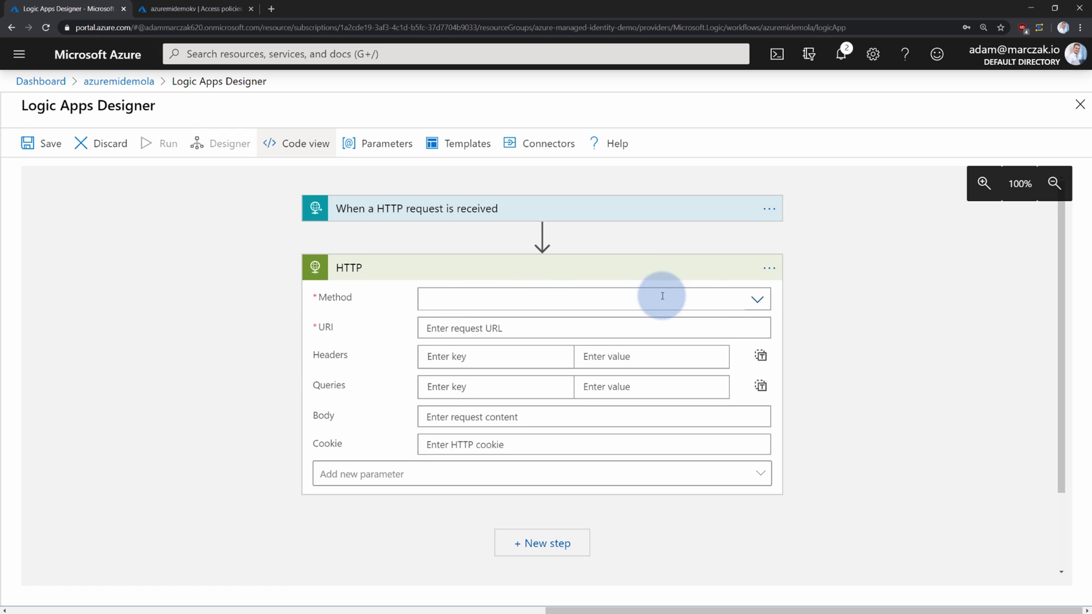
pyautogui.click(756, 302)
pyautogui.click(443, 323)
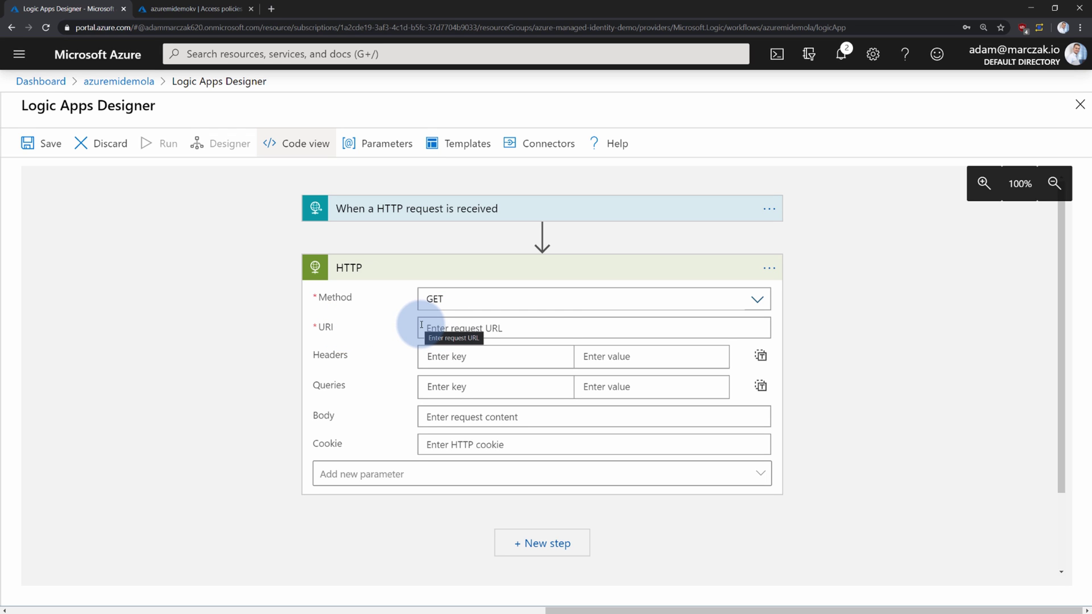
# In the key vault's browser tab, open the current version of the storage secret and copy its secret identifier.
pyautogui.click(193, 9)
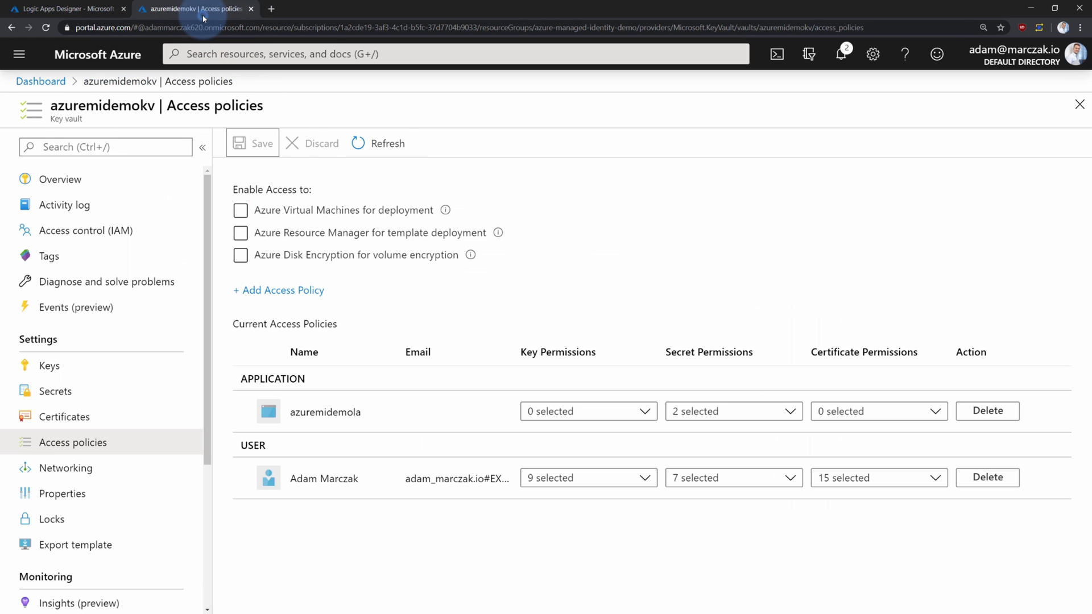
pyautogui.click(90, 391)
pyautogui.click(278, 203)
pyautogui.click(160, 230)
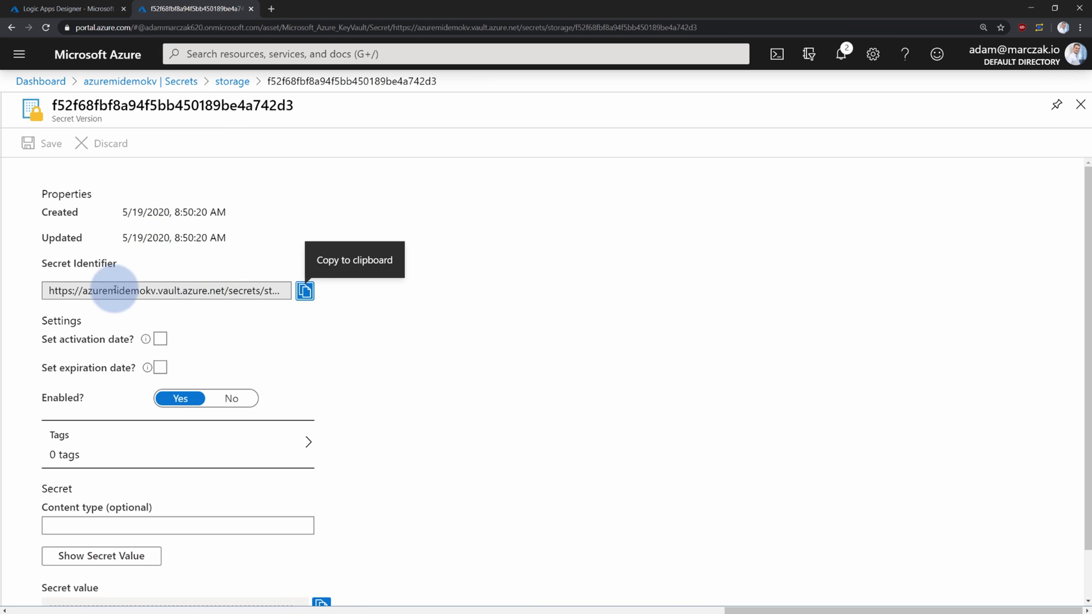
pyautogui.click(304, 291)
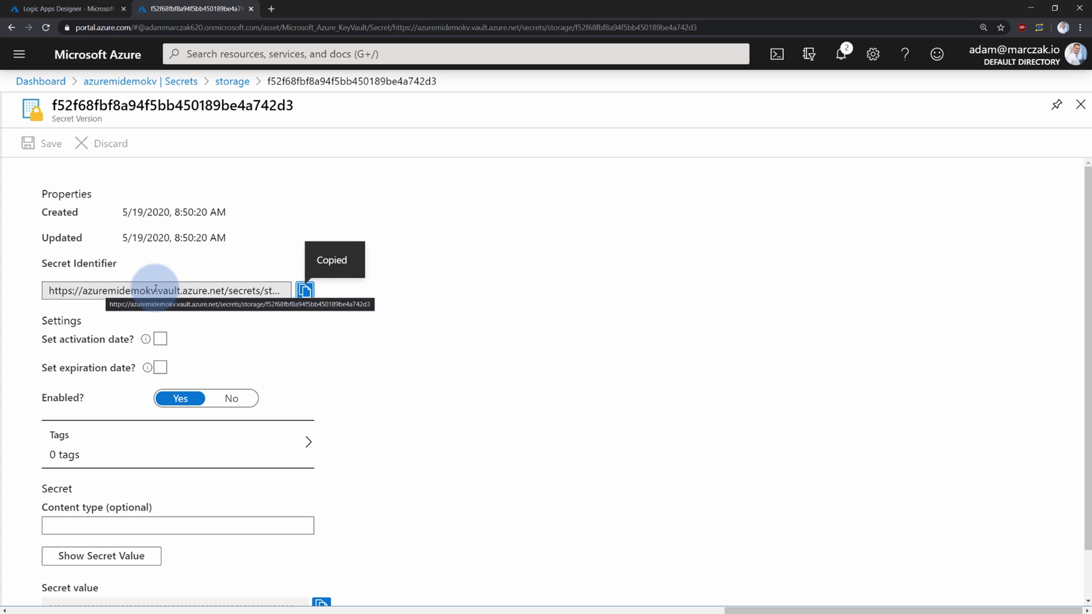
# Back in the logic app designer, paste the copied secret identifier as the HTTP action's URI.
pyautogui.click(88, 10)
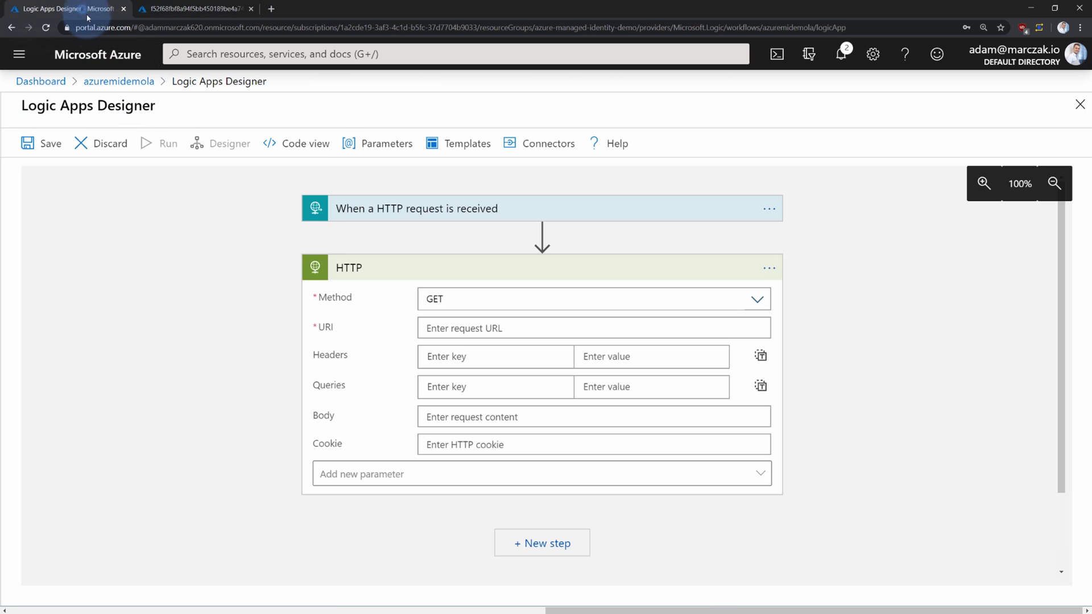
pyautogui.click(465, 329)
pyautogui.hotkey('ctrl', 'v')
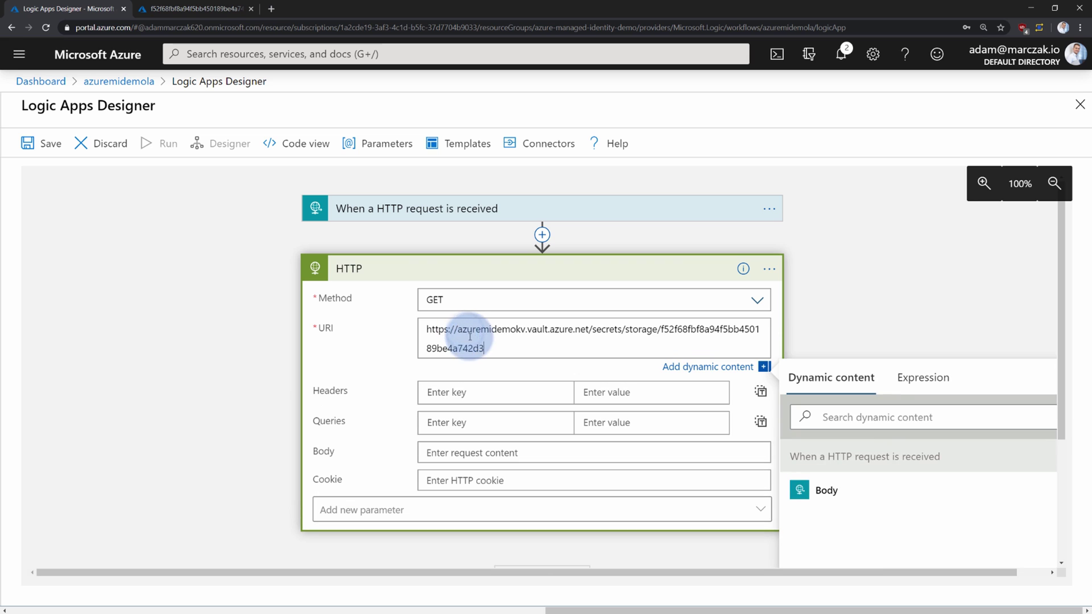
# Replace the secret version ID at the end of the HTTP action's URI with ?api-version=7.0.
pyautogui.moveTo(640, 345); pyautogui.dragTo(665, 330)
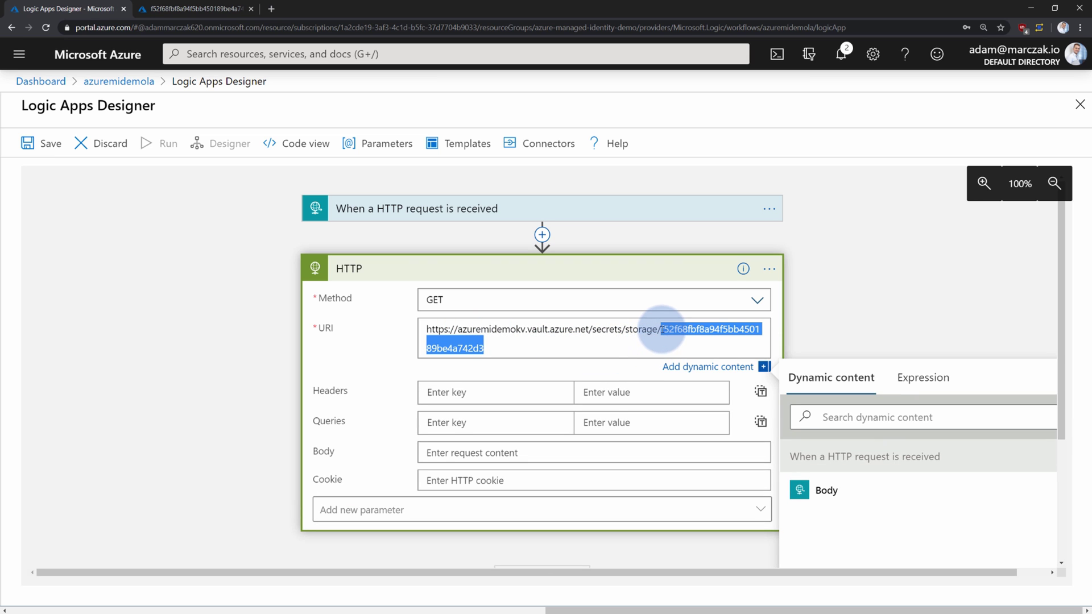
pyautogui.doubleClick(642, 329)
pyautogui.click(665, 337)
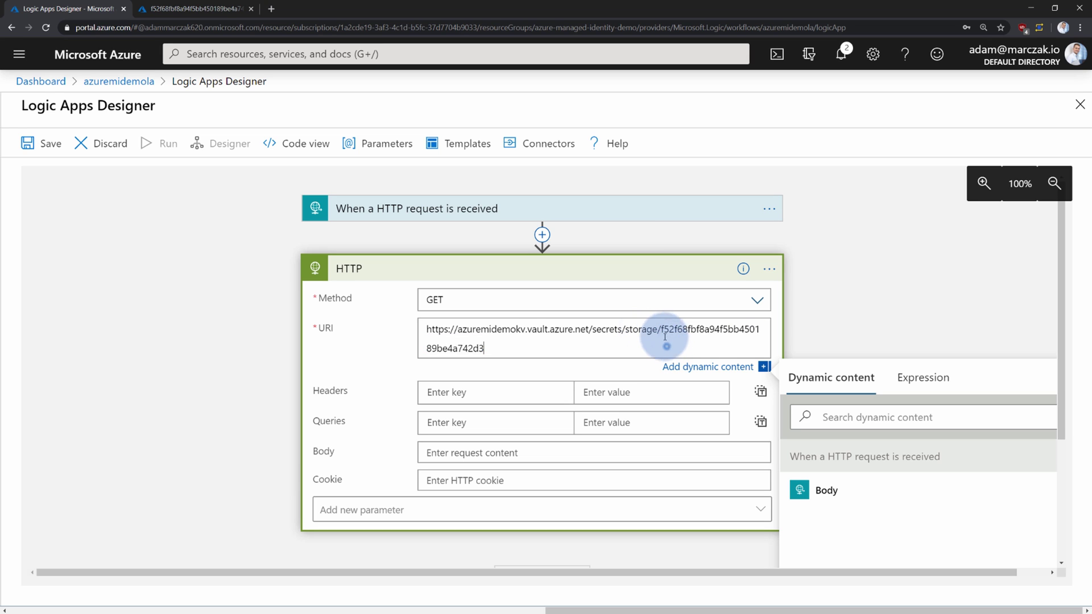
pyautogui.doubleClick(665, 334)
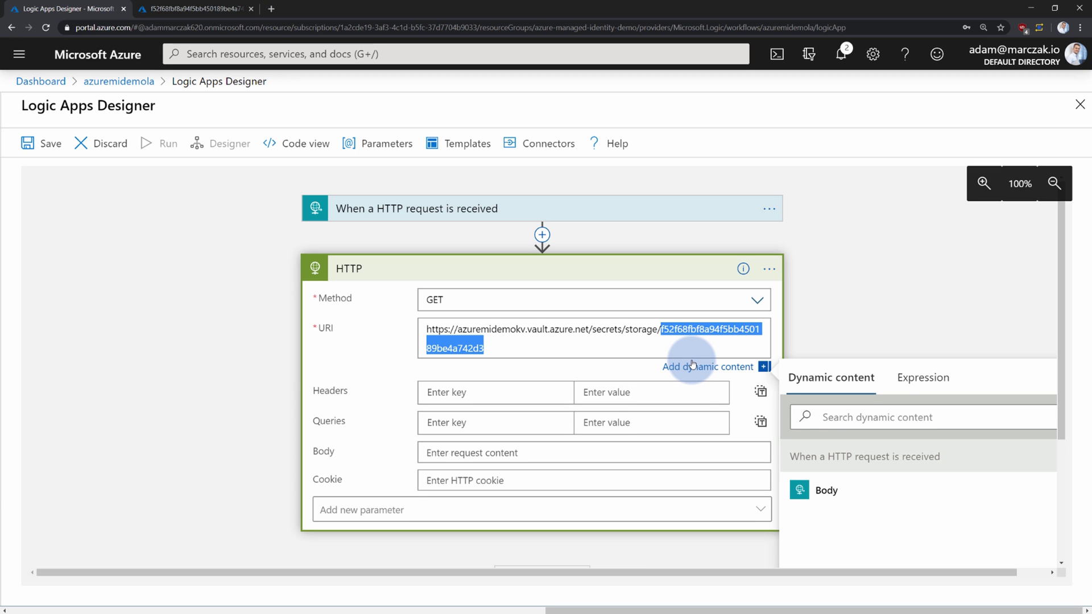
pyautogui.press('BackSpace')
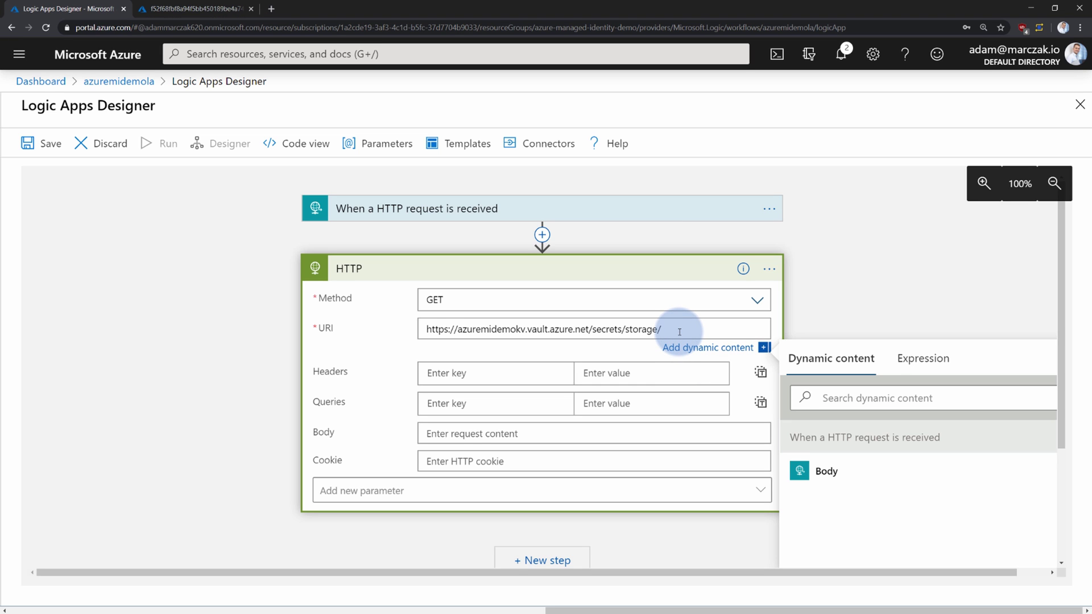
pyautogui.hotkey('ctrl', 'v')
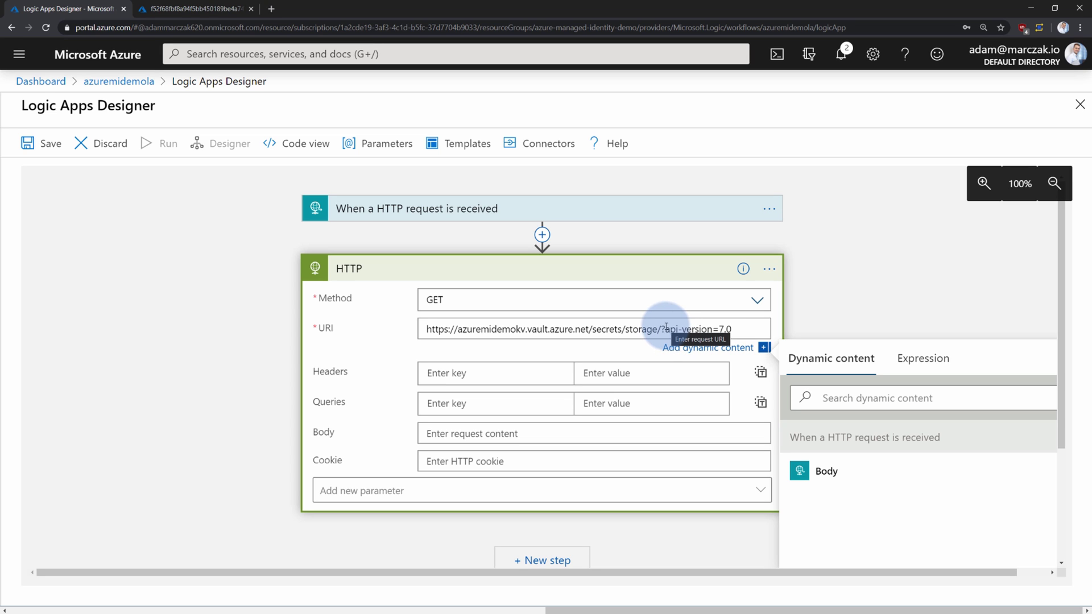
pyautogui.moveTo(667, 328); pyautogui.dragTo(742, 328)
pyautogui.doubleClick(733, 329)
pyautogui.click(738, 328)
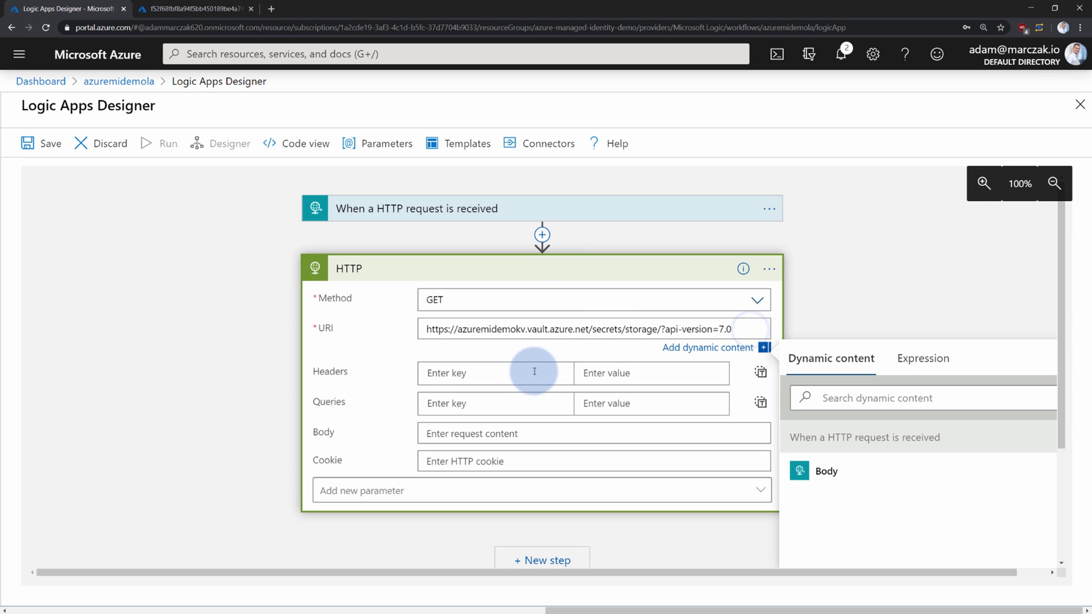
pyautogui.click(394, 373)
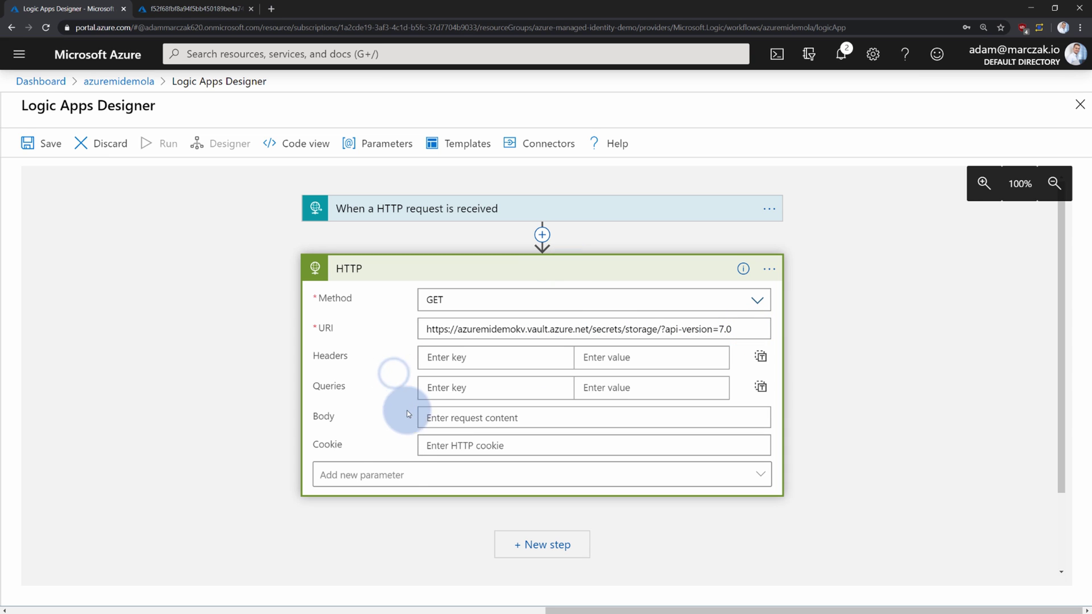
# Add the Authentication parameter to the HTTP action and set its authentication type to Managed Identity.
pyautogui.click(405, 474)
pyautogui.click(392, 549)
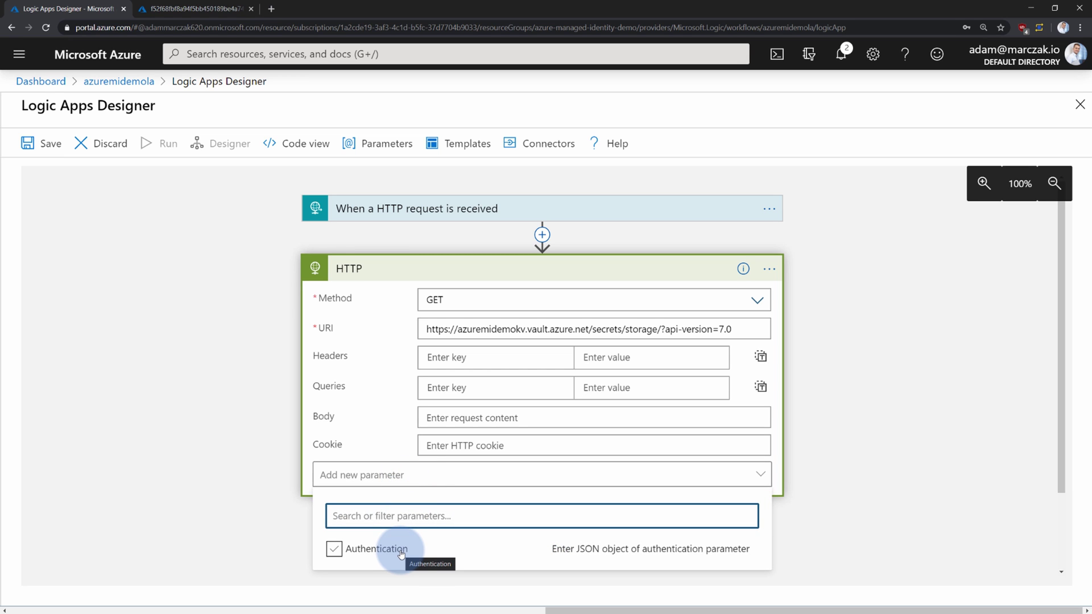
pyautogui.click(290, 466)
pyautogui.scroll(-1, 289, 467)
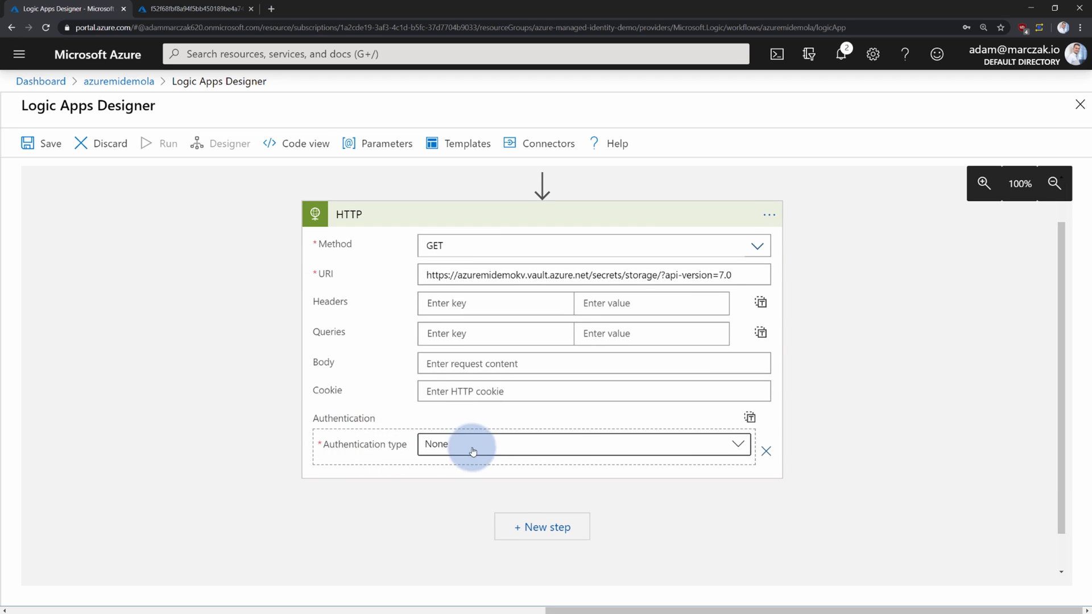
pyautogui.click(734, 453)
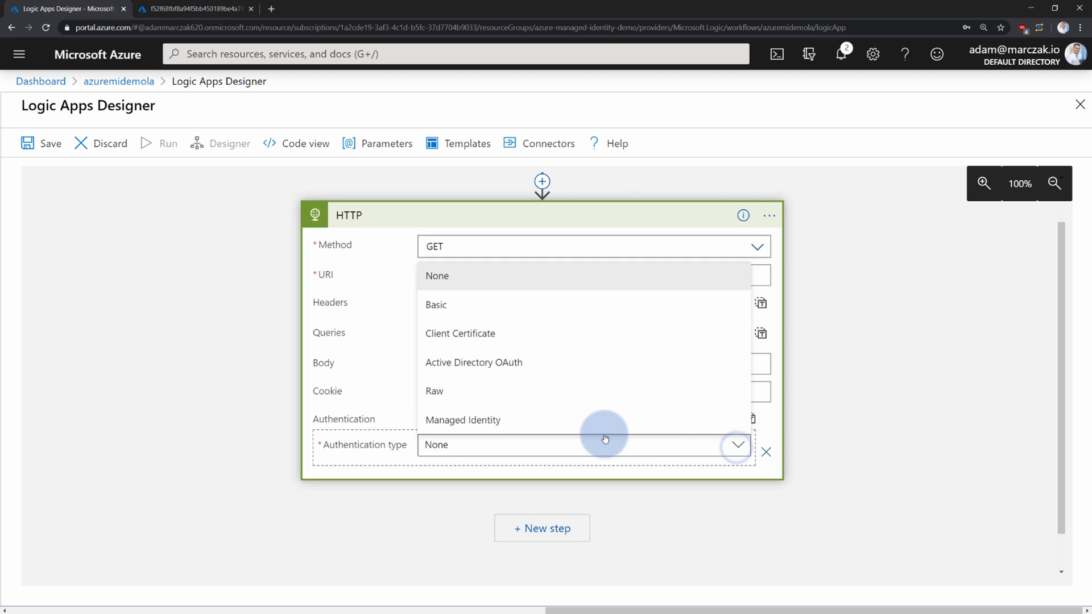
pyautogui.click(471, 423)
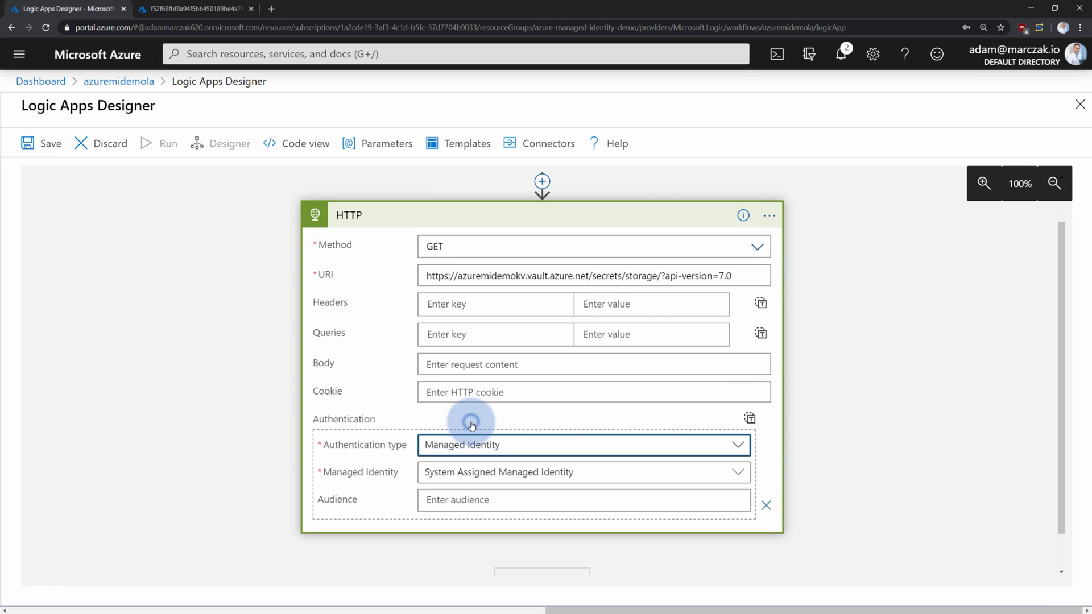
pyautogui.scroll(-1, 398, 449)
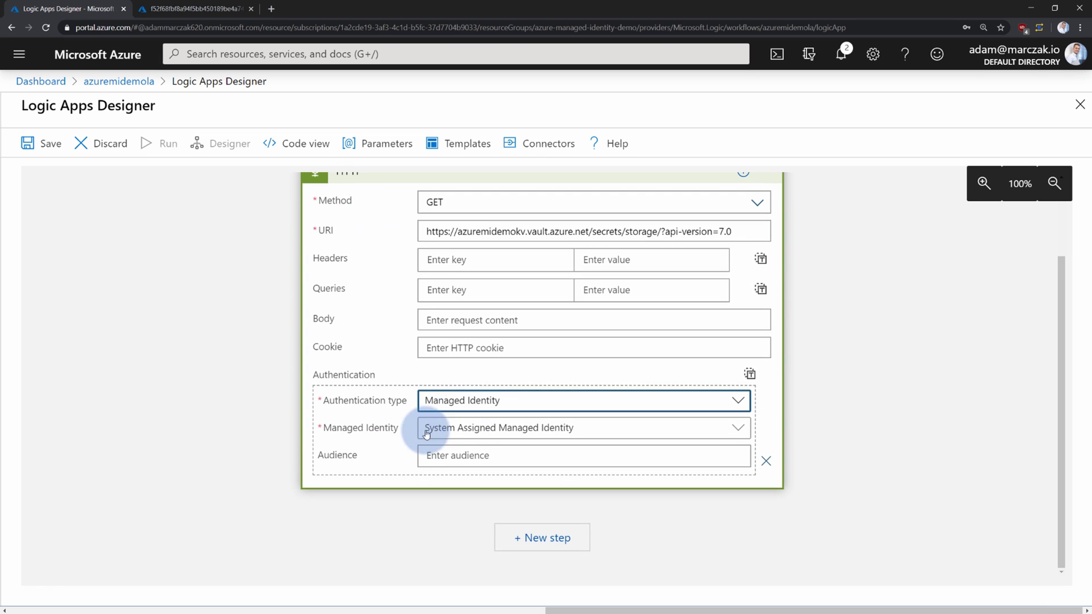
pyautogui.click(520, 429)
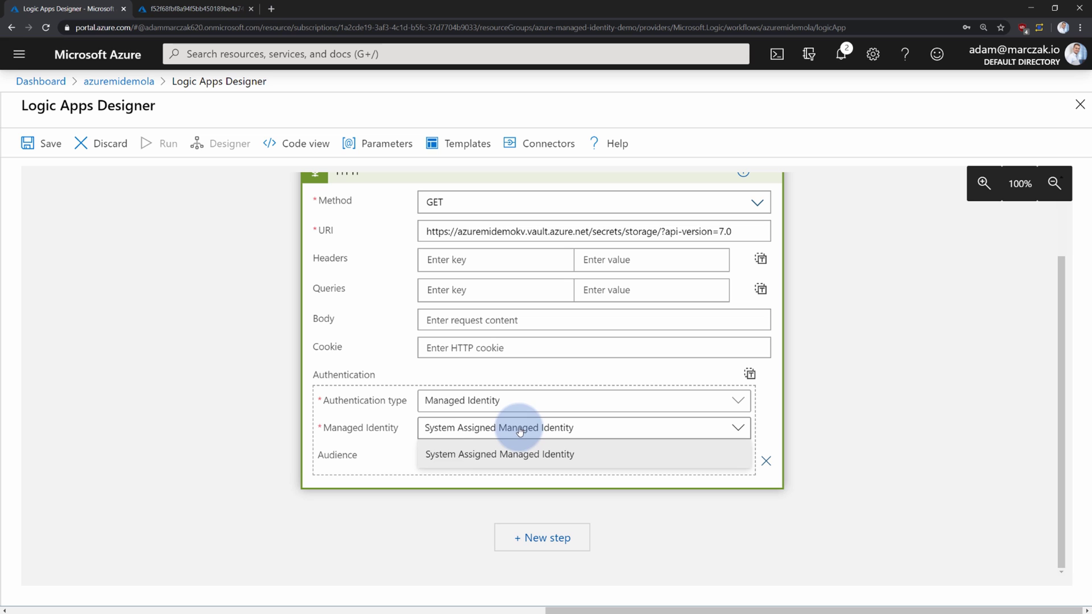
pyautogui.click(595, 430)
pyautogui.click(523, 456)
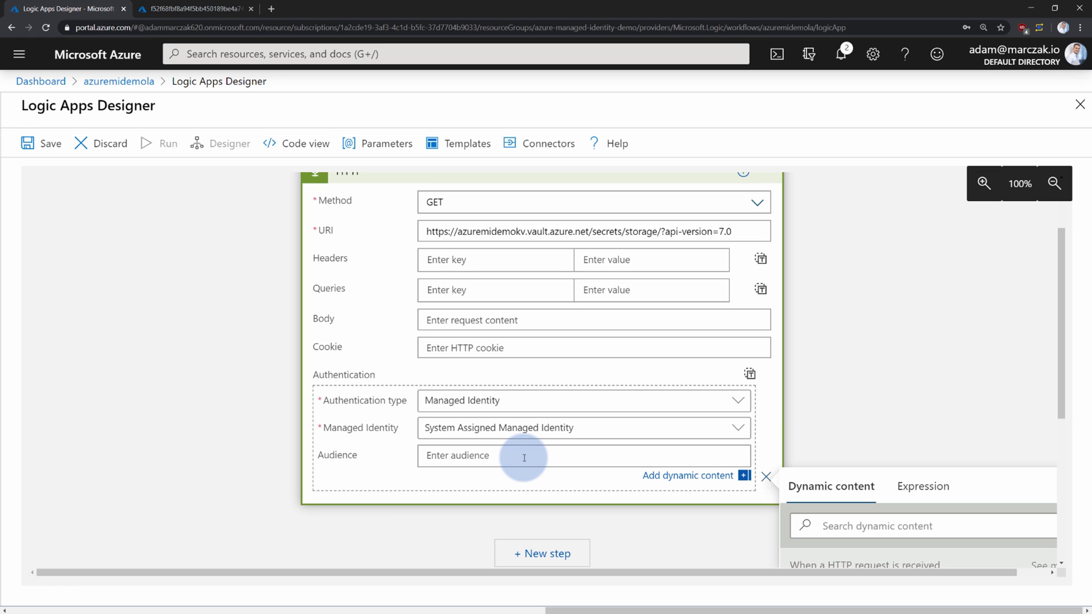
pyautogui.click(524, 457)
pyautogui.hotkey('ctrl', 'v')
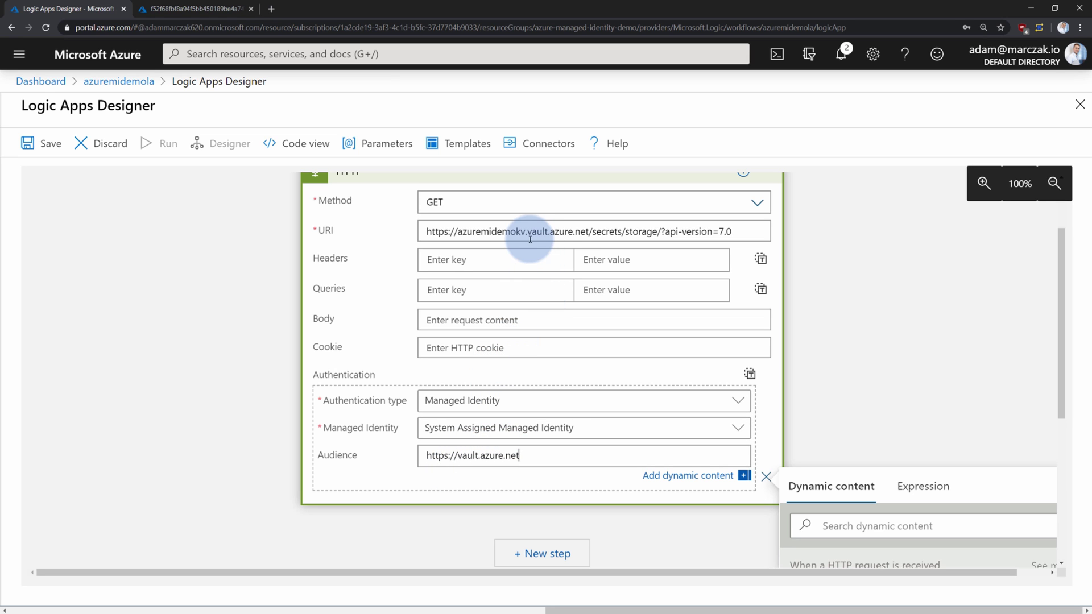
pyautogui.moveTo(527, 231); pyautogui.dragTo(588, 232)
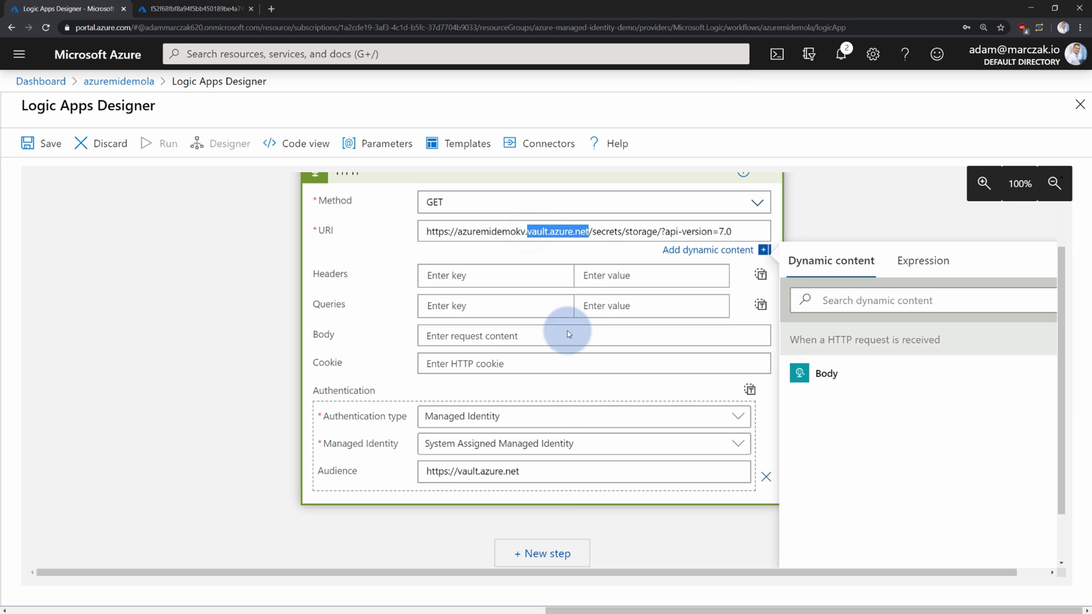
pyautogui.click(564, 486)
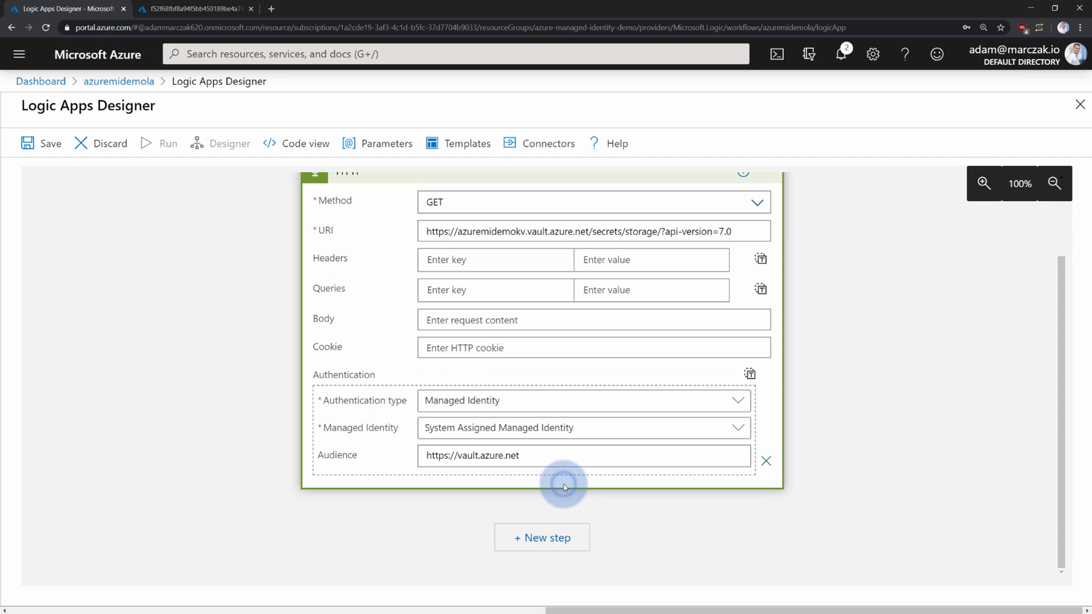
# Save the azuremidemola logic app and run it.
pyautogui.click(35, 143)
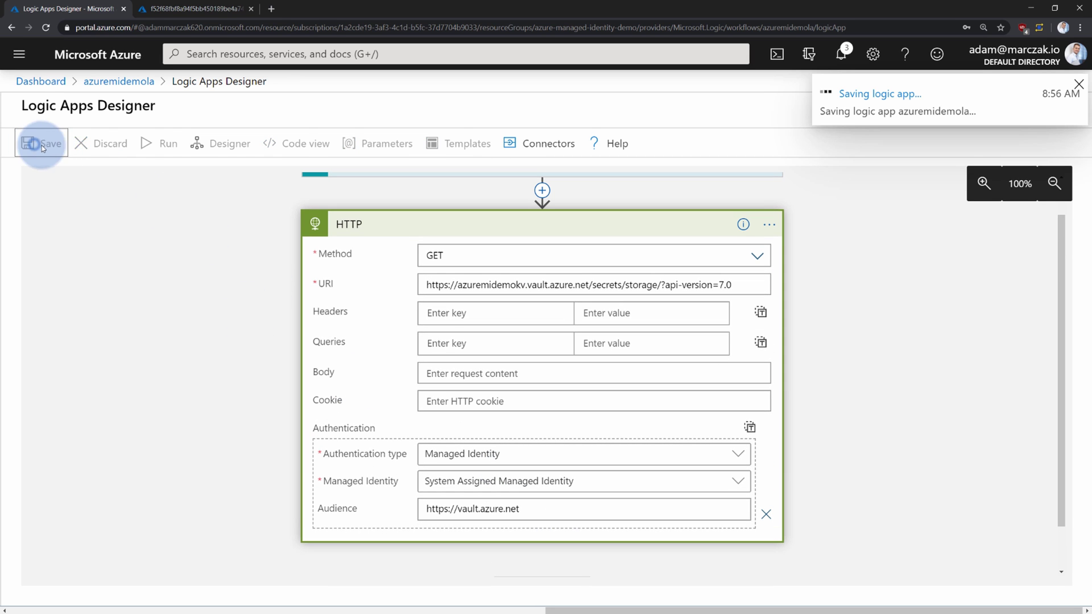
pyautogui.click(150, 146)
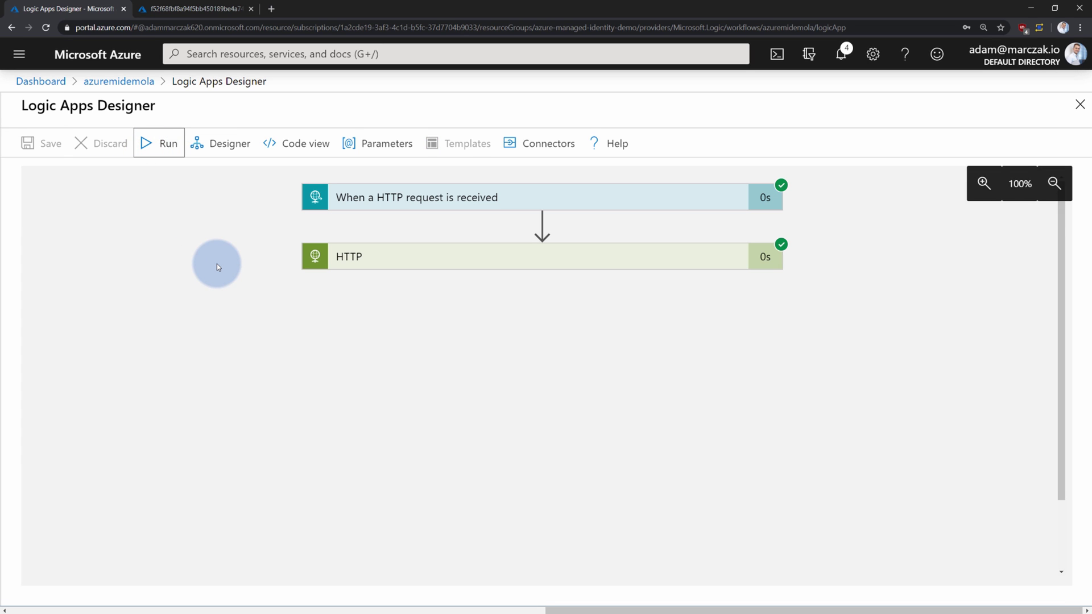
# Examine the HTTP action's run outputs, checking the secret value in the response body.
pyautogui.click(407, 259)
pyautogui.scroll(-5, 562, 368)
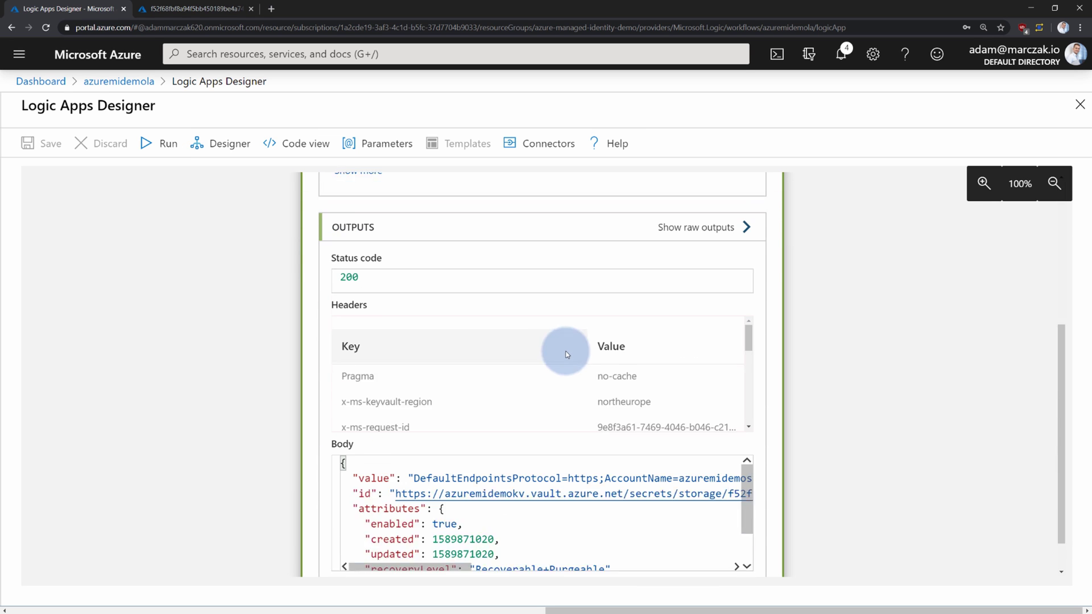
pyautogui.scroll(-2, 553, 350)
pyautogui.moveTo(413, 435); pyautogui.dragTo(624, 435)
pyautogui.moveTo(435, 517); pyautogui.dragTo(274, 489)
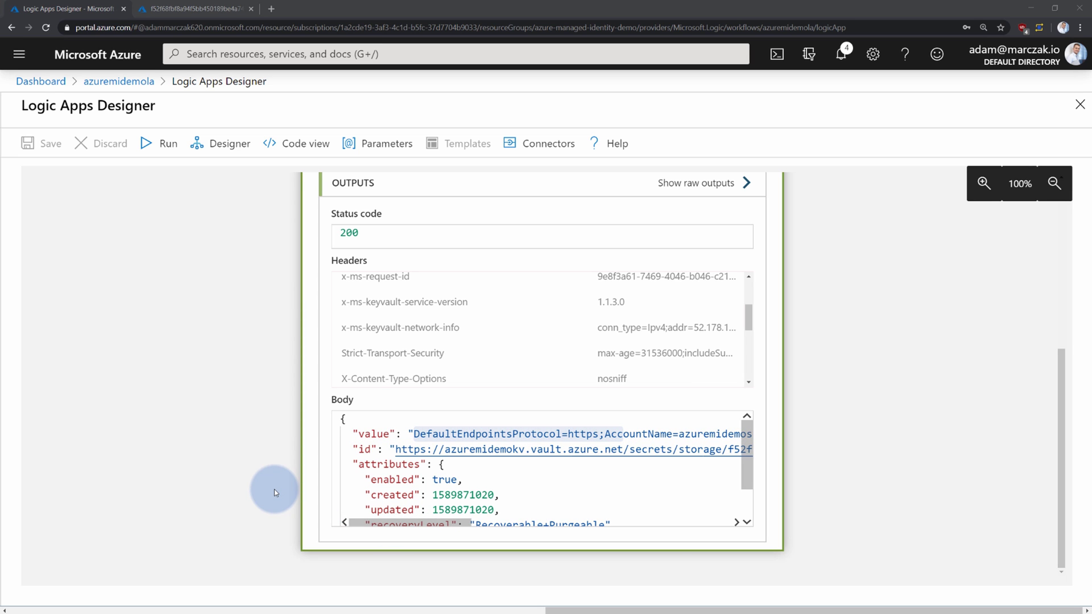
# Open the azuremidemoadf data factory's Author & Monitor site from the Azure dashboard and select the factory name for copying.
pyautogui.moveTo(274, 489); pyautogui.dragTo(274, 489)
pyautogui.click(97, 68)
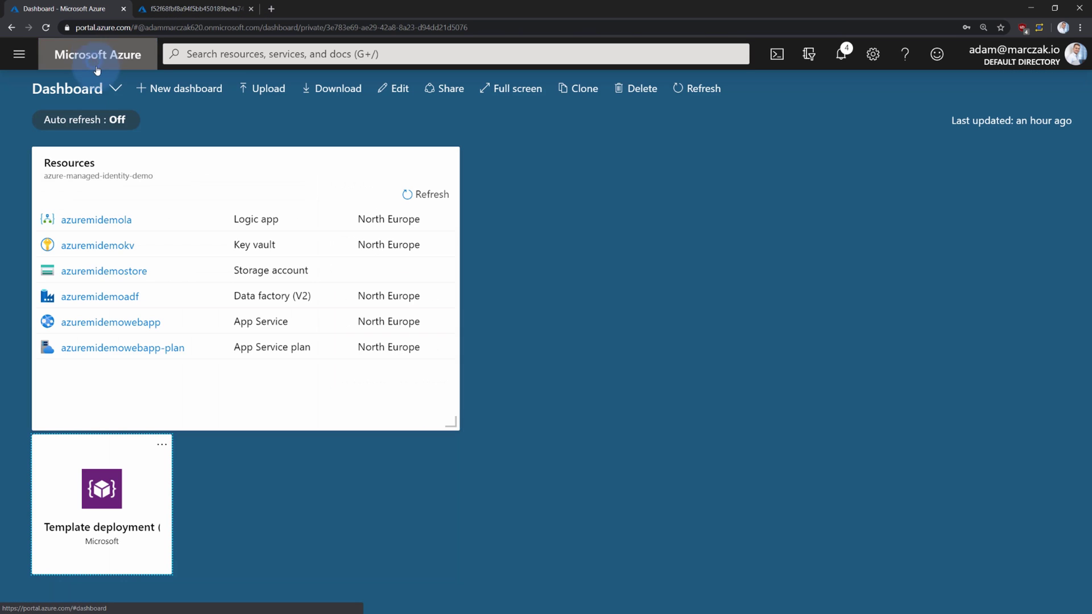
pyautogui.click(122, 302)
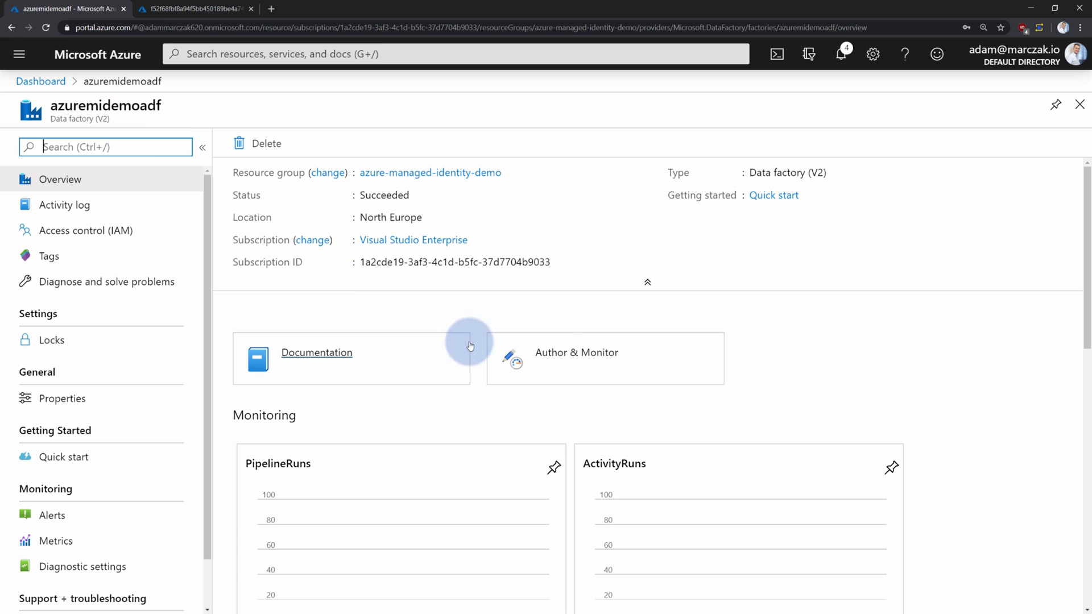
pyautogui.click(563, 353)
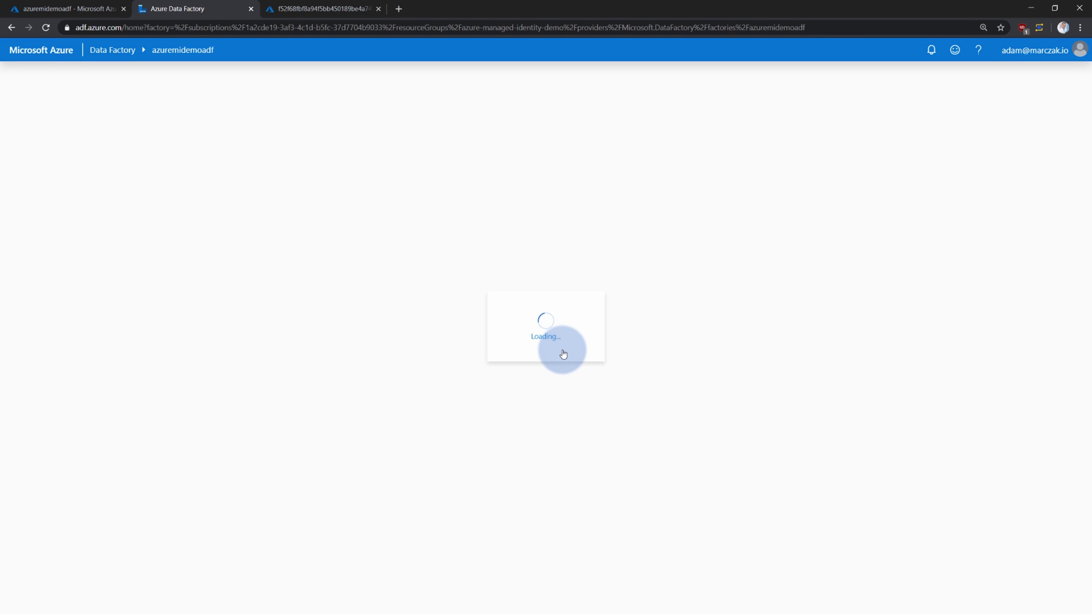
pyautogui.hotkey('ctrl', '+')
pyautogui.hotkey('ctrl', '+')
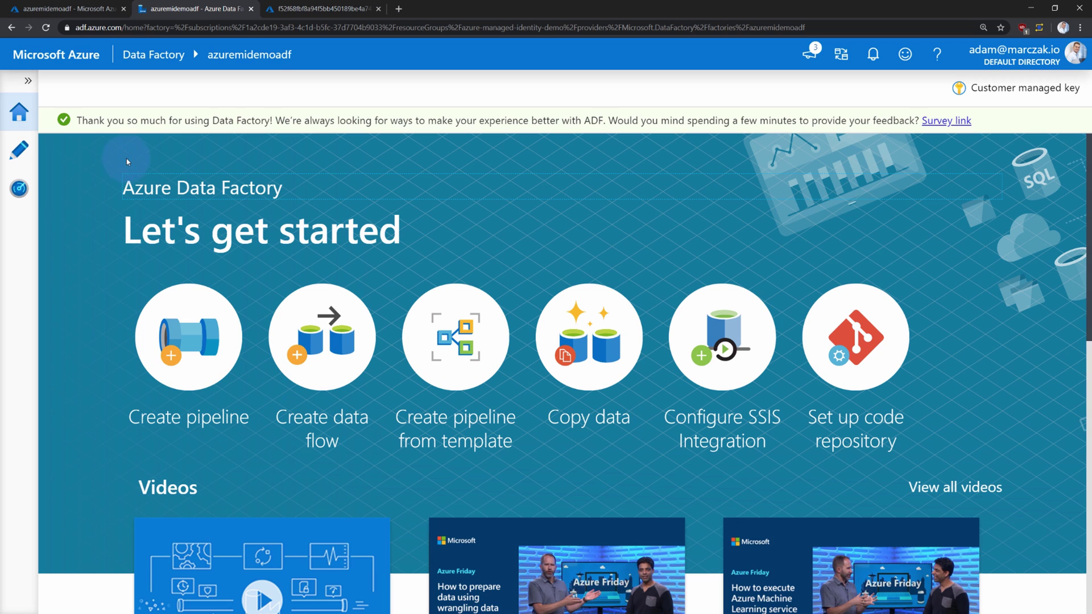
pyautogui.click(296, 61)
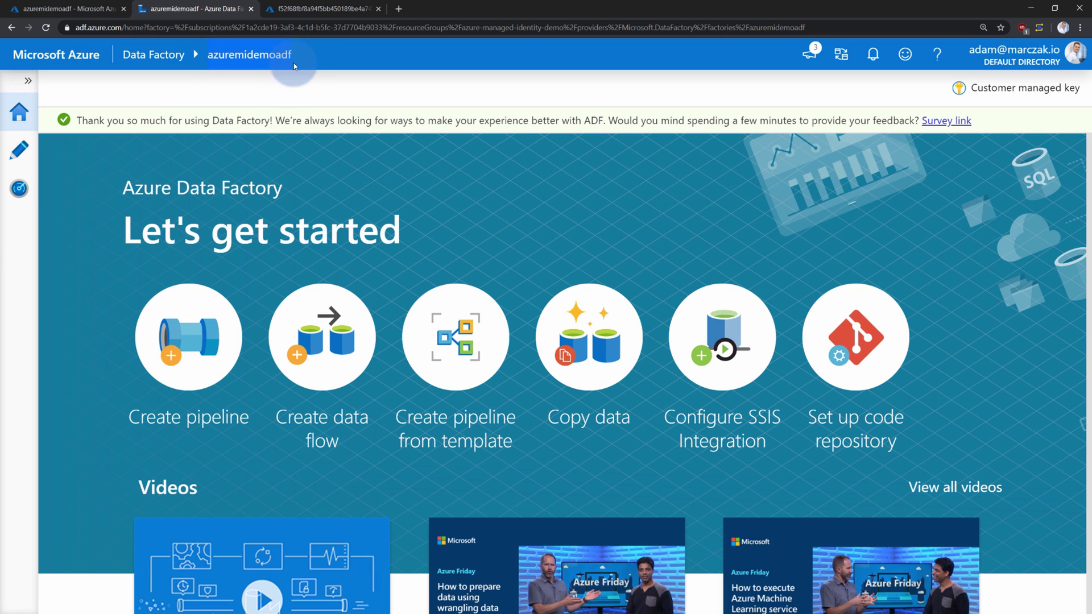
# Begin a new access policy on the azuremidemokv key vault with the Get and List secret permissions.
pyautogui.click(290, 11)
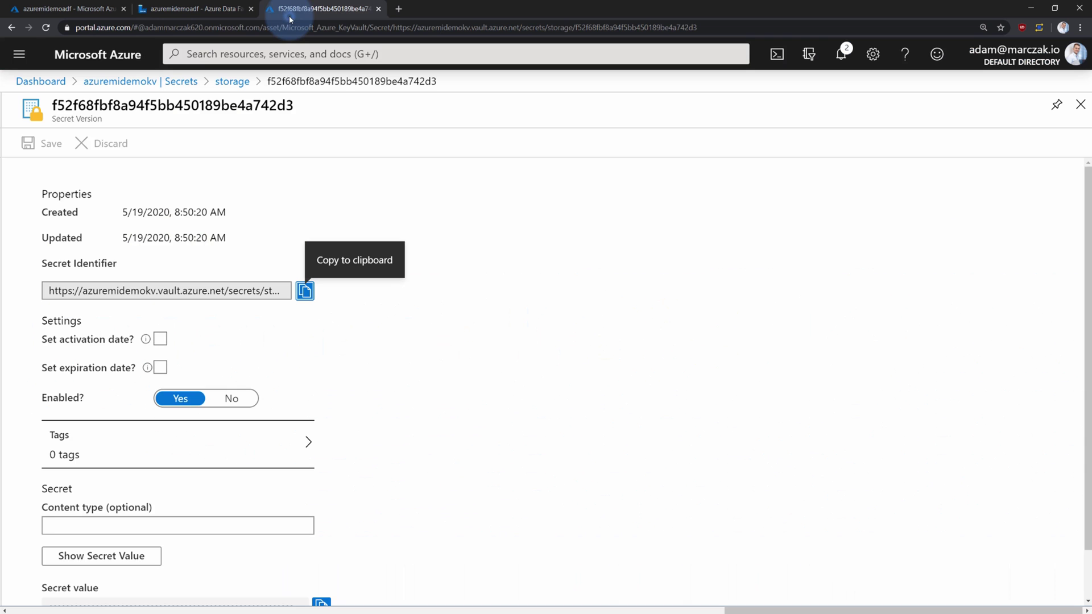
pyautogui.click(114, 81)
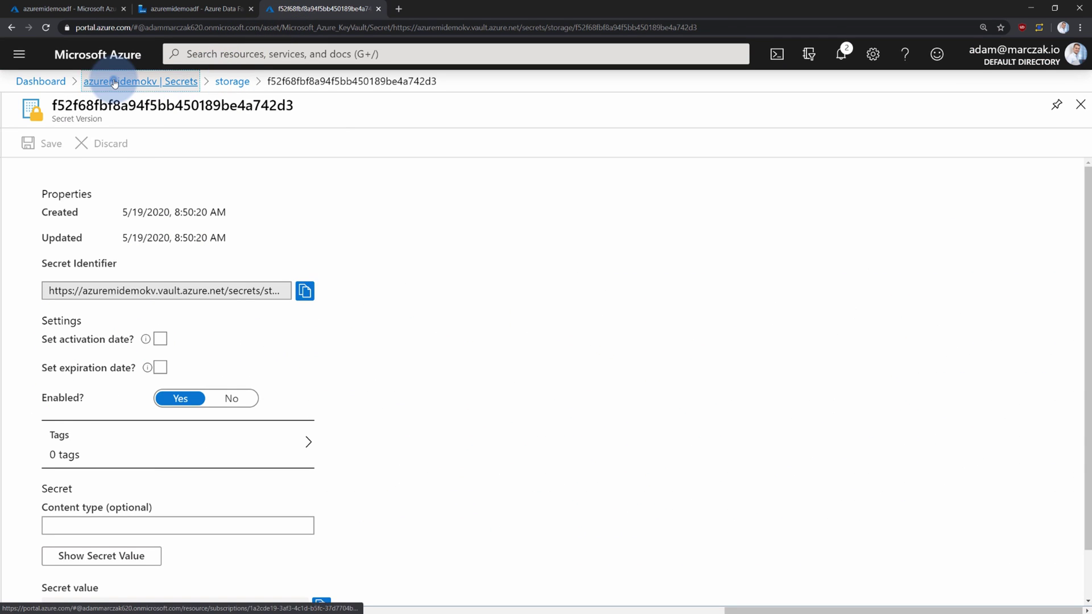
pyautogui.click(77, 441)
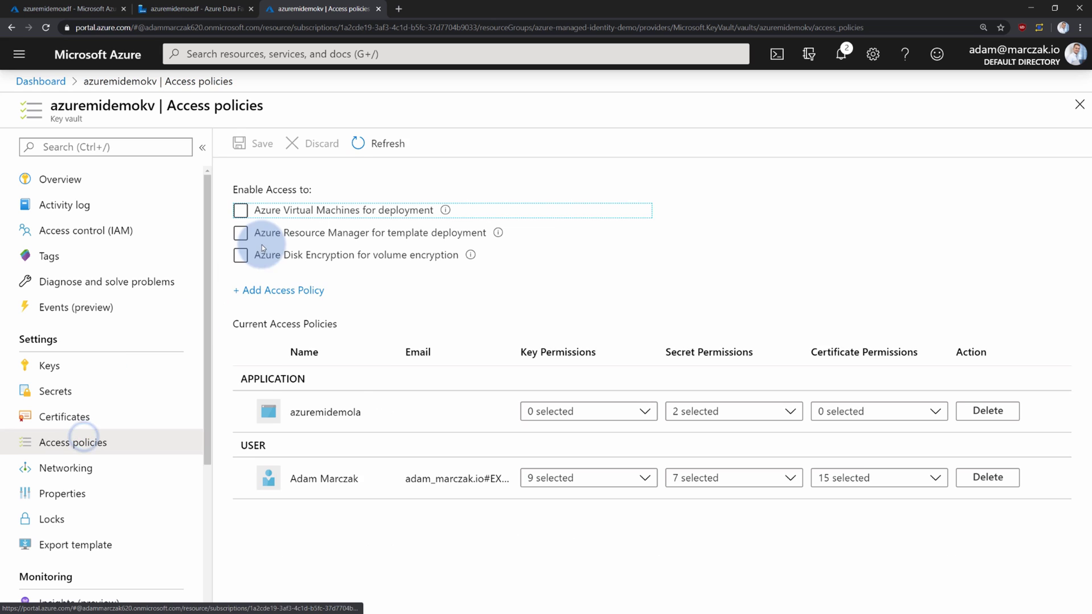
pyautogui.click(298, 291)
pyautogui.click(193, 283)
pyautogui.click(62, 357)
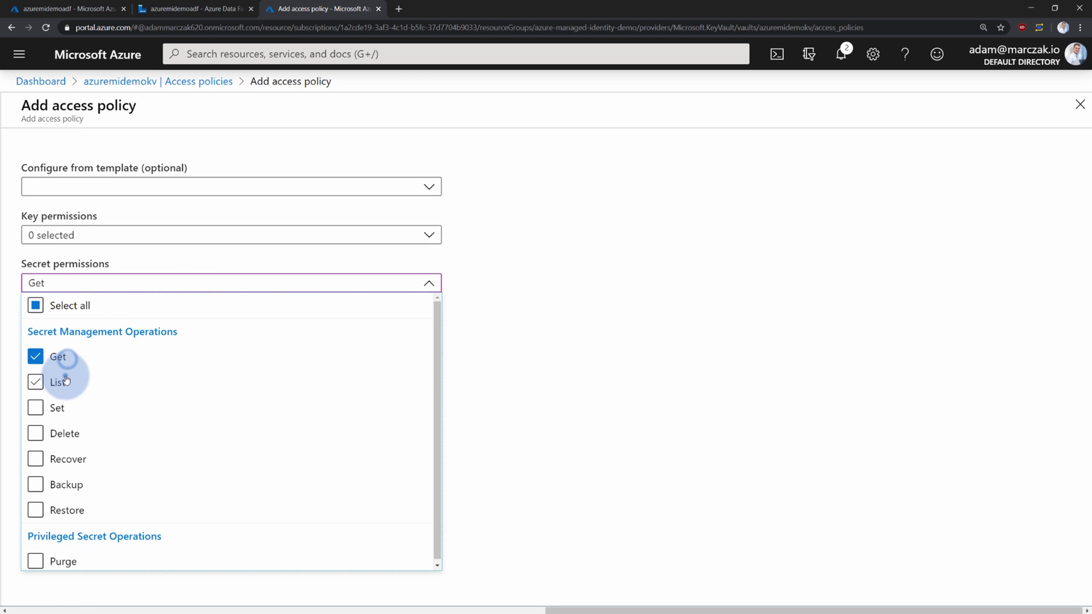
pyautogui.click(64, 378)
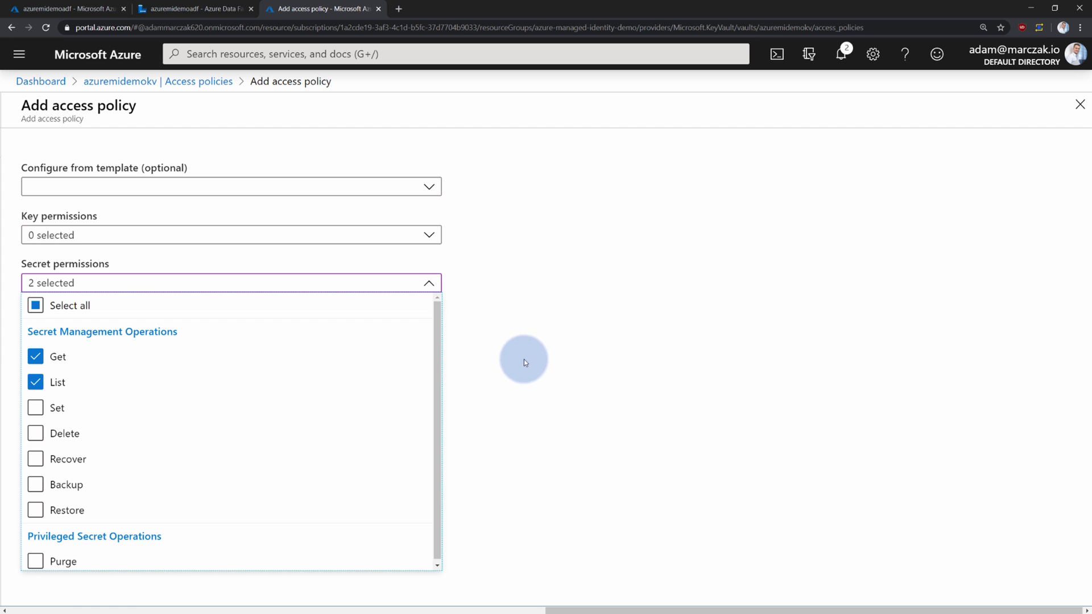
pyautogui.click(524, 359)
# Assign azuremidemoadf as the principal of the new access policy, add the policy and save the key vault's access policies.
pyautogui.click(122, 405)
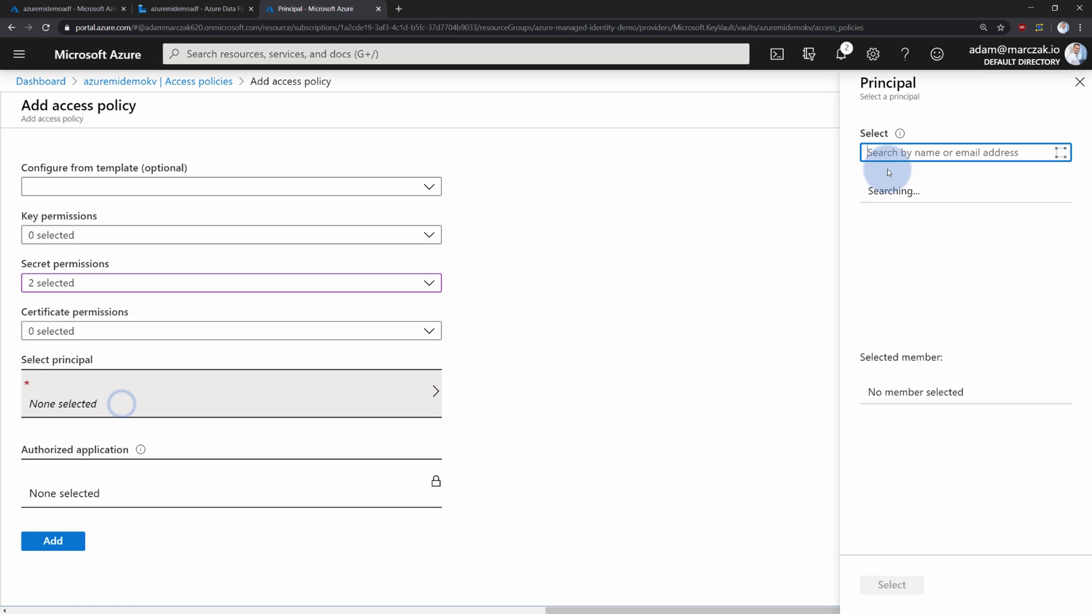
pyautogui.write('azuremidemoadf')
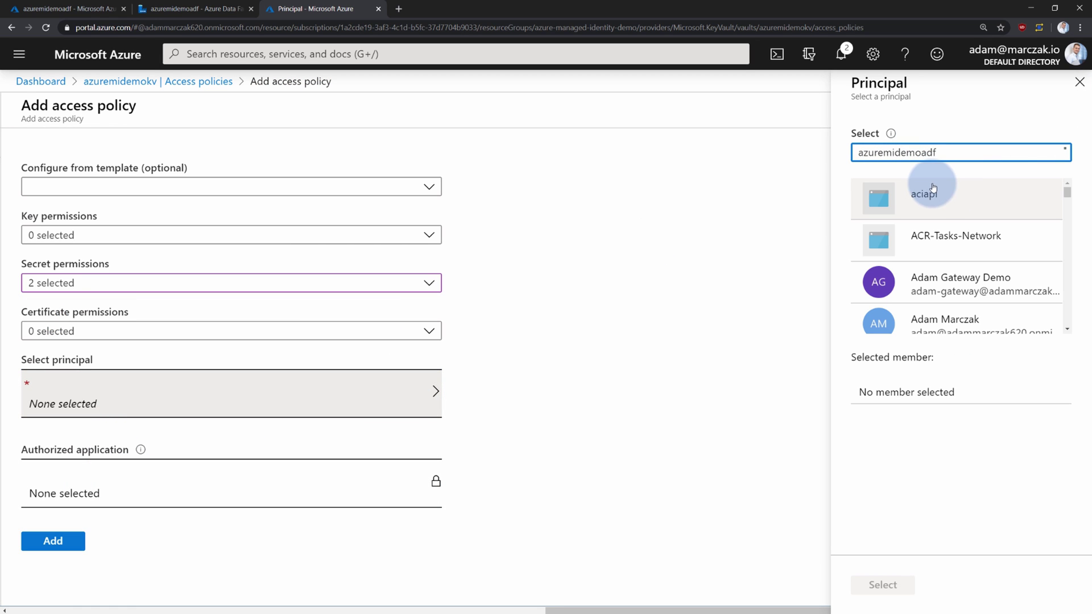
pyautogui.click(929, 196)
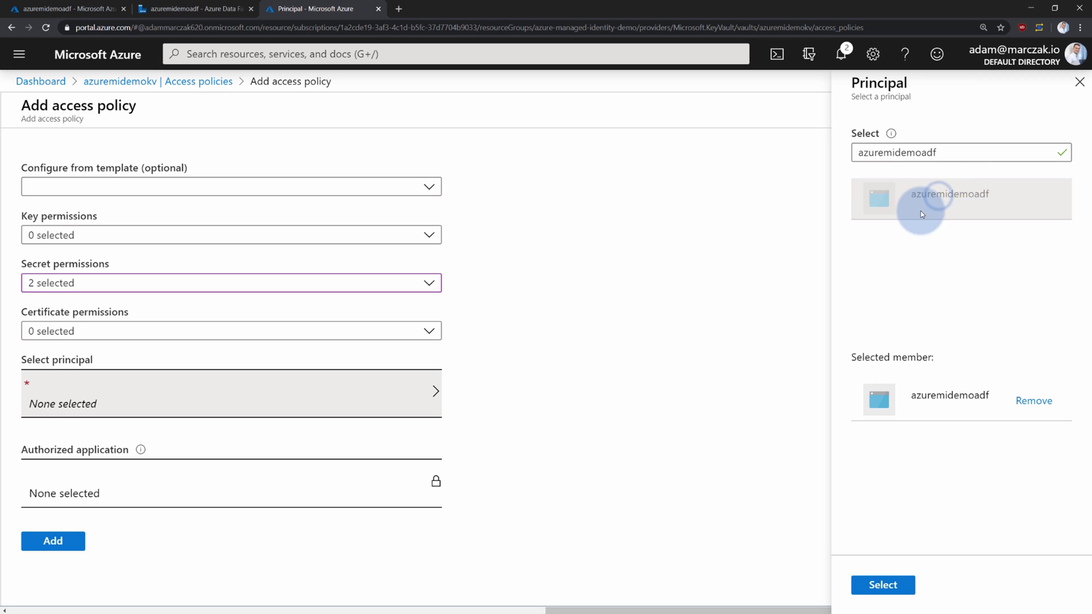
pyautogui.click(892, 589)
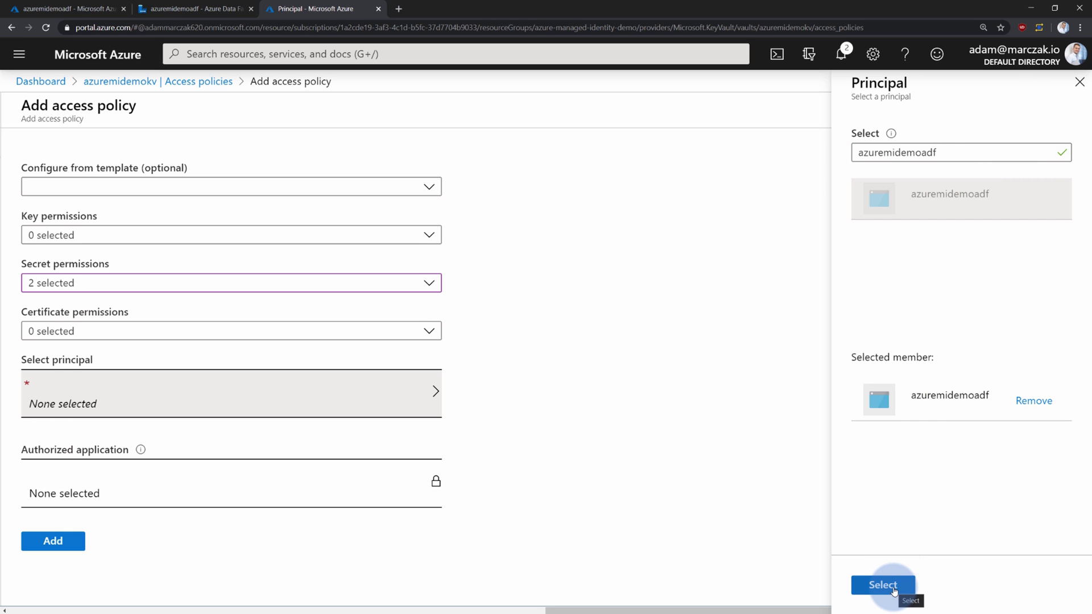
pyautogui.click(65, 544)
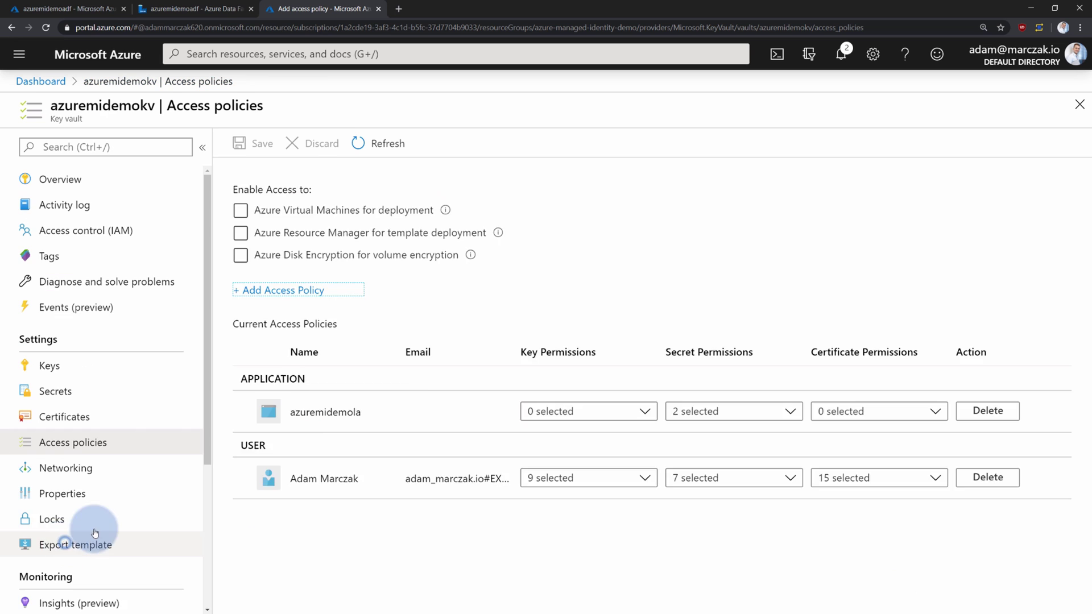
pyautogui.click(246, 142)
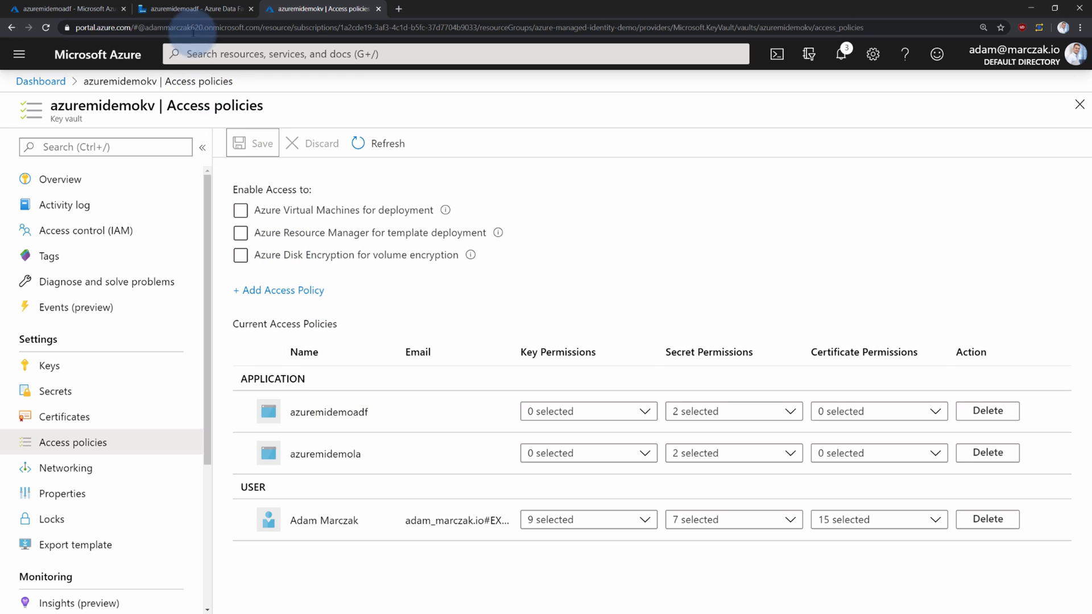
# Start a new Azure Key Vault linked service among the connections of the azuremidemoadf data factory.
pyautogui.click(193, 10)
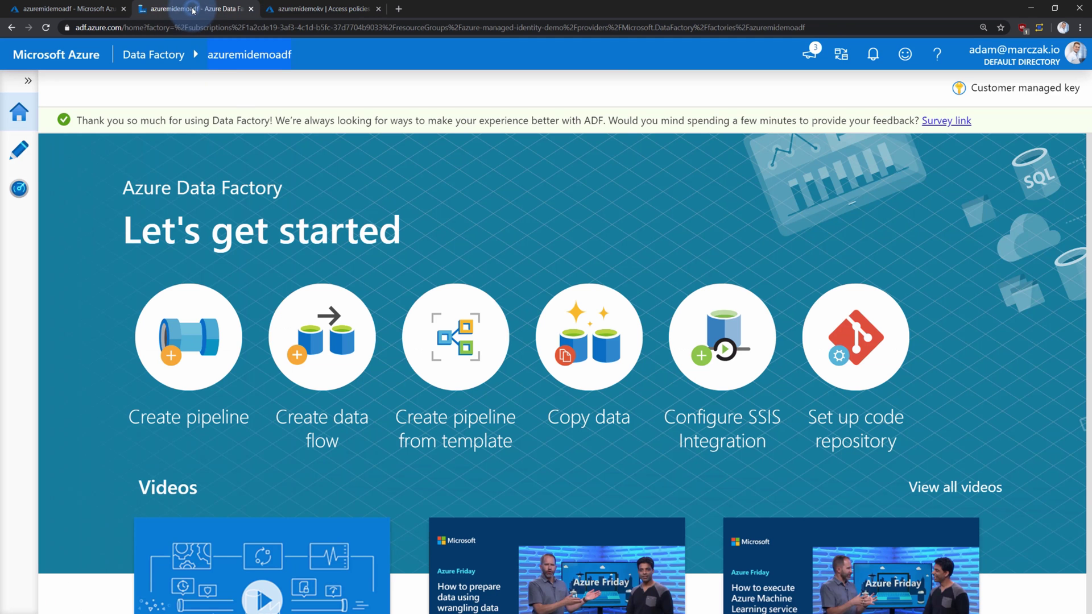
pyautogui.click(16, 151)
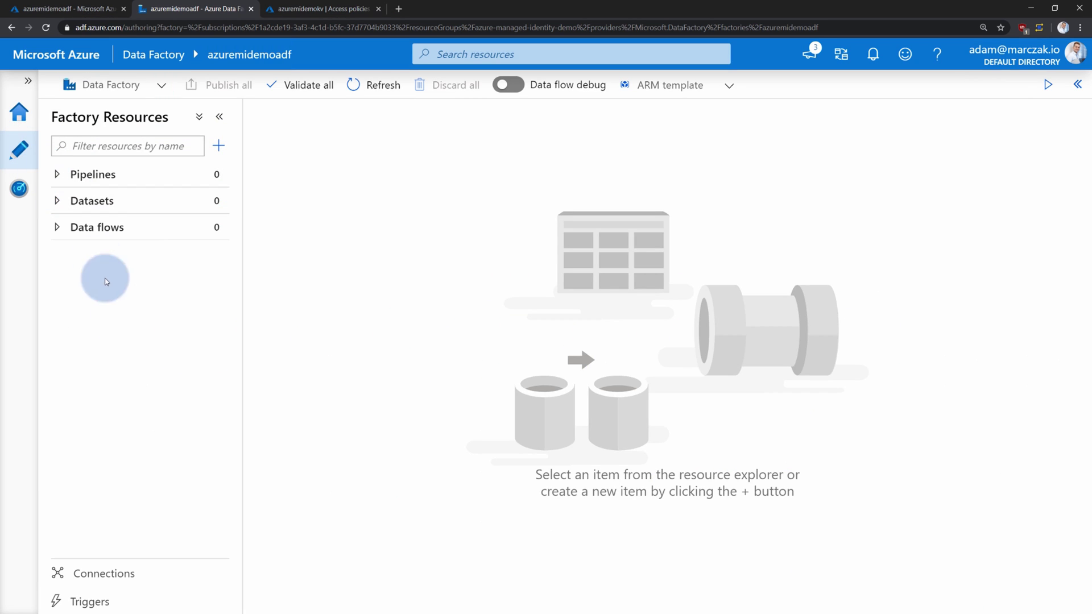
pyautogui.click(120, 573)
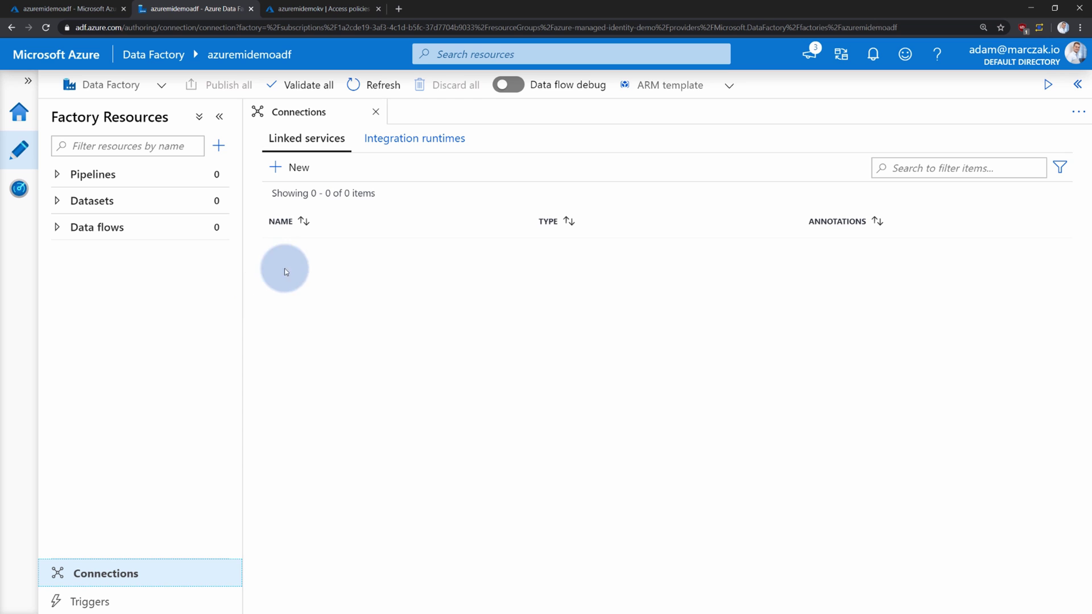
pyautogui.click(295, 168)
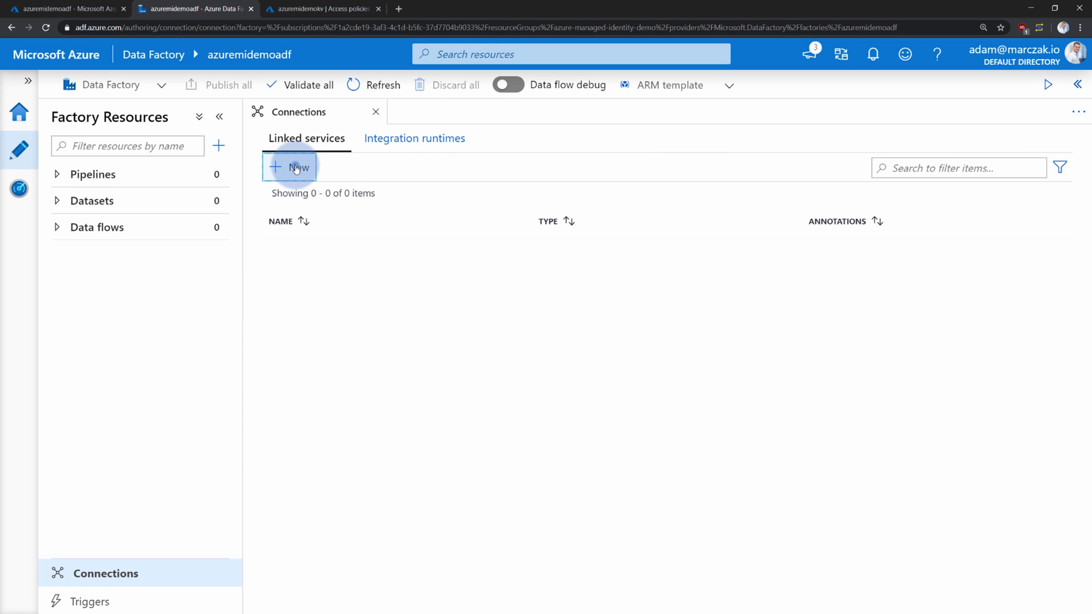
pyautogui.click(695, 155)
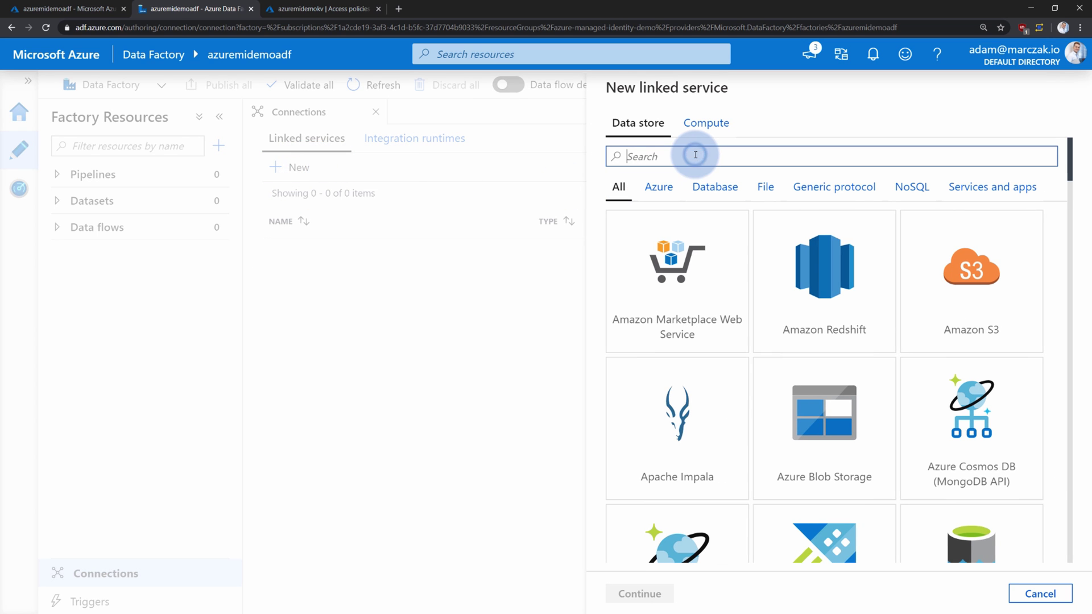
pyautogui.write('key')
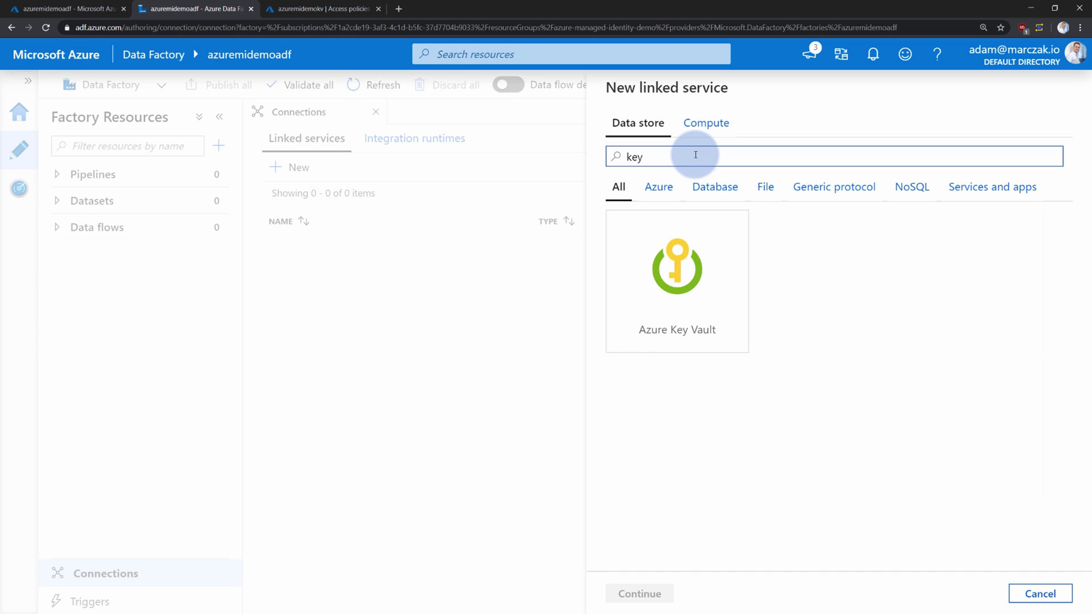
pyautogui.click(676, 267)
pyautogui.click(645, 593)
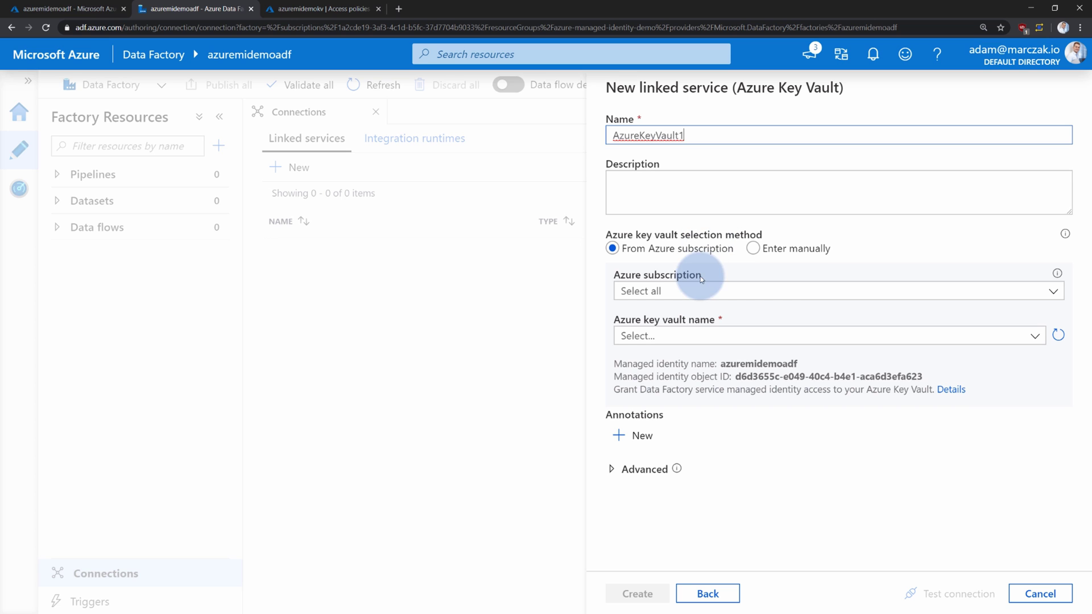
# Point the linked service at the azuremidemokv key vault in the Visual Studio Enterprise subscription.
pyautogui.click(709, 289)
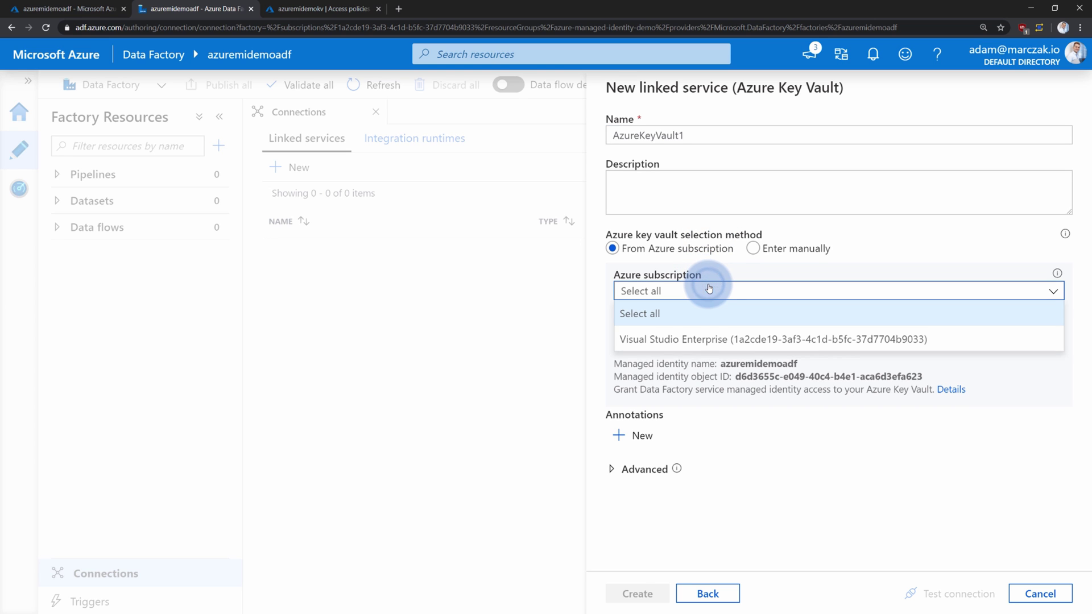
pyautogui.click(708, 338)
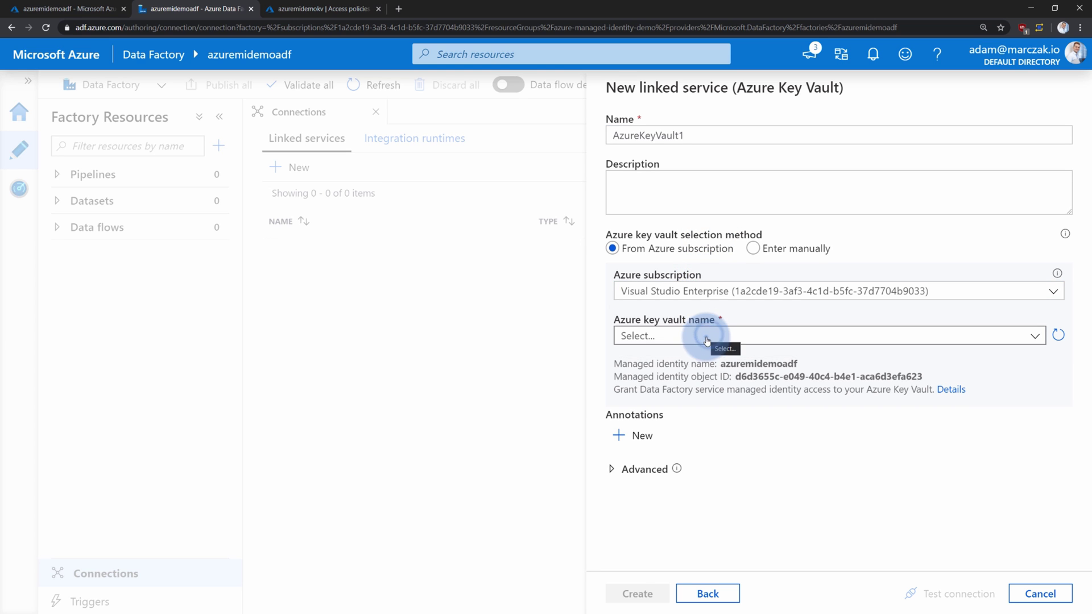
pyautogui.click(706, 335)
pyautogui.click(707, 412)
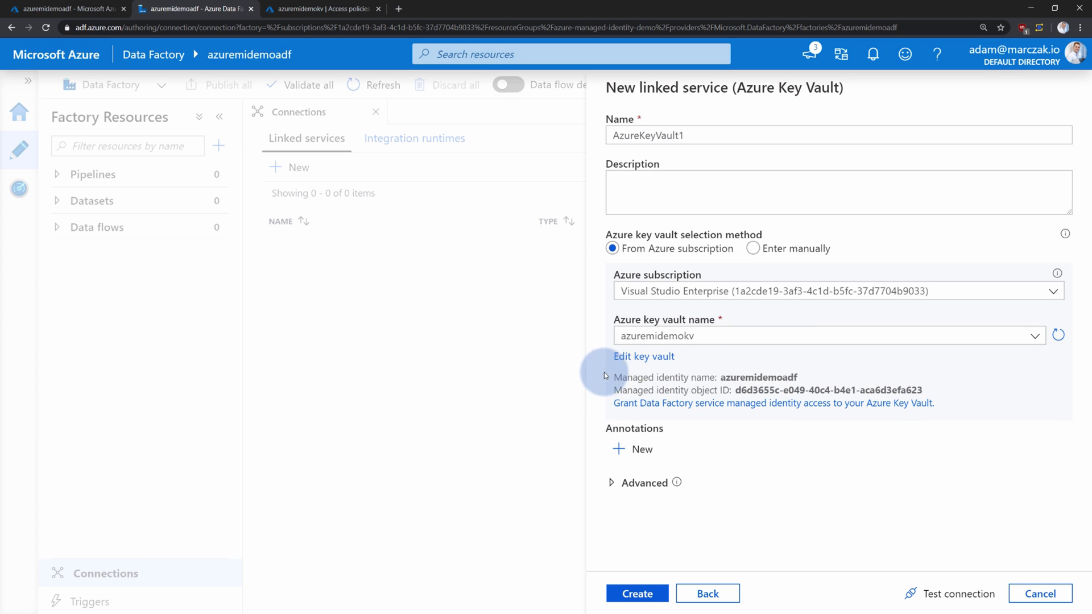
# Check the factory's managed identity against the vault's access policies, and test and create the Azure Key Vault linked service.
pyautogui.moveTo(612, 378); pyautogui.dragTo(777, 379)
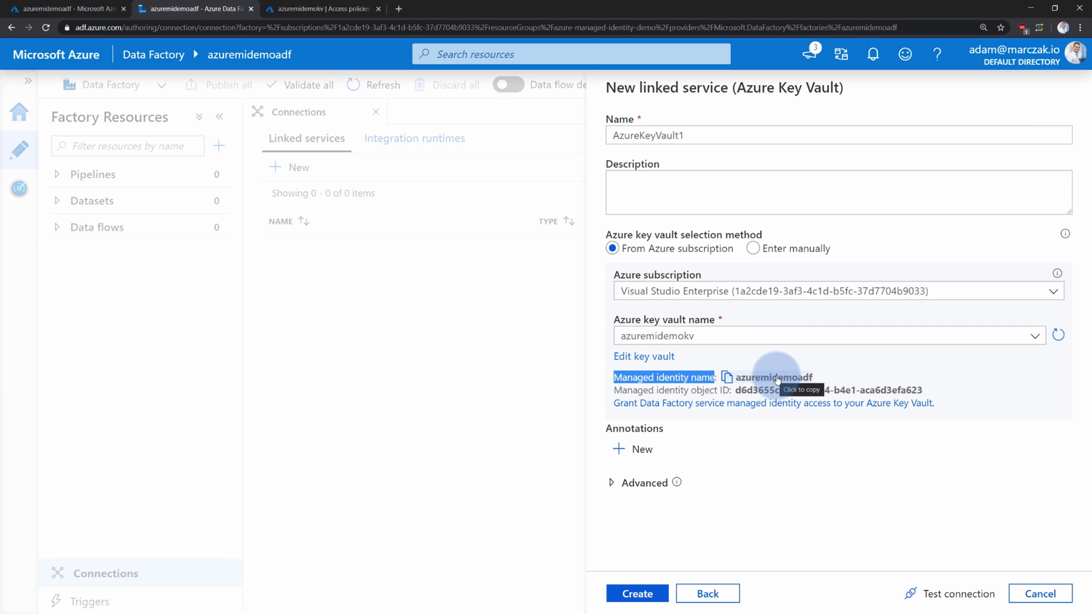
pyautogui.click(744, 404)
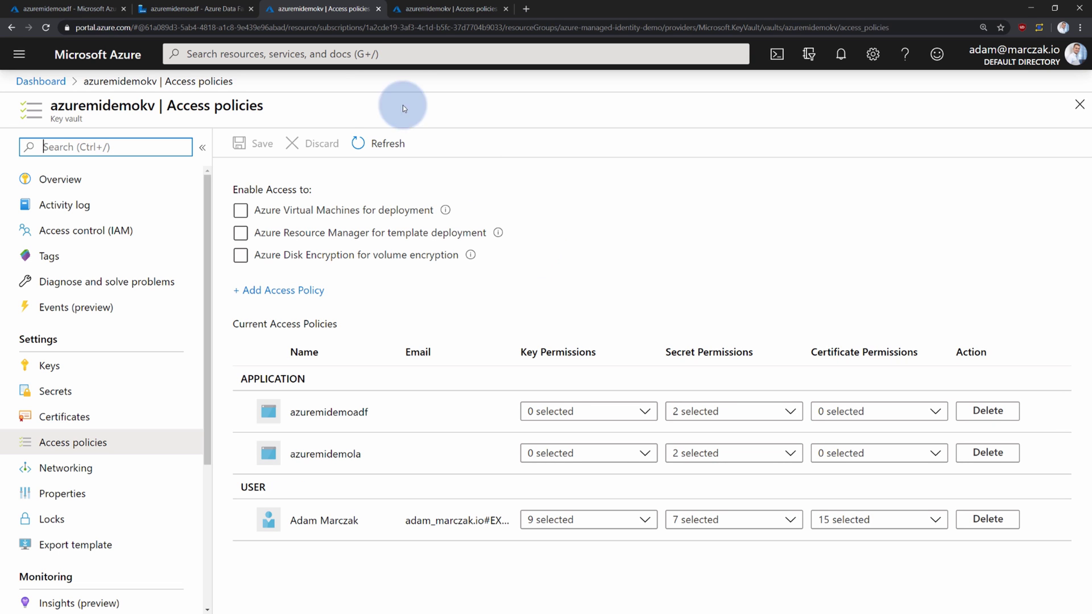
pyautogui.click(378, 9)
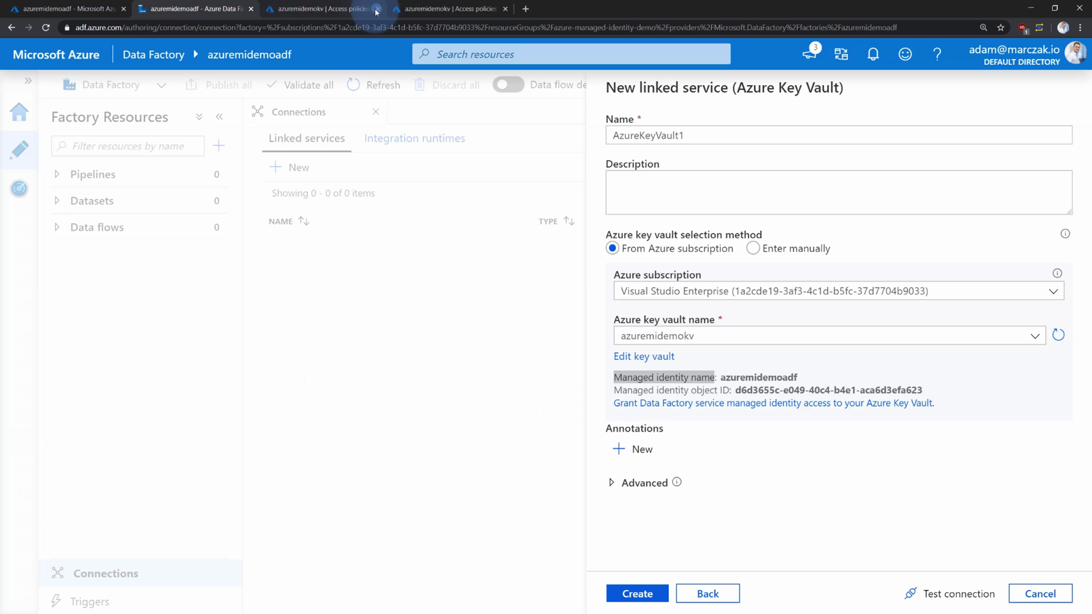
pyautogui.click(737, 449)
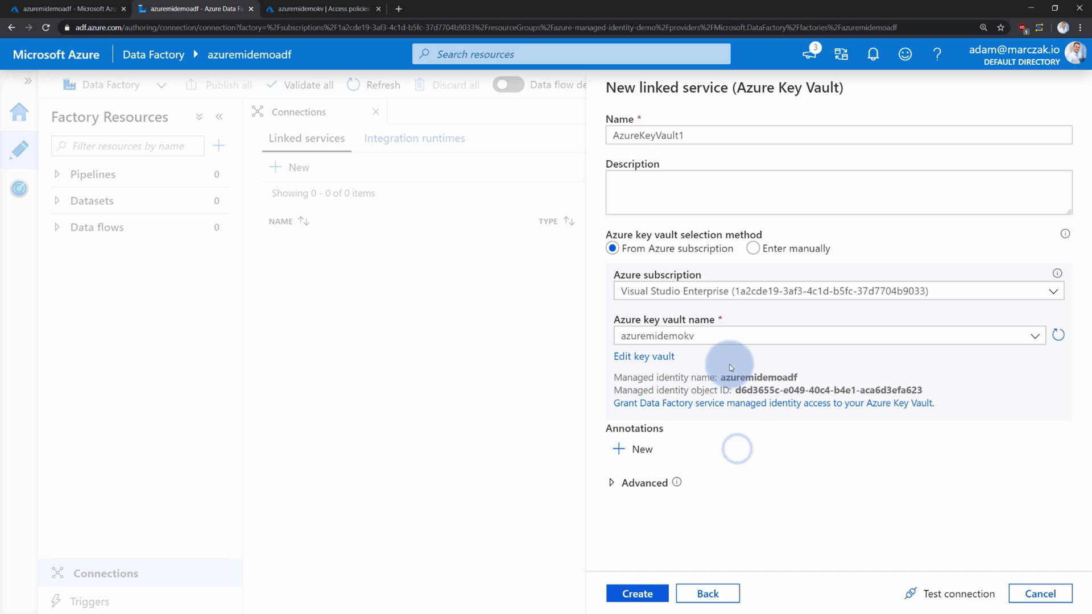
pyautogui.click(952, 601)
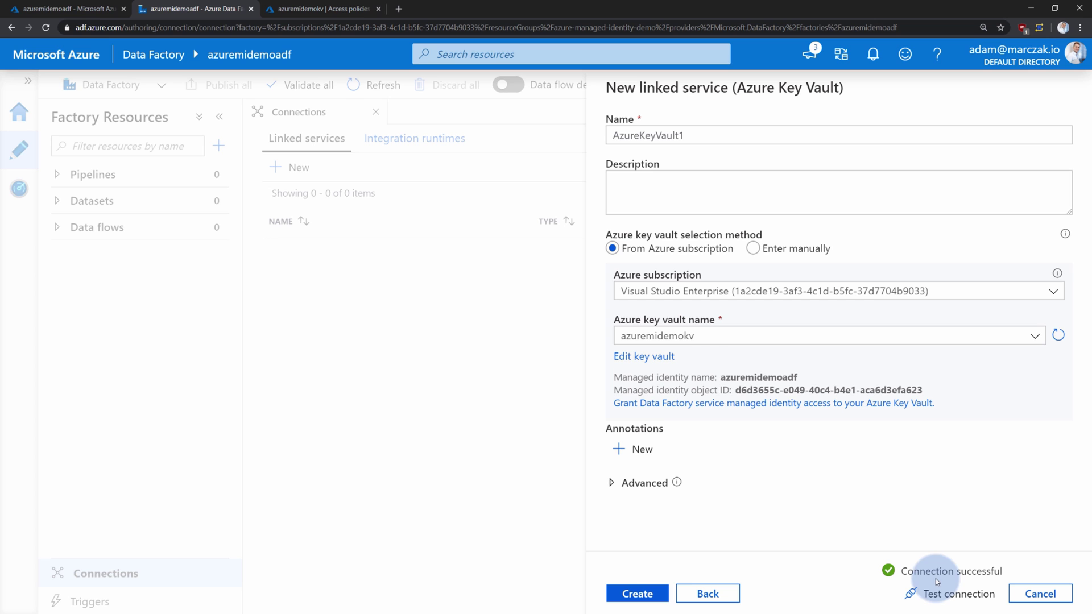
pyautogui.click(638, 594)
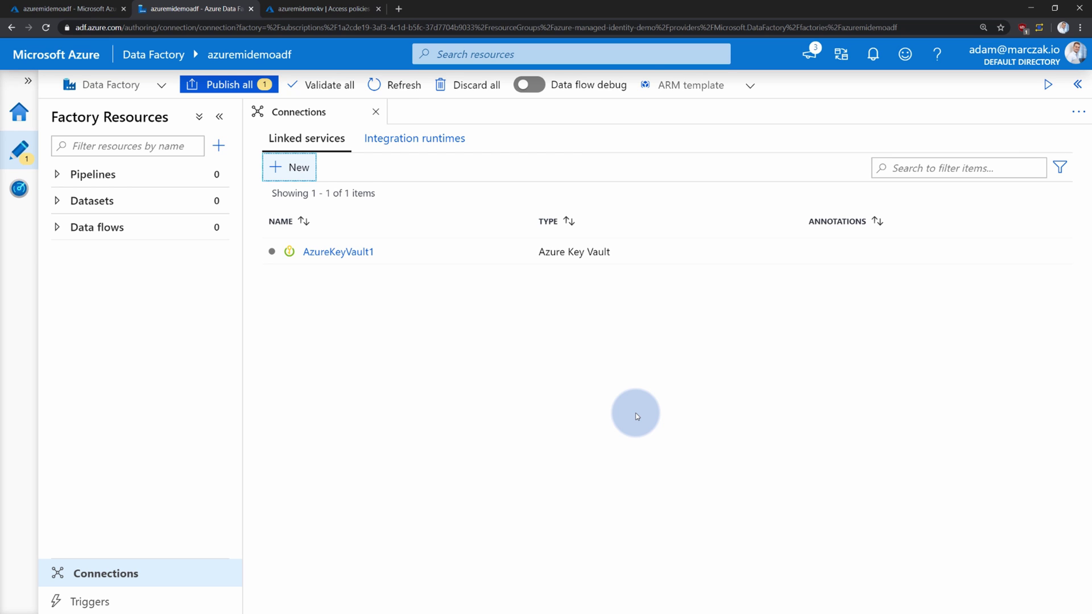
# Start another new linked service using the Azure Blob Storage data store.
pyautogui.click(292, 166)
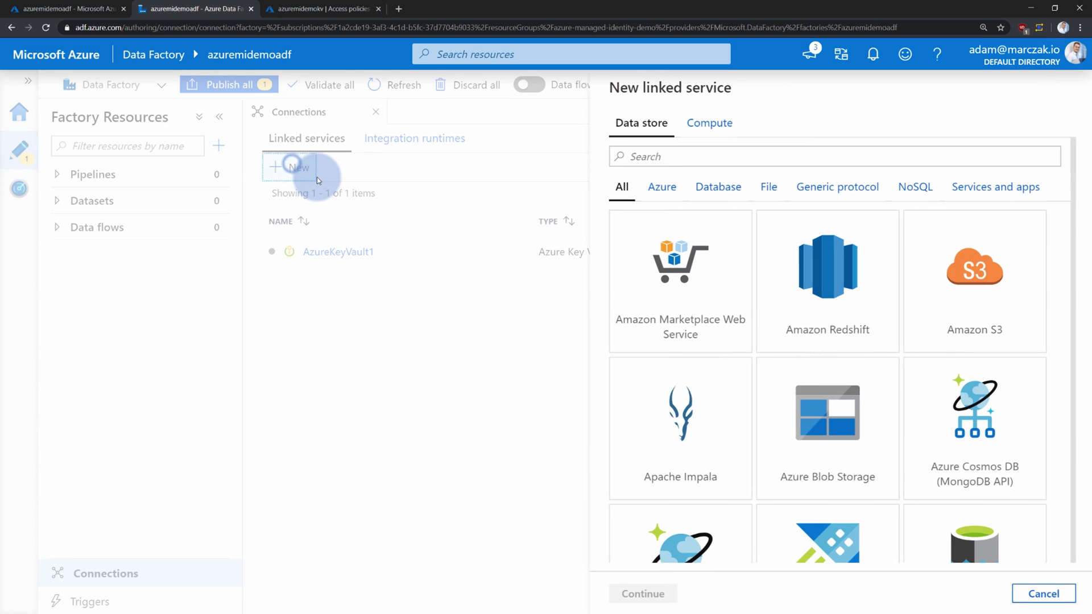
pyautogui.click(817, 409)
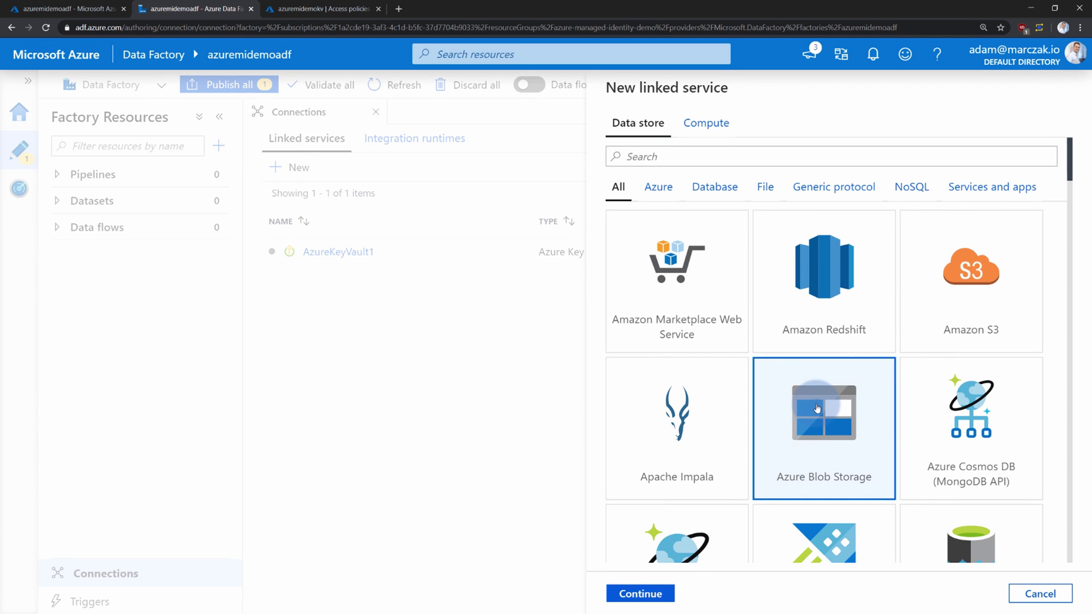
pyautogui.click(656, 597)
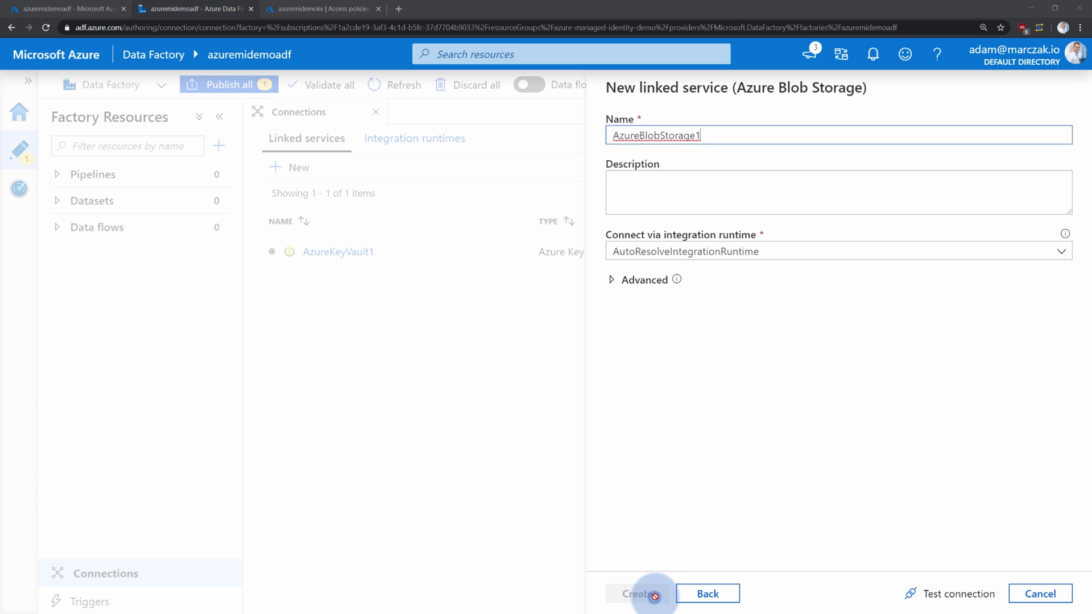
# Set the Blob Storage linked service to authenticate through Azure Key Vault, using the AzureKeyVault1 linked service and the secret name storage.
pyautogui.scroll(-2, 728, 392)
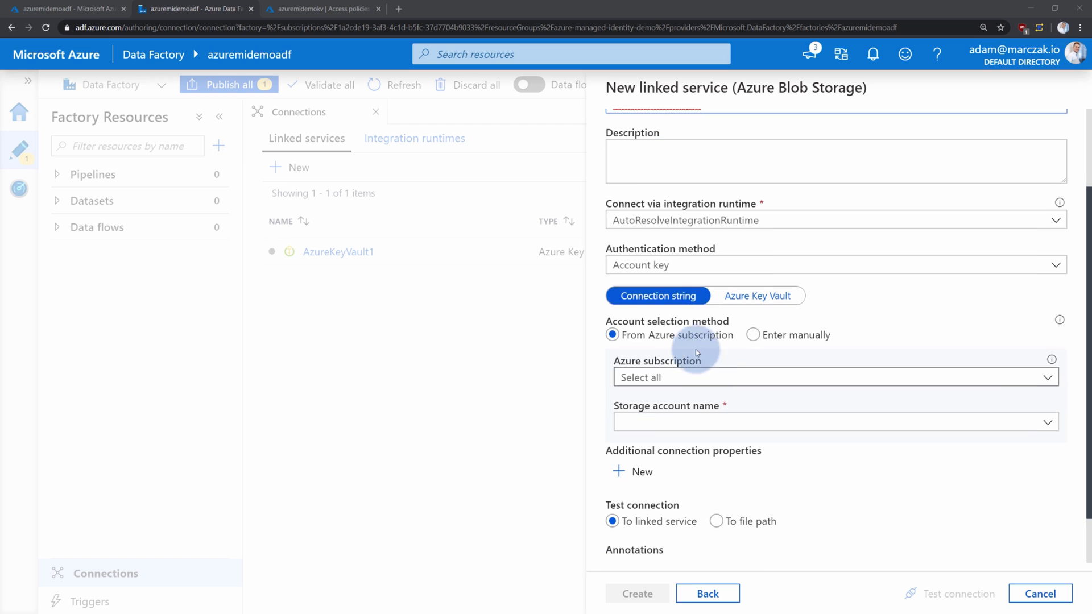
pyautogui.click(767, 298)
pyautogui.click(619, 338)
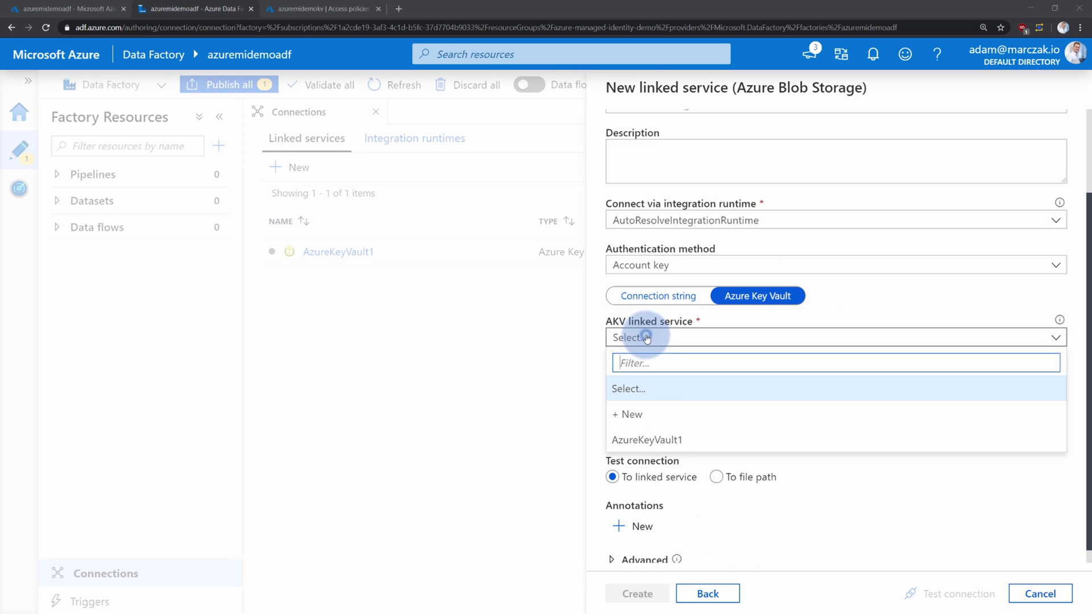
pyautogui.click(682, 439)
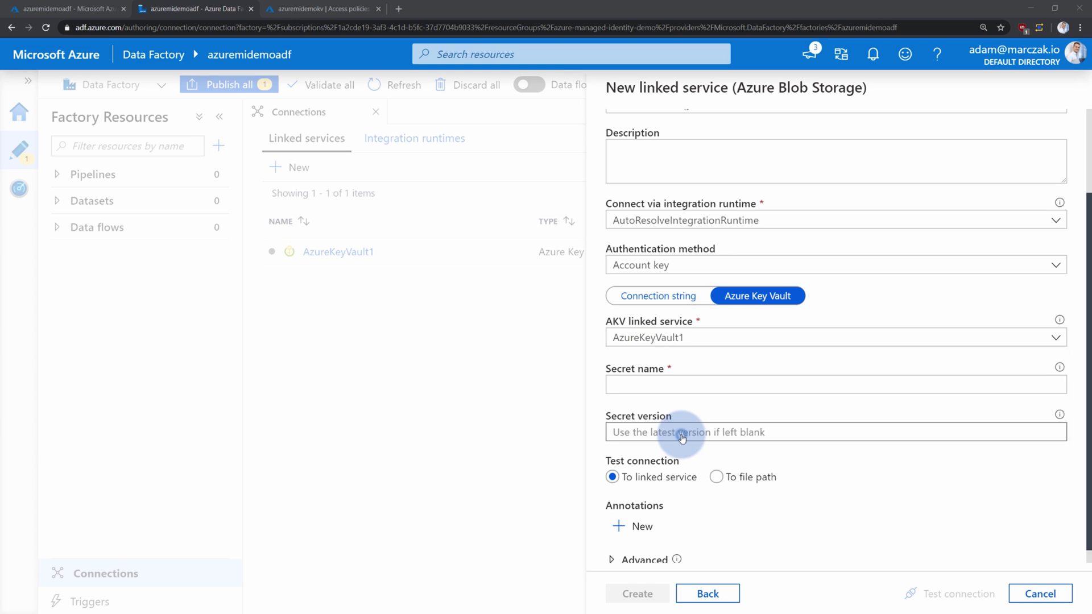
pyautogui.click(690, 410)
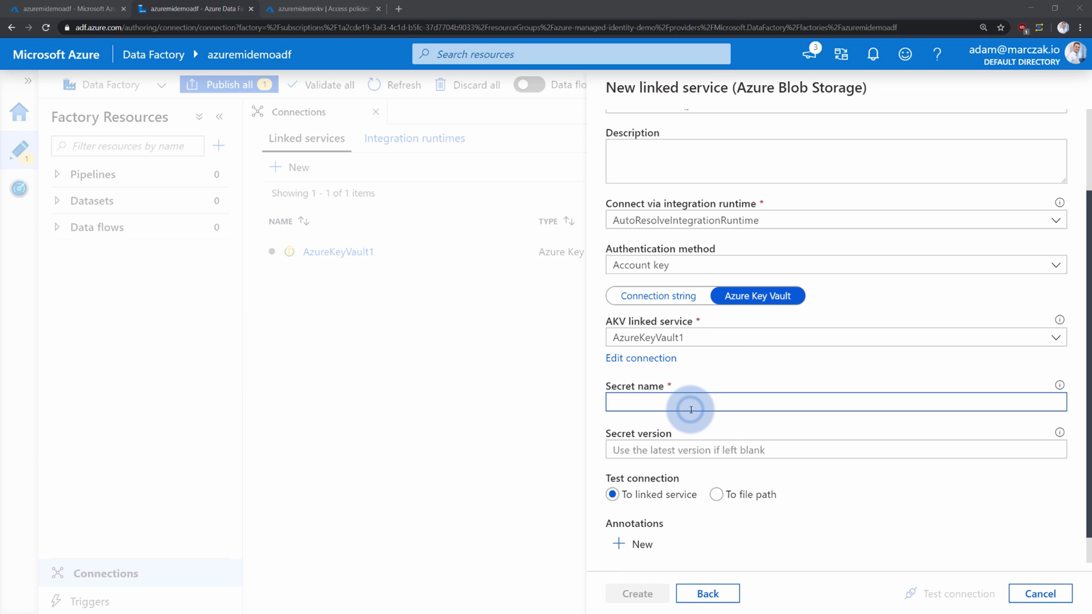
pyautogui.write('st')
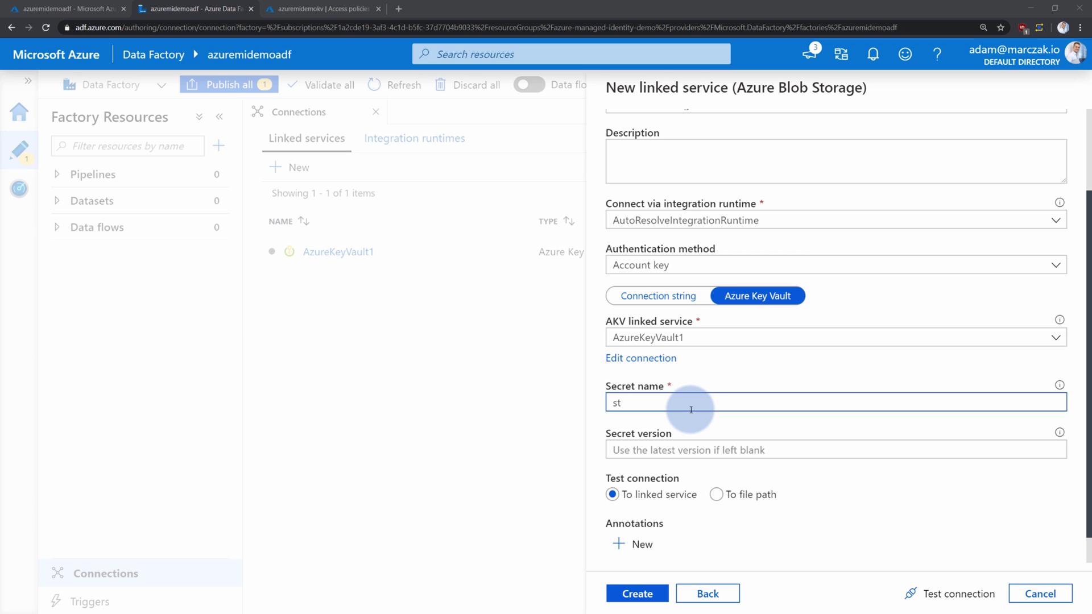
pyautogui.write('orage')
pyautogui.click(766, 421)
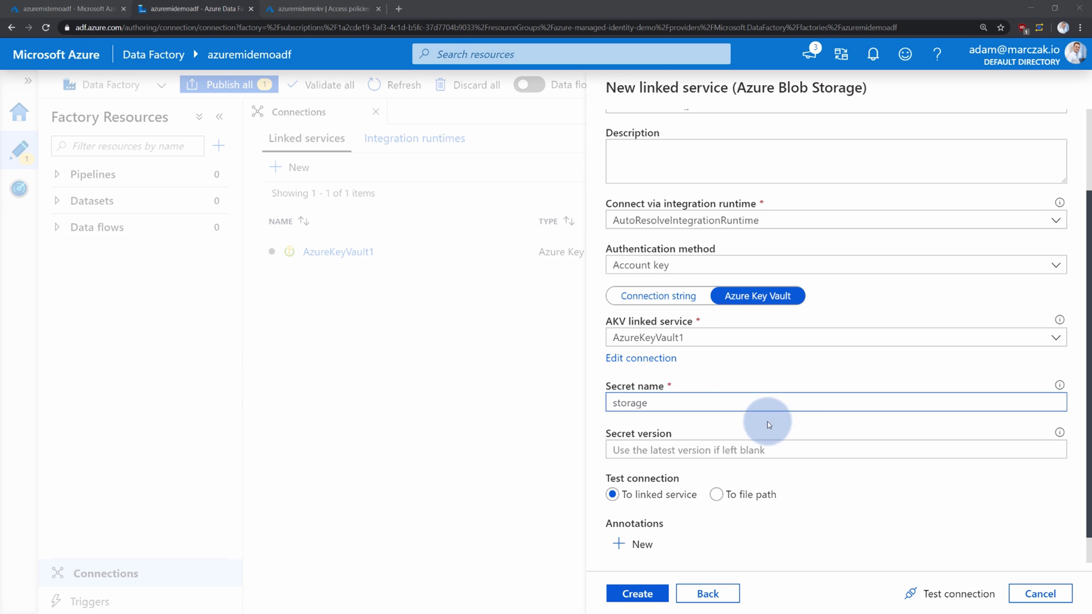
# Leave the secret version blank, and test and create the Azure Blob Storage linked service.
pyautogui.click(692, 445)
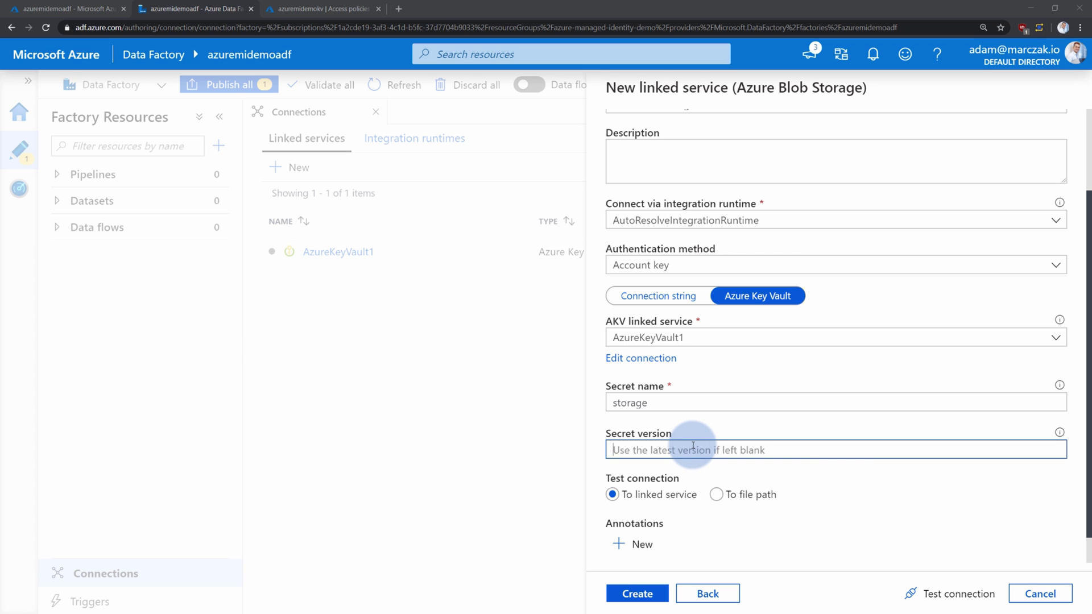
pyautogui.click(803, 488)
pyautogui.click(938, 594)
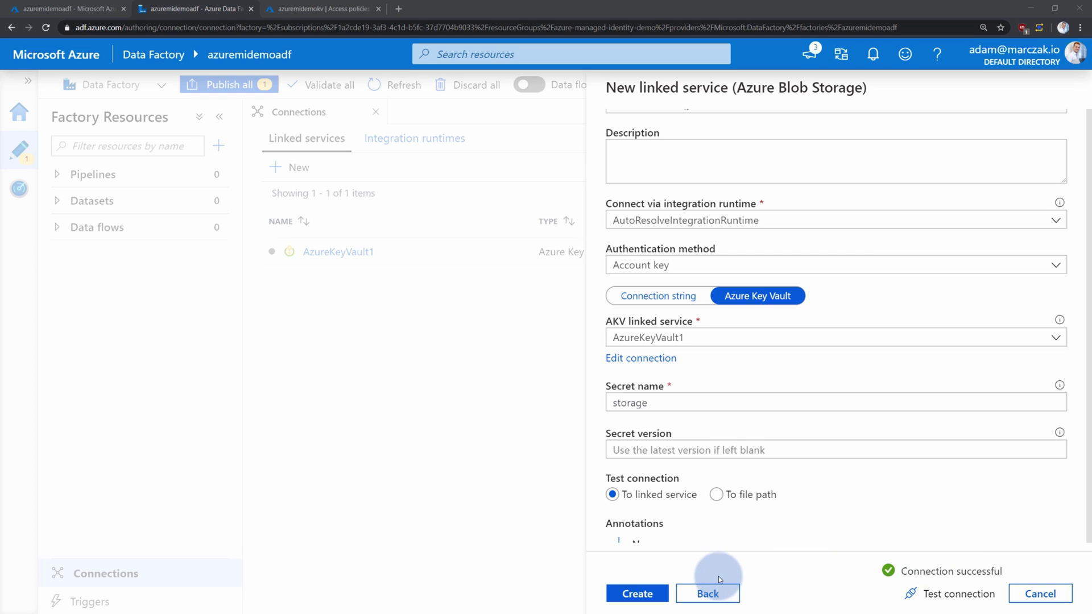
pyautogui.click(638, 593)
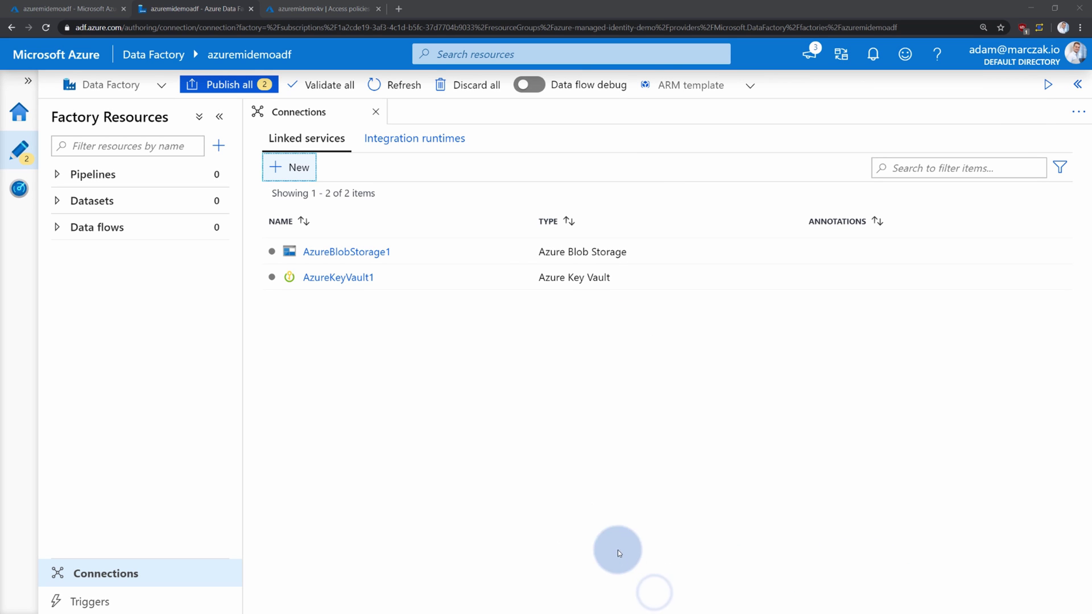
# Start a new dataset on the Azure Blob Storage data store with the DelimitedText format.
pyautogui.click(216, 200)
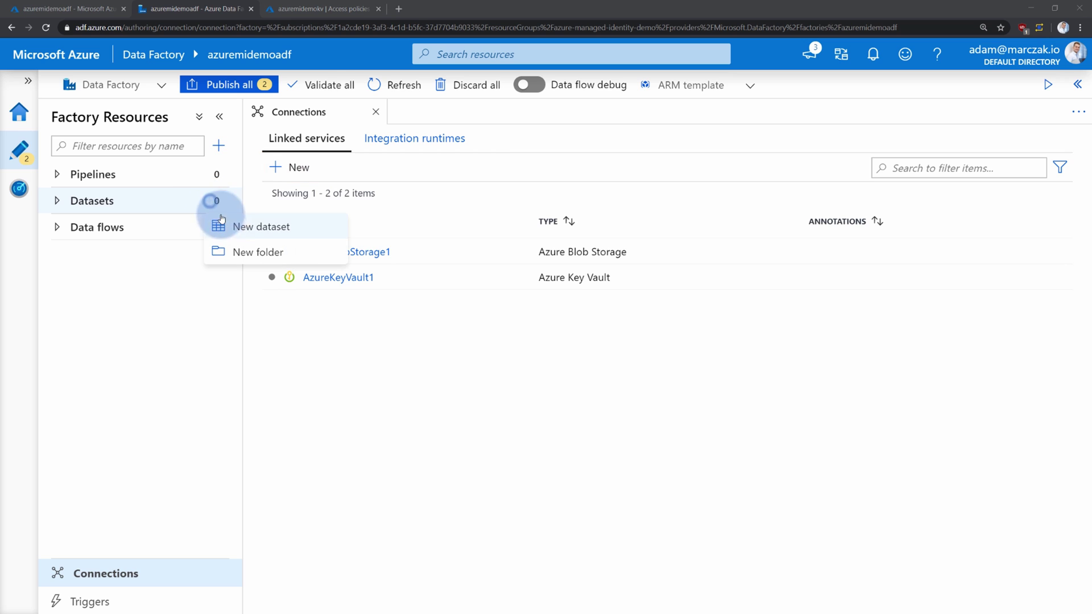
pyautogui.click(235, 225)
pyautogui.click(850, 392)
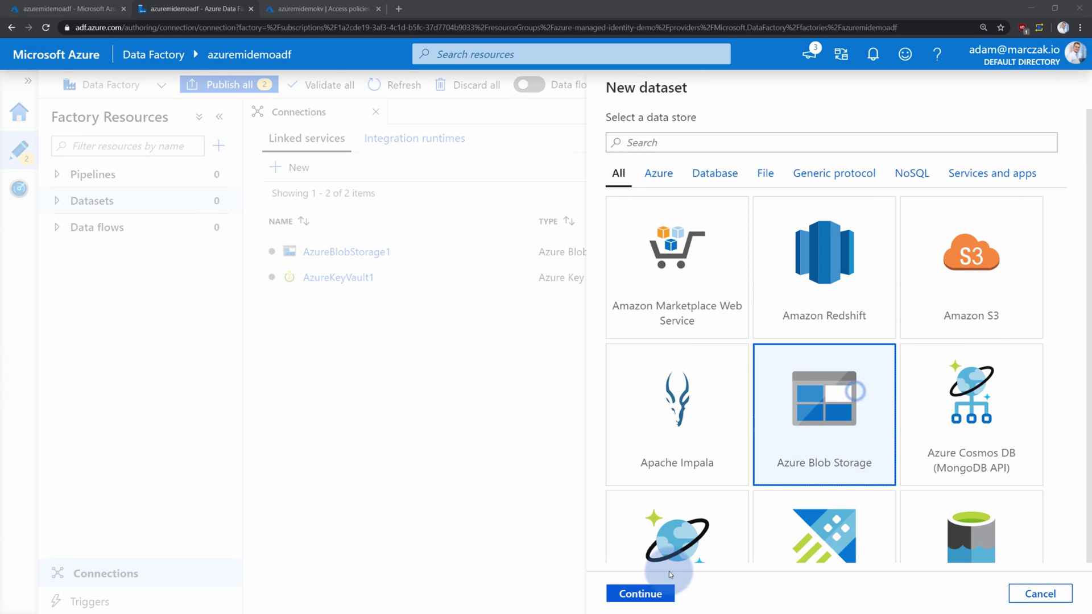
pyautogui.click(646, 593)
pyautogui.click(951, 229)
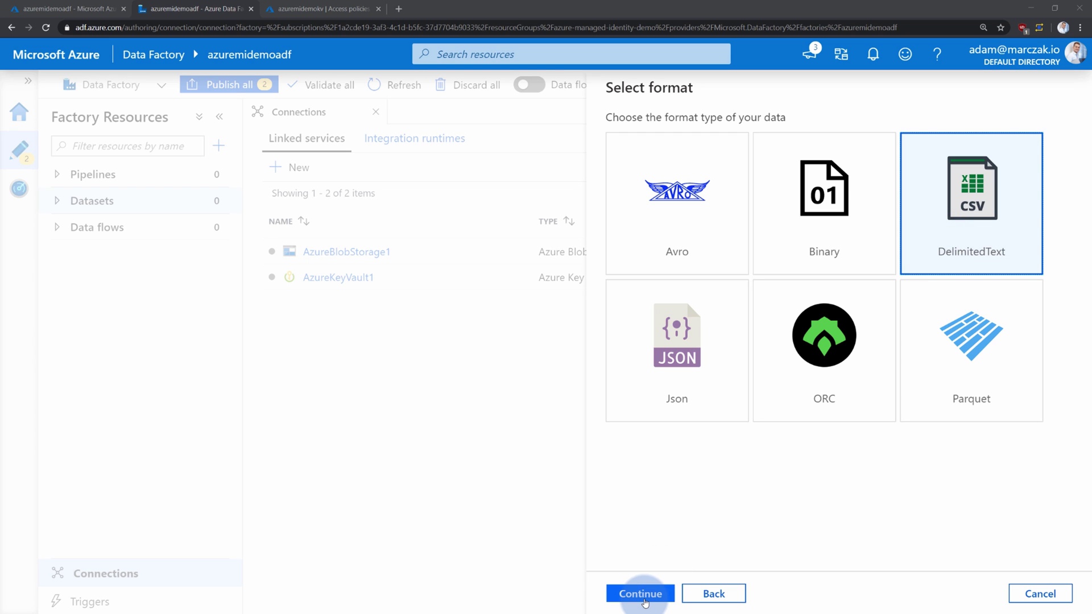
pyautogui.click(644, 597)
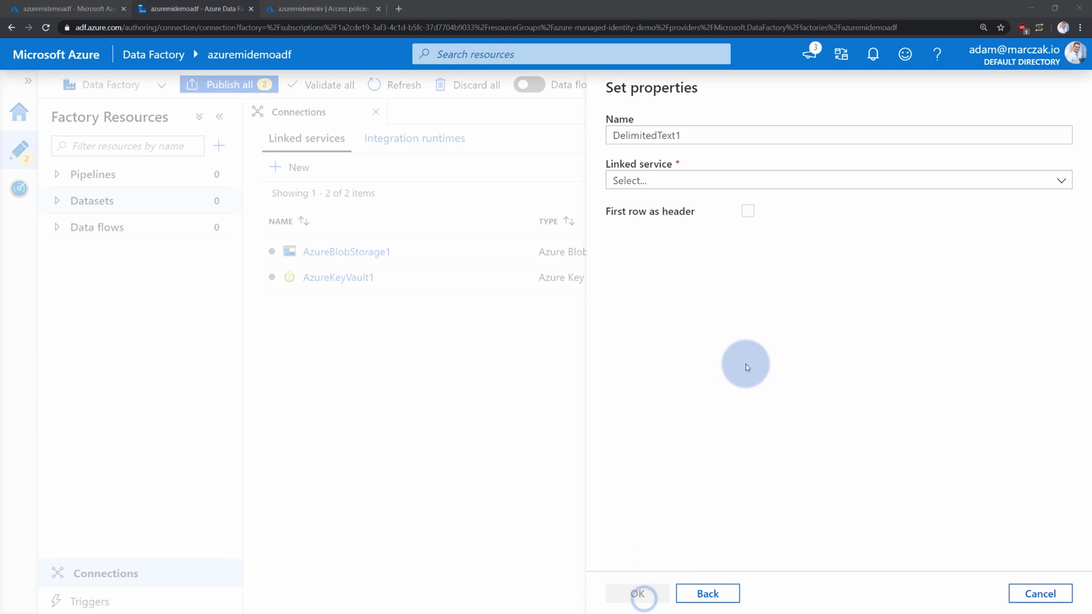
# Create the dataset on the AzureBlobStorage1 linked service with cars.csv from the data container, using the first row as header.
pyautogui.click(748, 180)
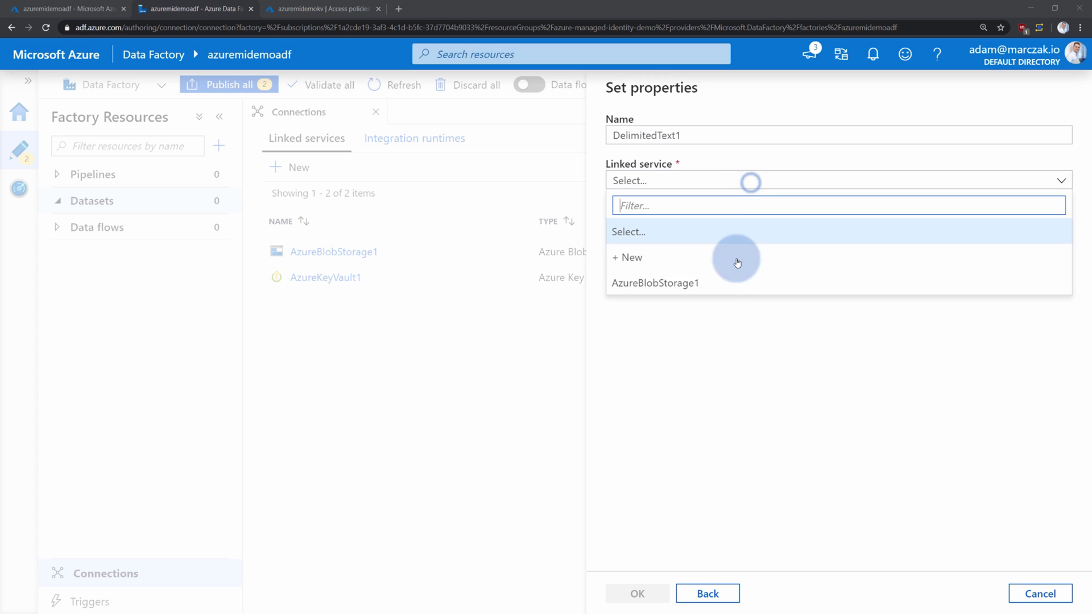
pyautogui.click(728, 282)
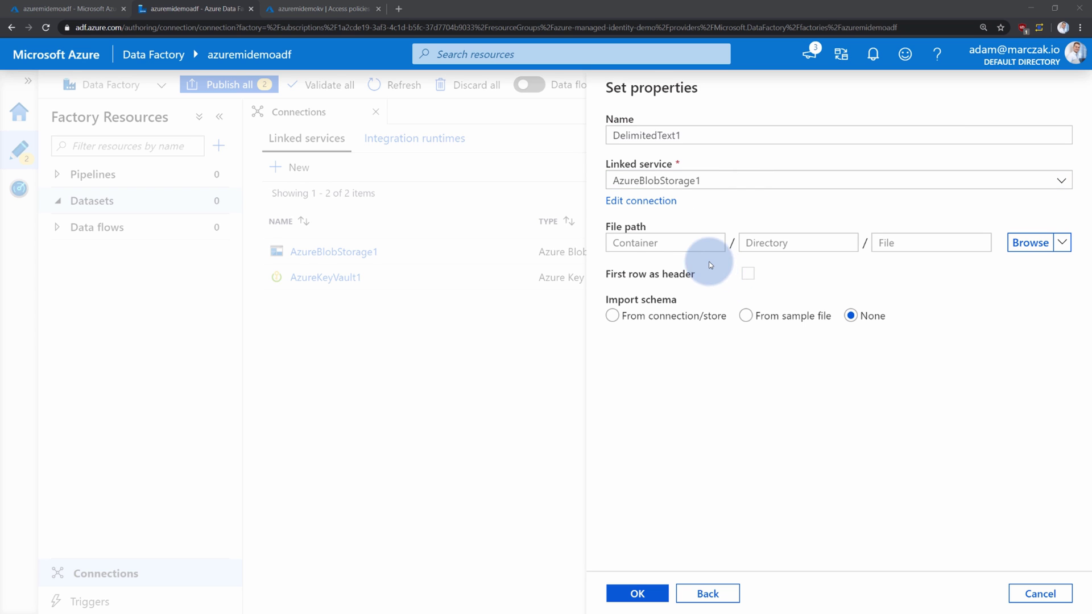
pyautogui.click(1029, 242)
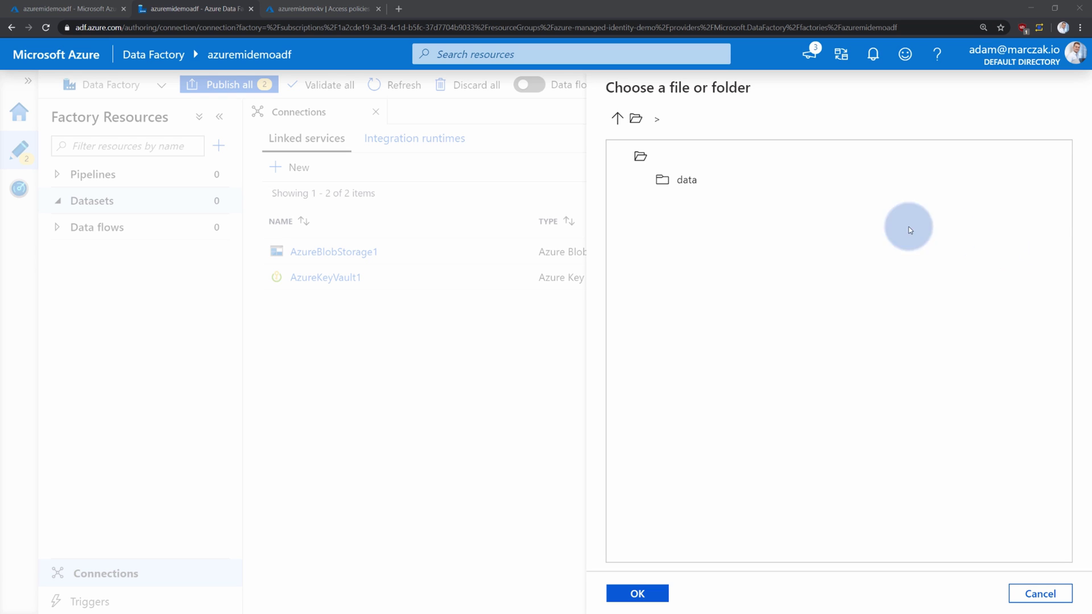
pyautogui.click(694, 182)
pyautogui.doubleClick(694, 182)
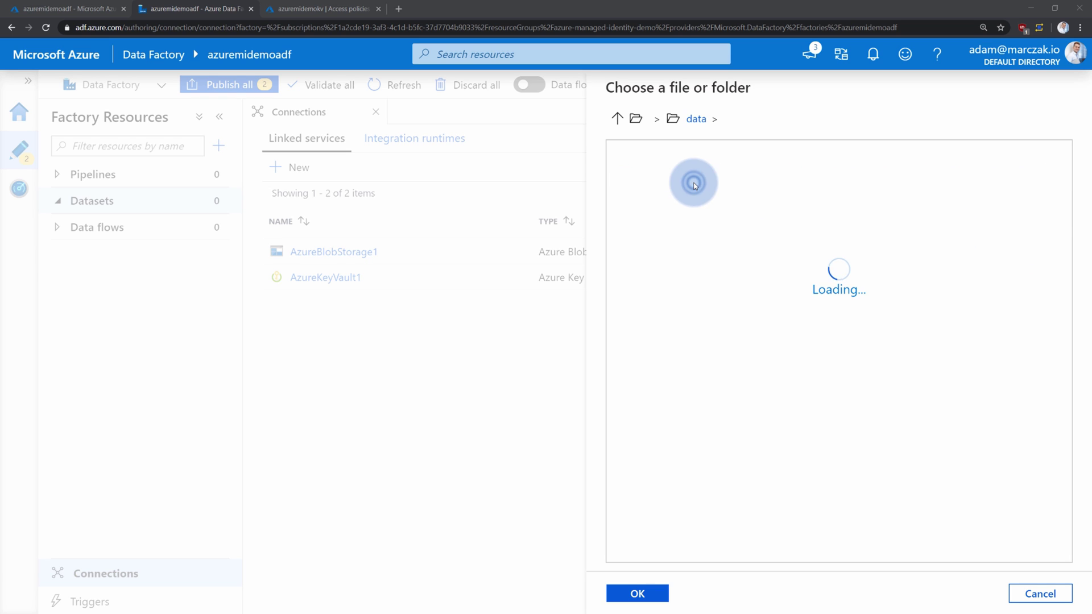
pyautogui.click(701, 183)
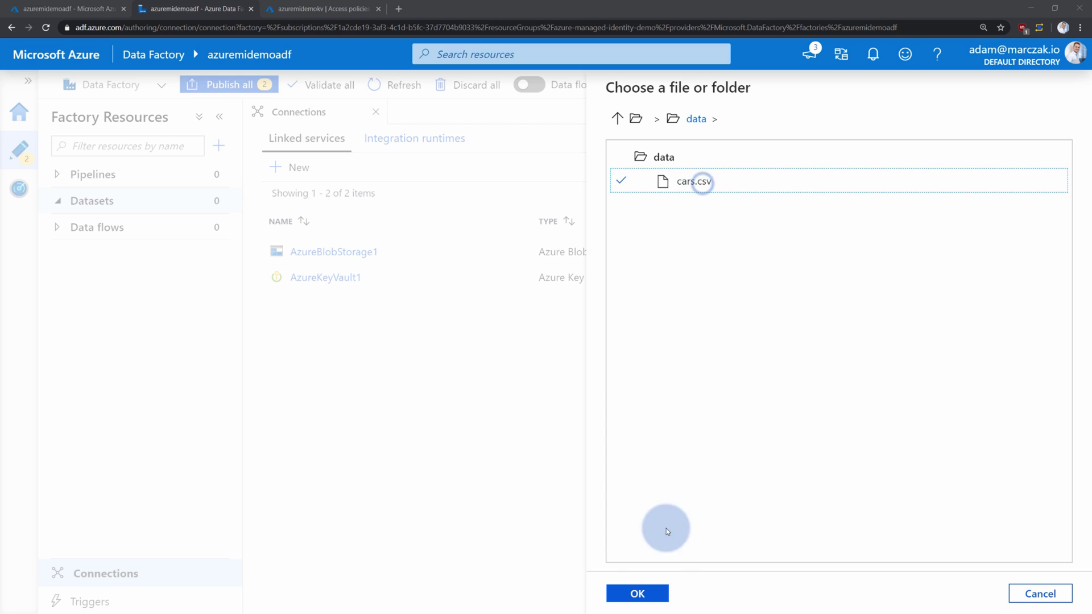
pyautogui.click(640, 593)
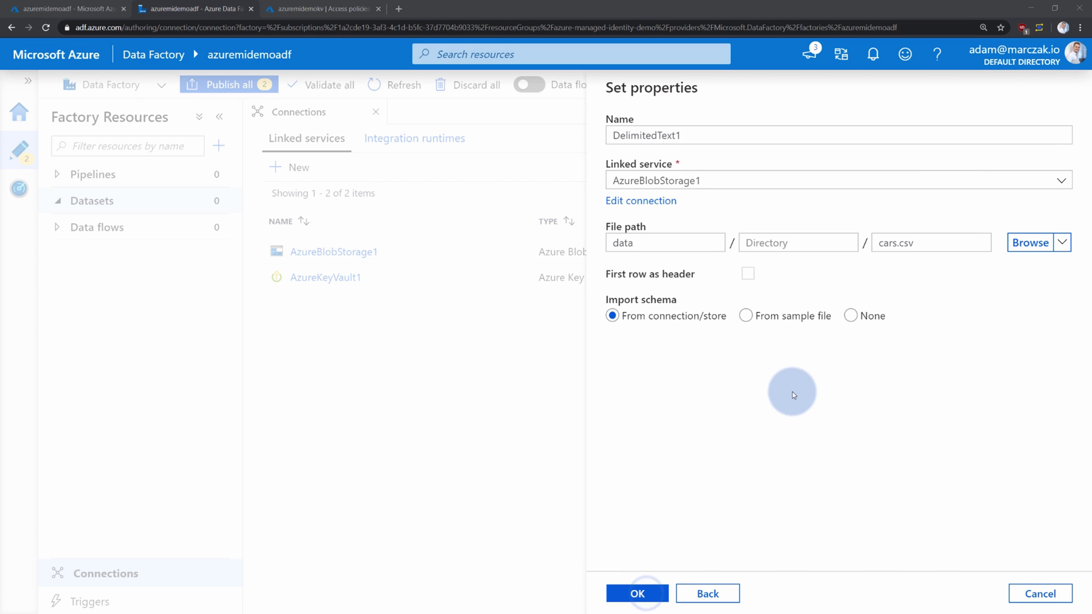
pyautogui.click(748, 274)
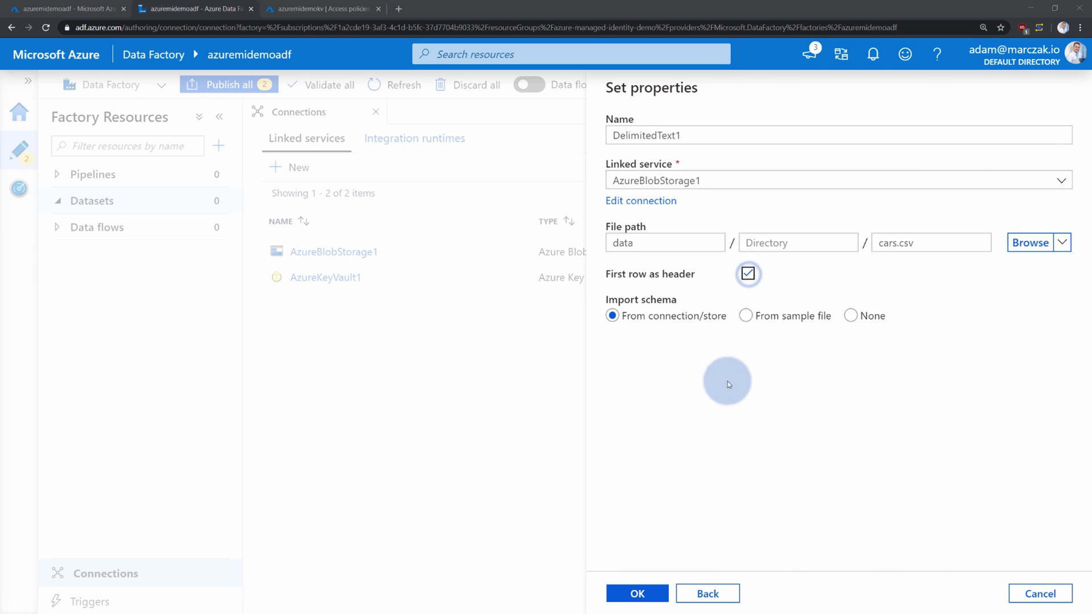
pyautogui.click(658, 590)
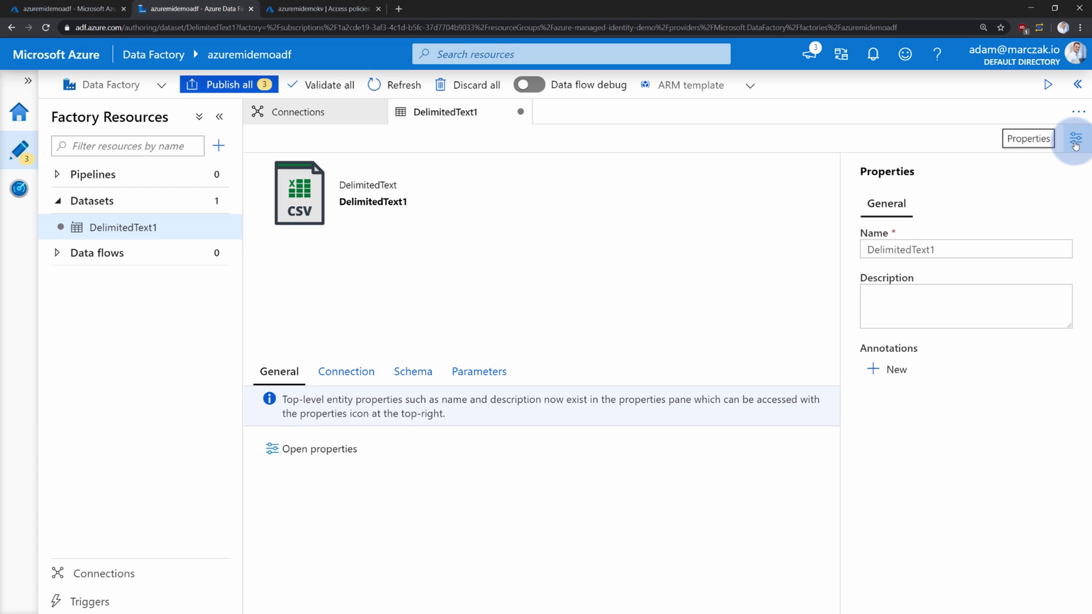
# Hide the dataset's properties pane and preview the cars.csv data from the dataset's connection settings.
pyautogui.click(1075, 139)
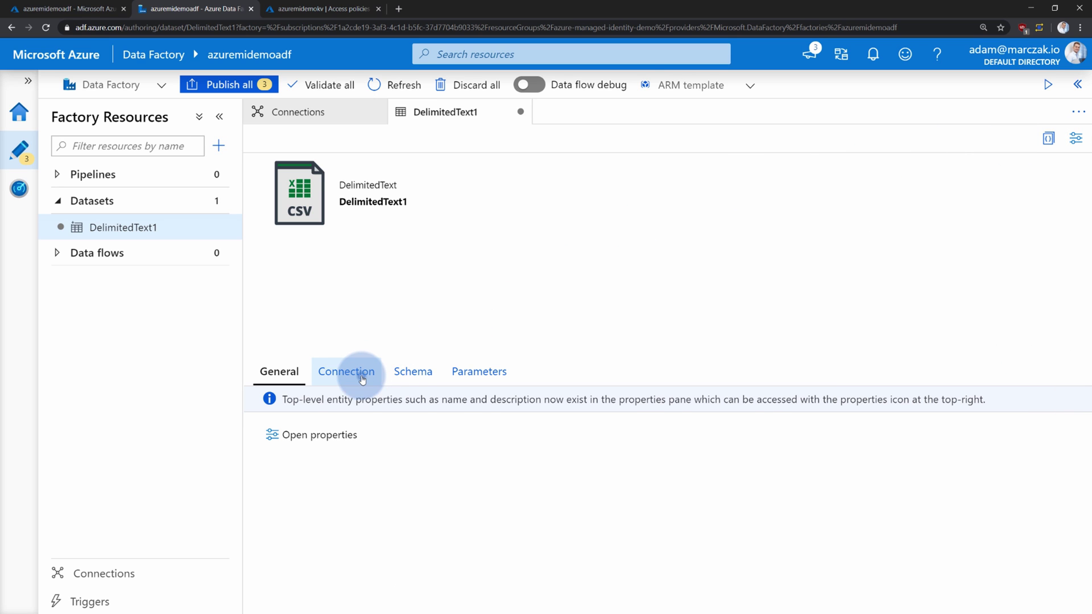
pyautogui.click(361, 378)
pyautogui.click(959, 438)
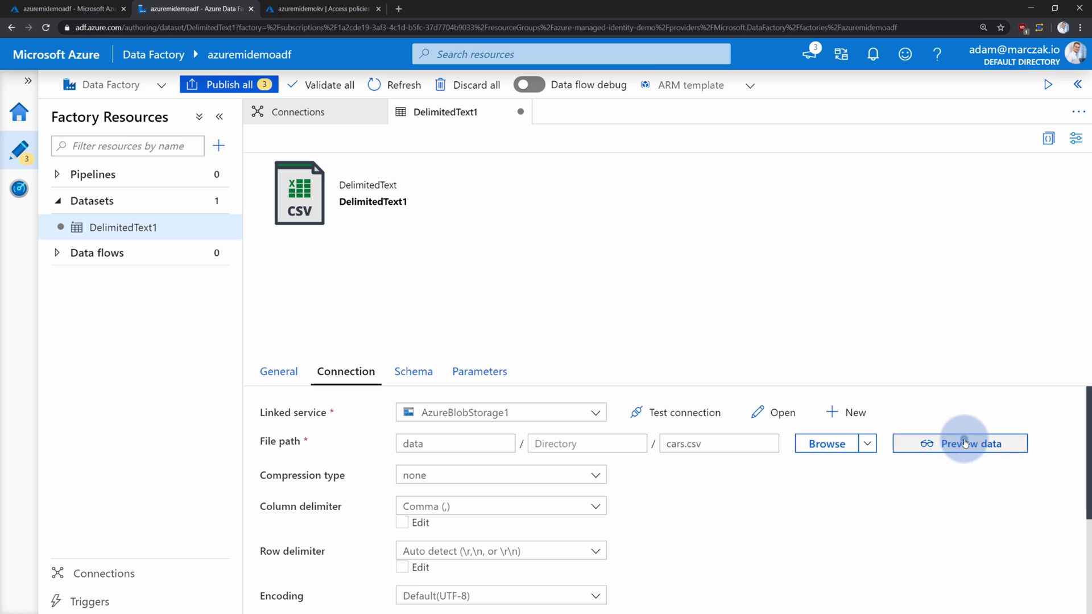
pyautogui.moveTo(782, 199); pyautogui.dragTo(673, 154)
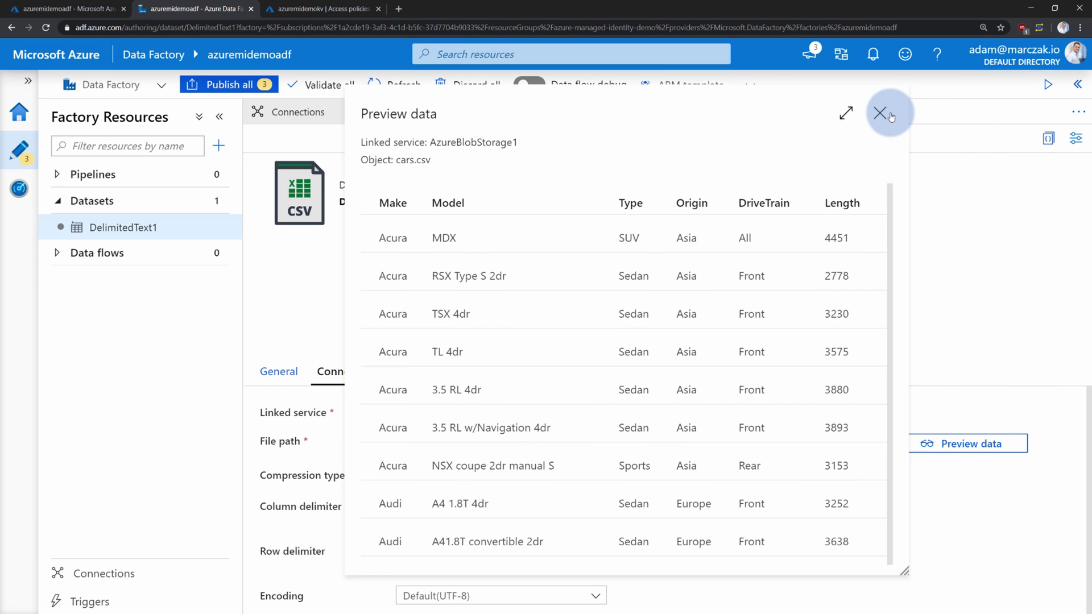
pyautogui.click(881, 113)
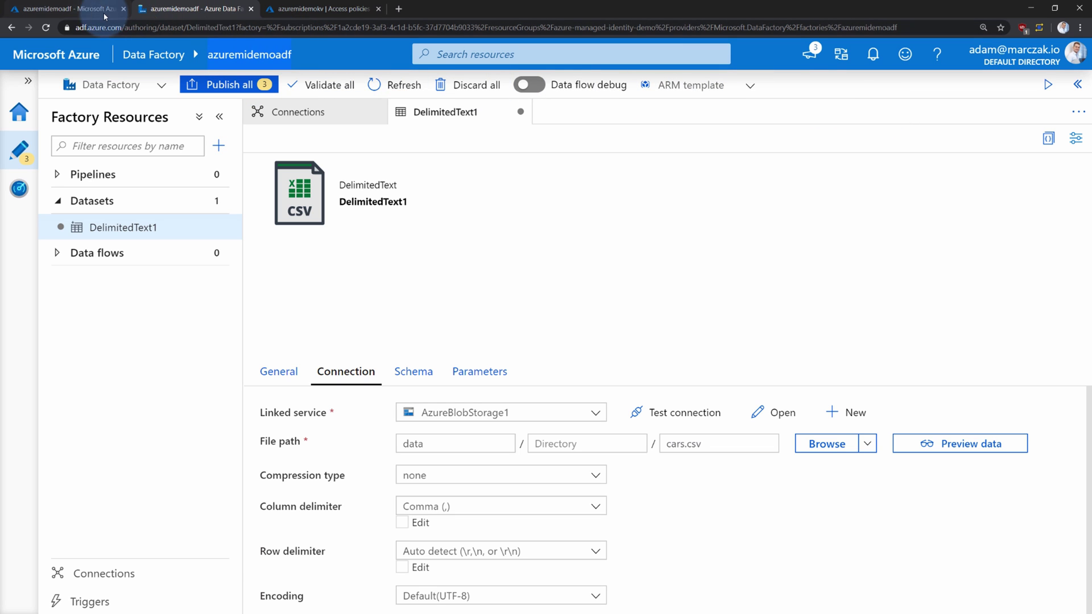
# Start a new role assignment in the access control (IAM) of the azuremidemostore storage account in the Azure portal.
pyautogui.click(310, 10)
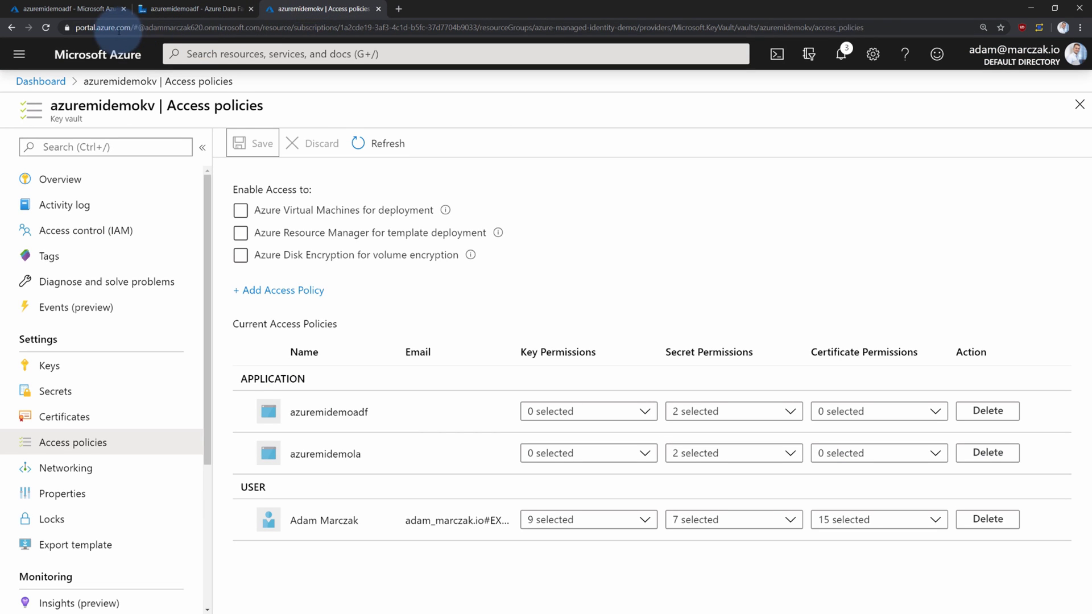
pyautogui.click(98, 57)
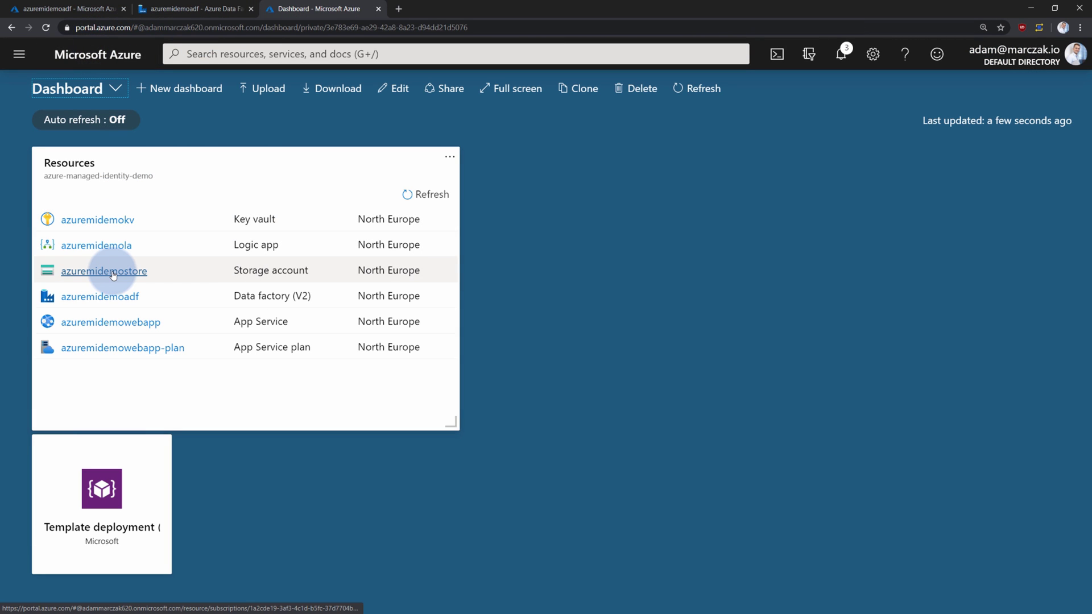
pyautogui.click(113, 275)
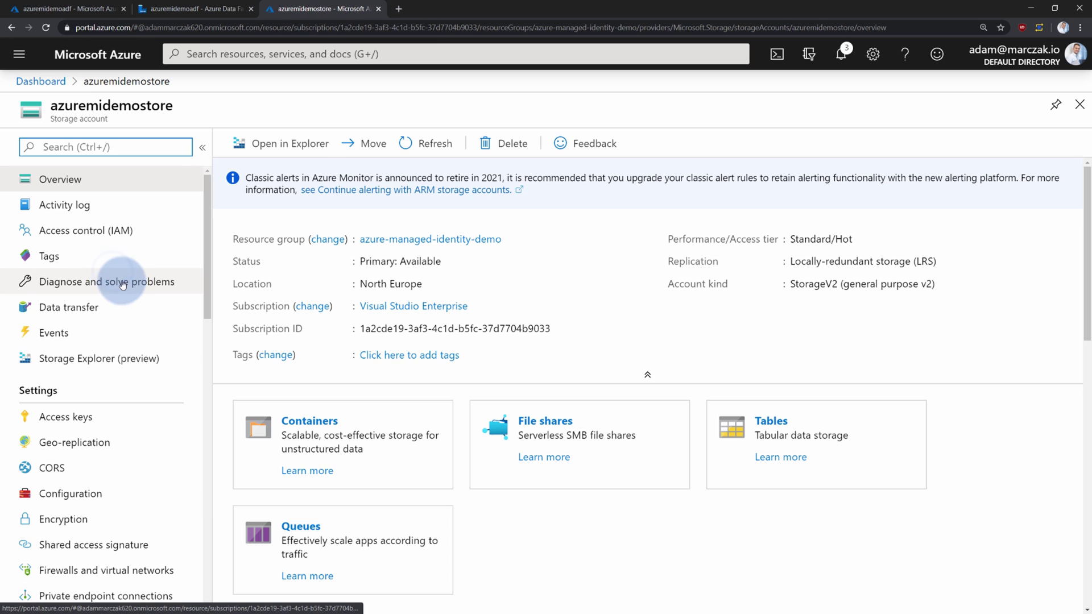
pyautogui.click(105, 236)
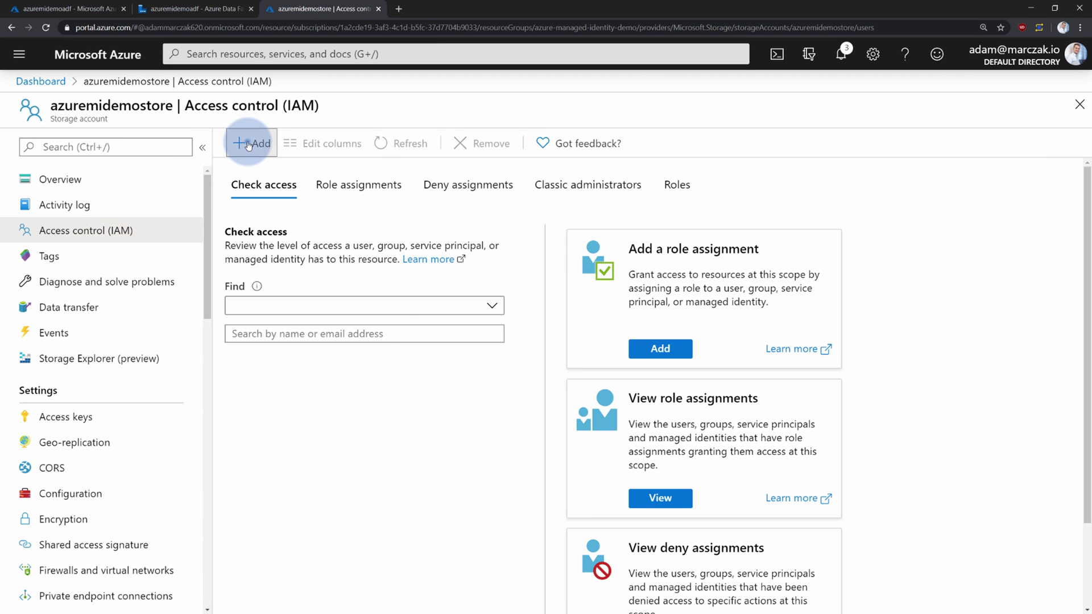
pyautogui.click(249, 144)
pyautogui.click(272, 171)
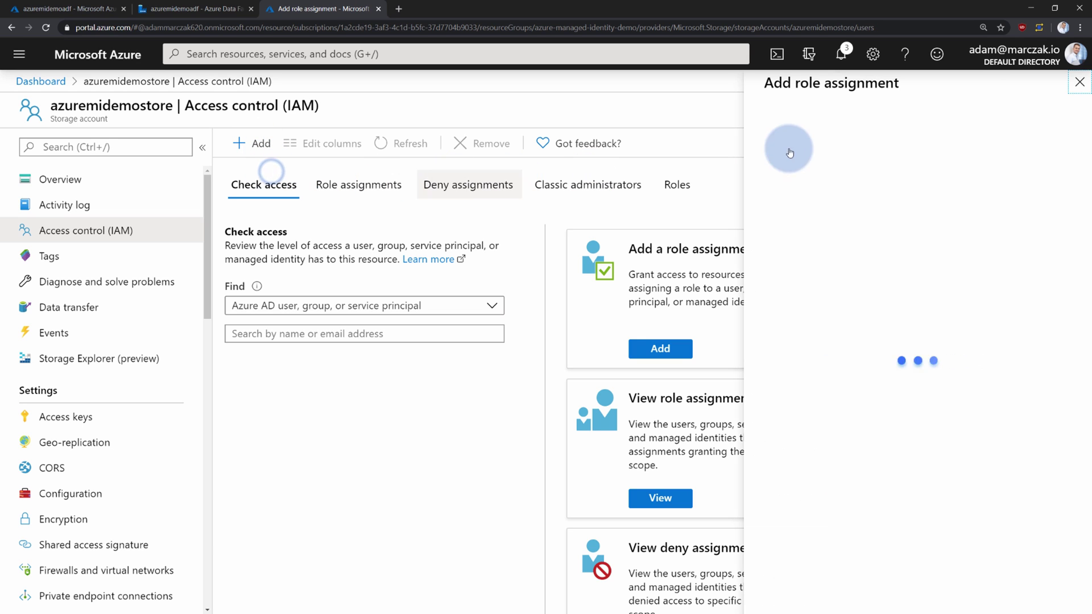
# Assign the Storage Blob Data Reader role on azuremidemostore to azuremidemoadf and save the role assignment.
pyautogui.click(941, 139)
pyautogui.click(953, 159)
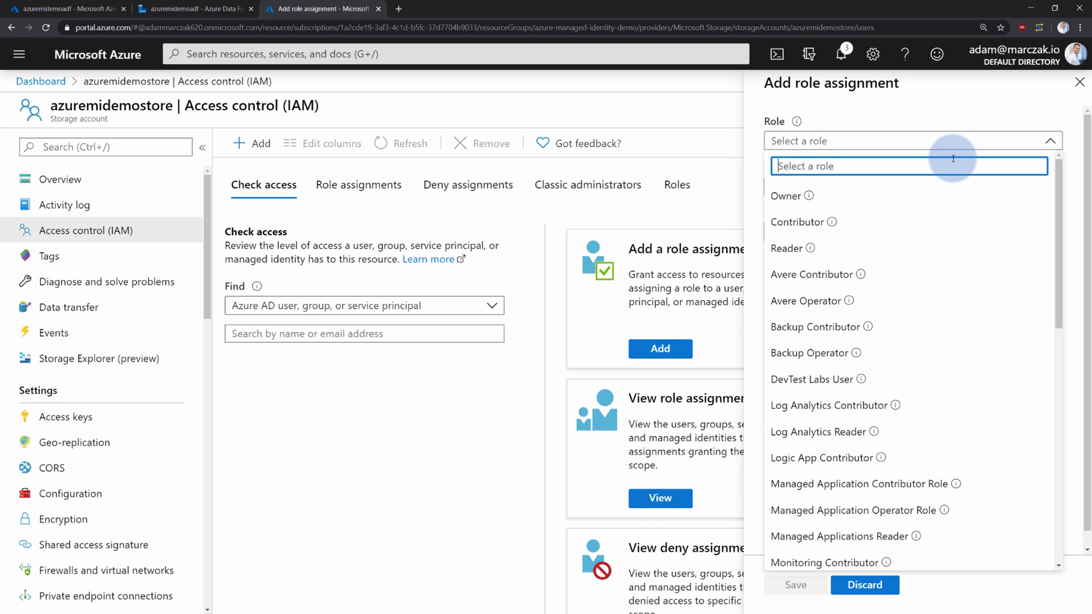
pyautogui.scroll(-5, 926, 327)
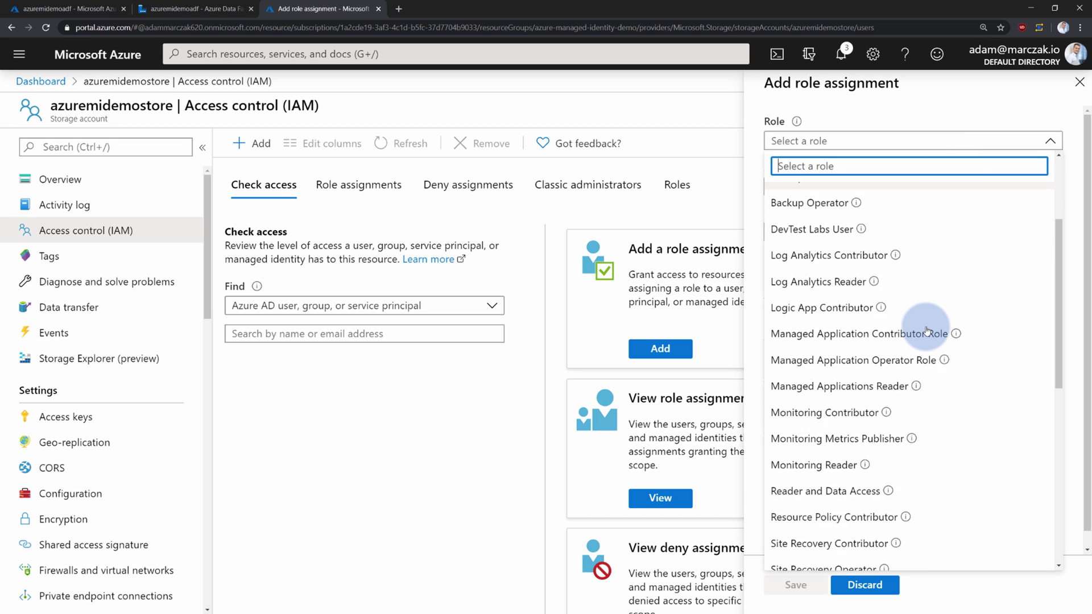
pyautogui.scroll(-5, 923, 364)
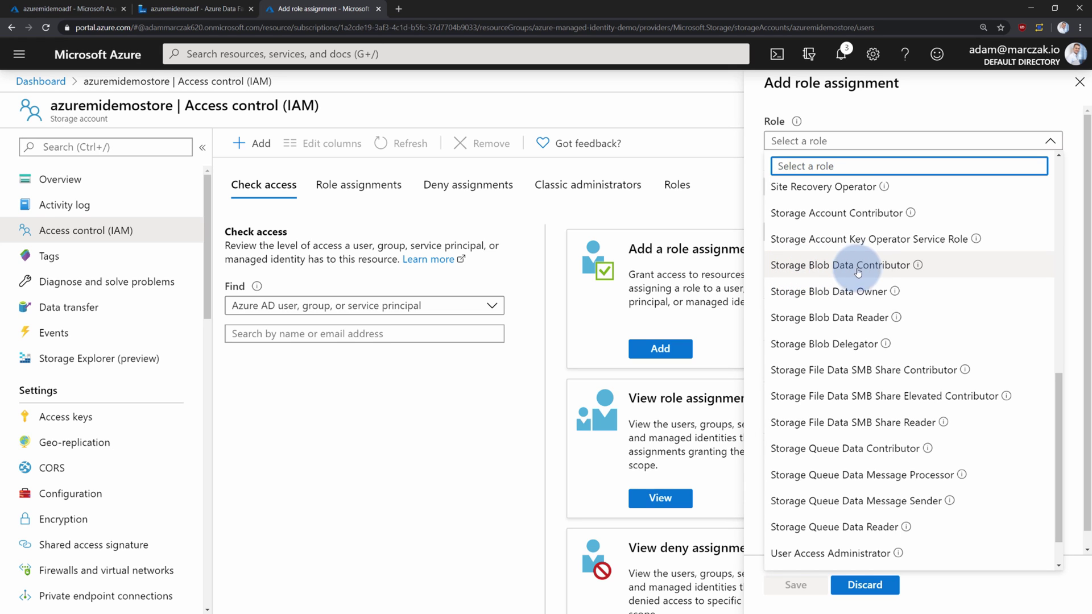
pyautogui.click(876, 315)
pyautogui.click(836, 233)
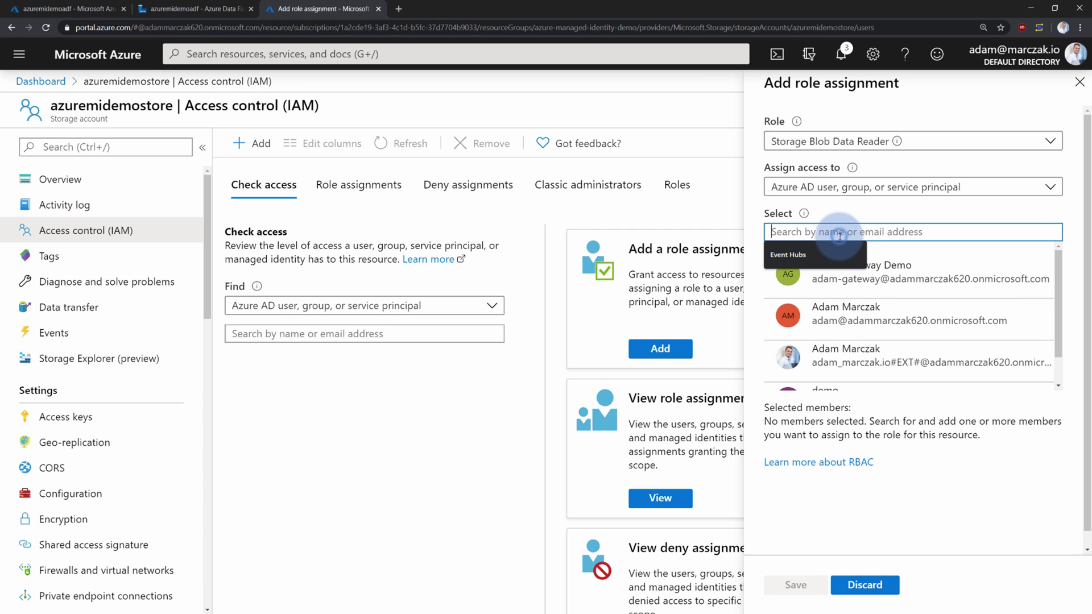
pyautogui.write('azuremidemoadf')
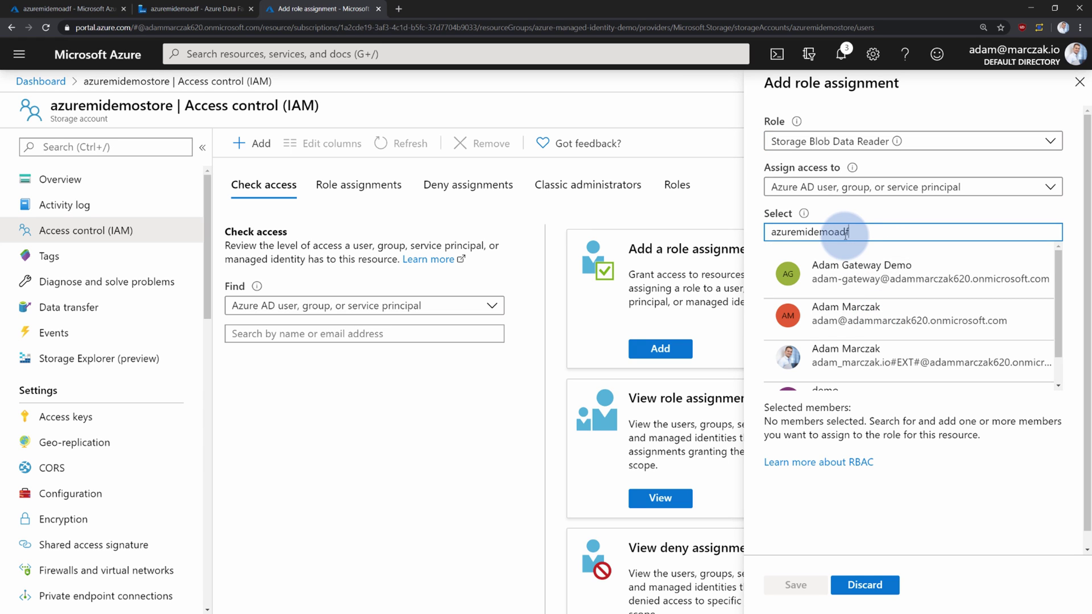
pyautogui.click(844, 276)
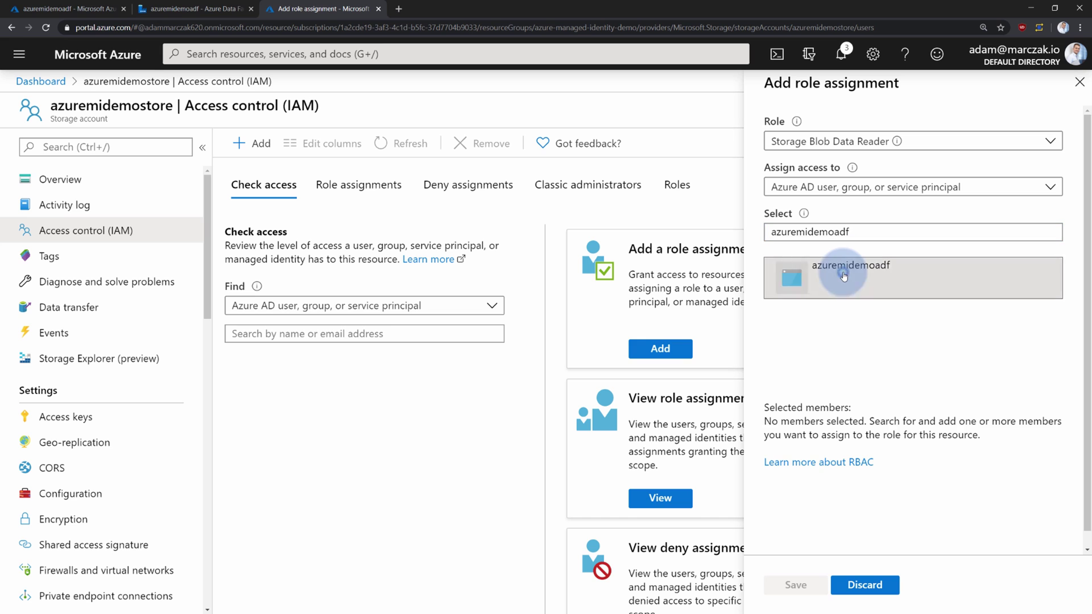
pyautogui.click(796, 584)
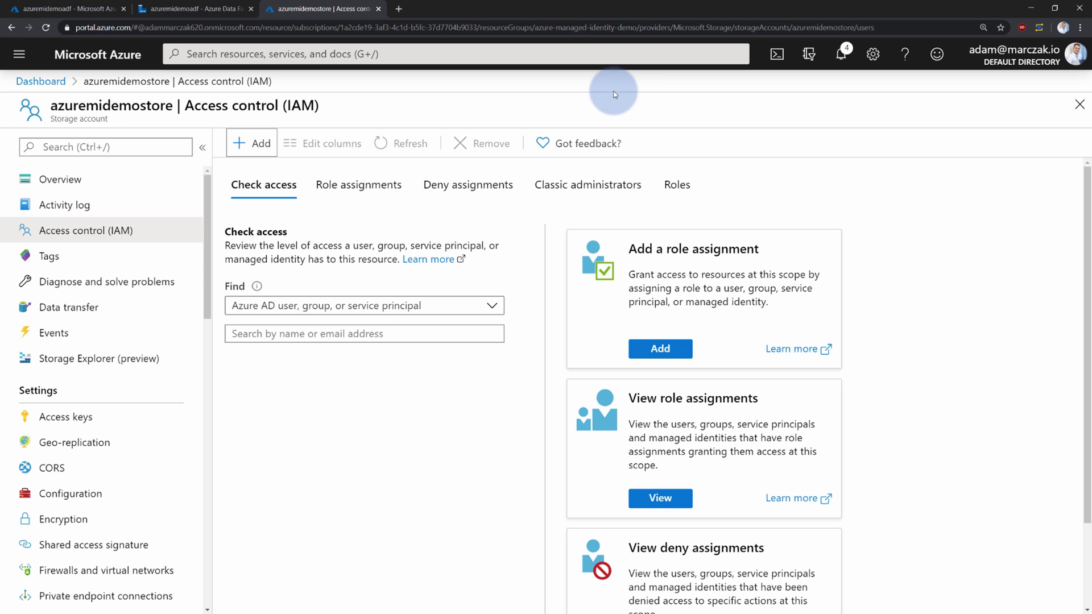
# In Data Factory, set the AzureBlobStorage1 linked service to Managed Identity authentication with the Visual Studio Enterprise subscription and azuremidemostore account.
pyautogui.click(174, 17)
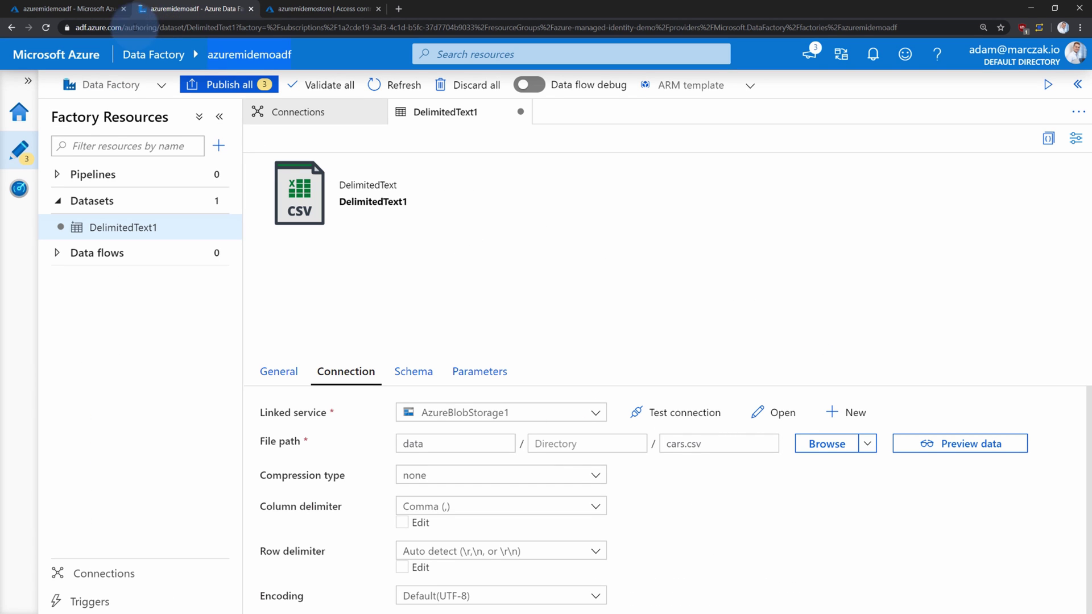
pyautogui.click(112, 574)
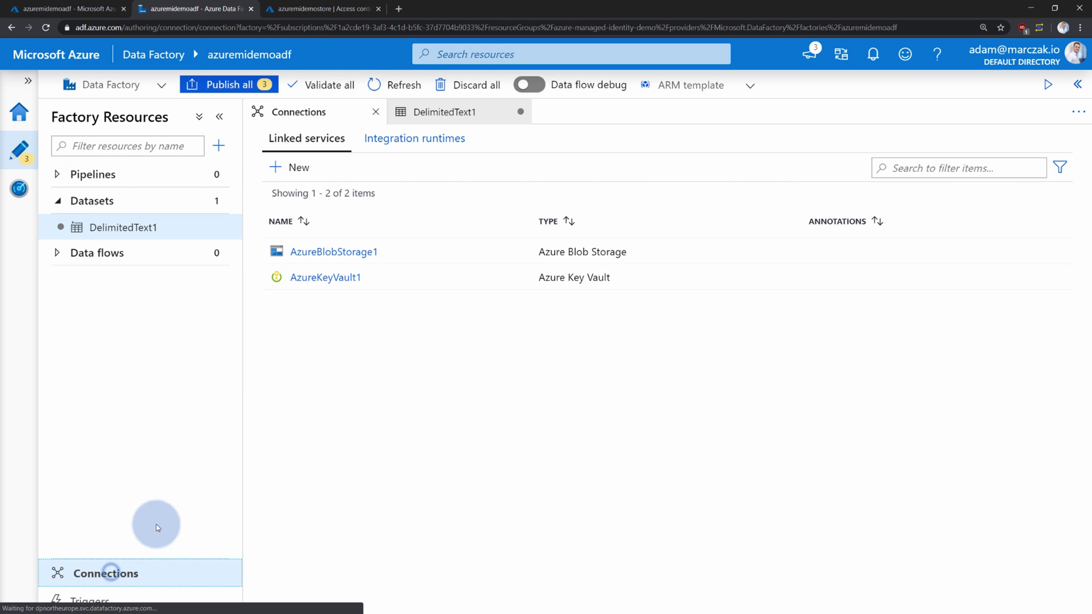
pyautogui.click(335, 252)
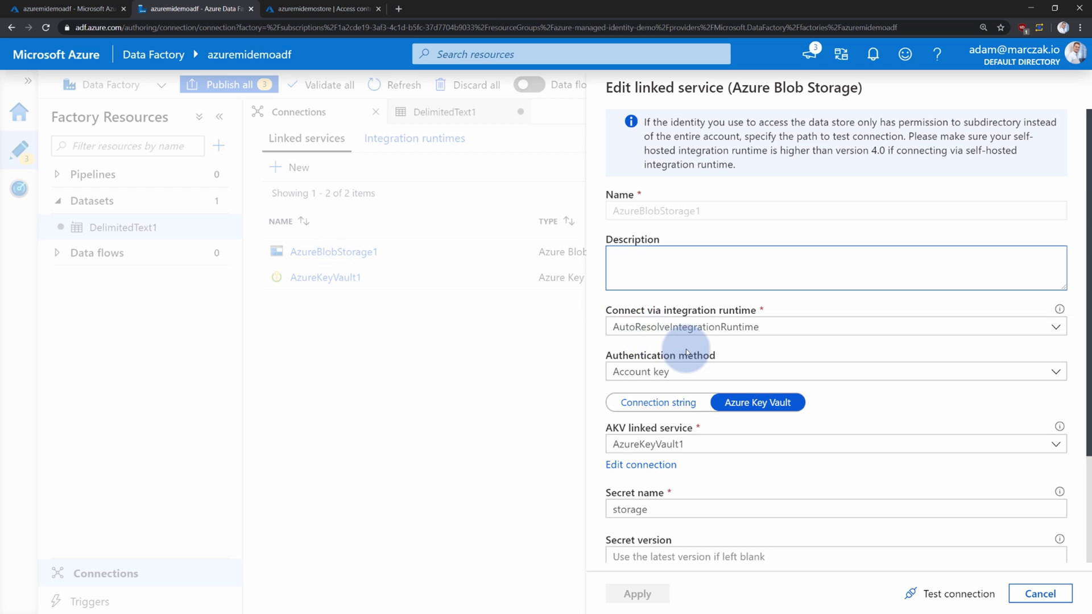
pyautogui.scroll(-2, 654, 285)
pyautogui.click(654, 265)
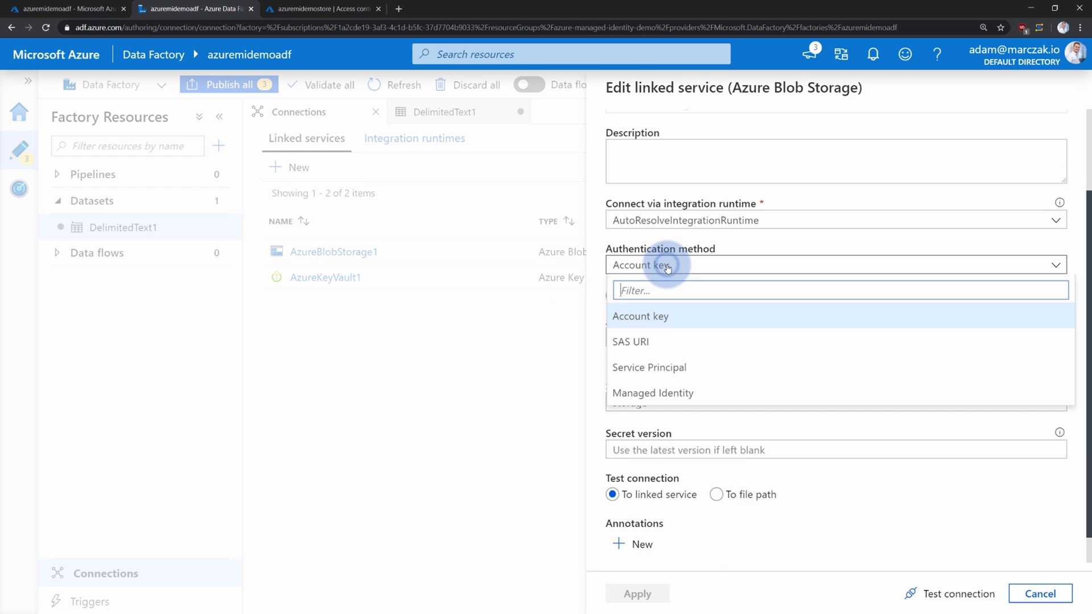
pyautogui.click(668, 392)
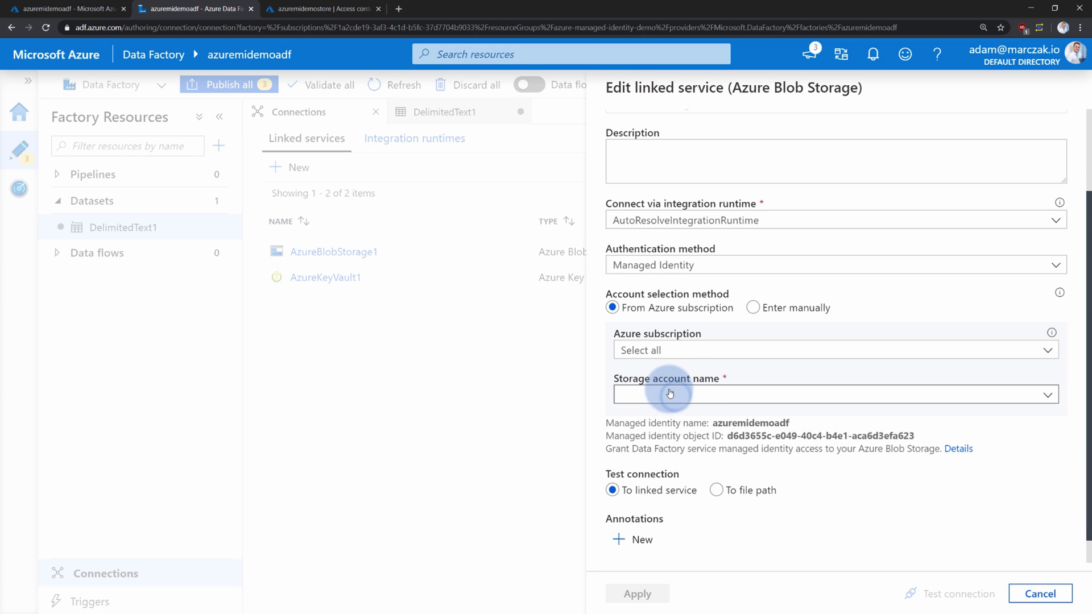
pyautogui.click(680, 350)
pyautogui.click(692, 393)
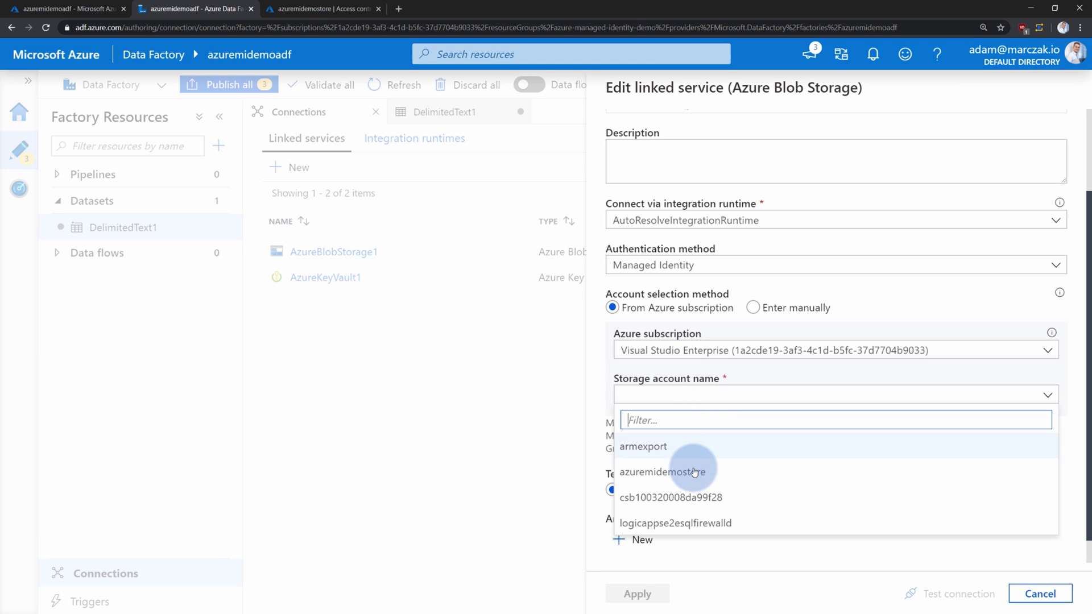
pyautogui.click(695, 474)
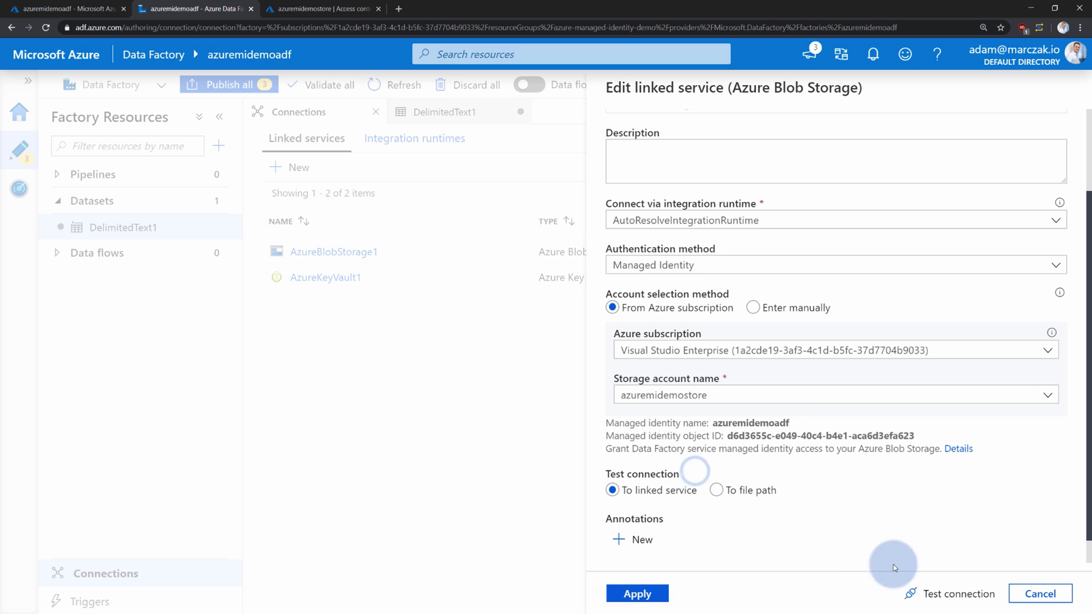
# Test the linked service connection, check the error details, retest it, and apply the linked service changes.
pyautogui.click(931, 586)
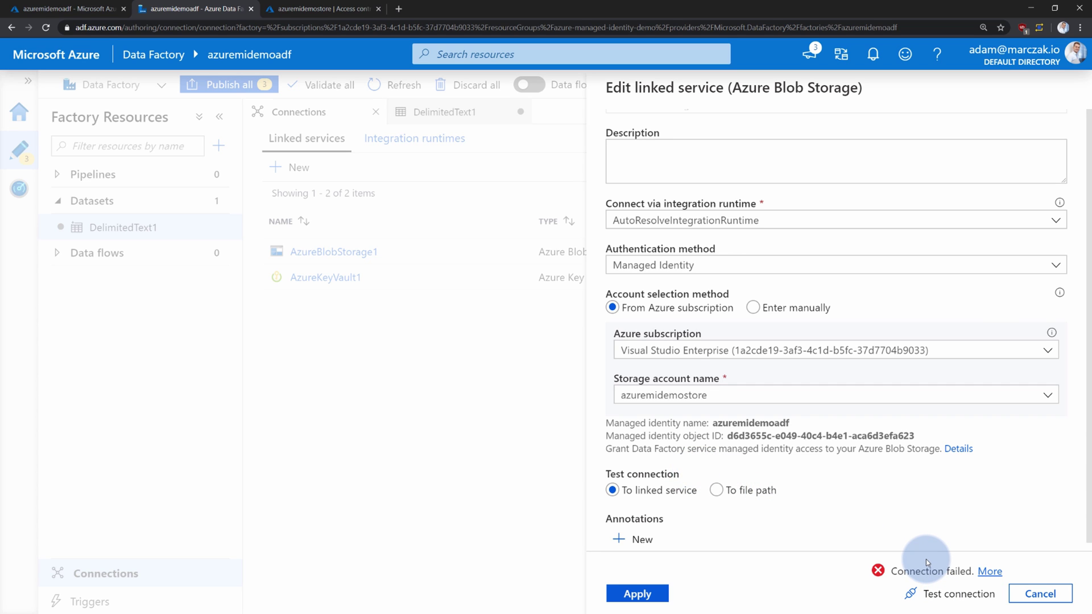
pyautogui.click(988, 573)
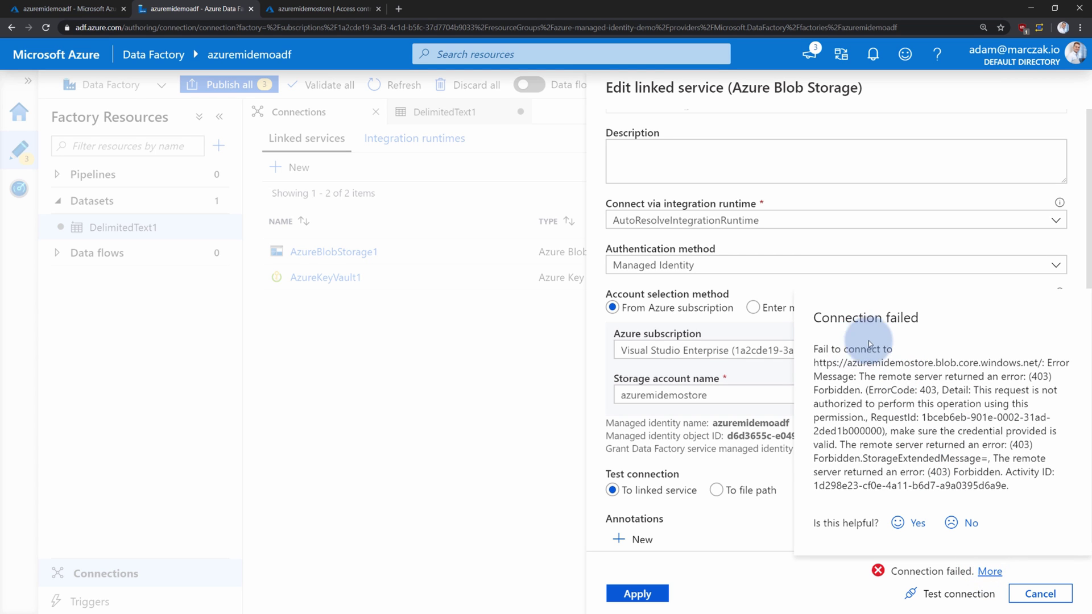
pyautogui.click(955, 593)
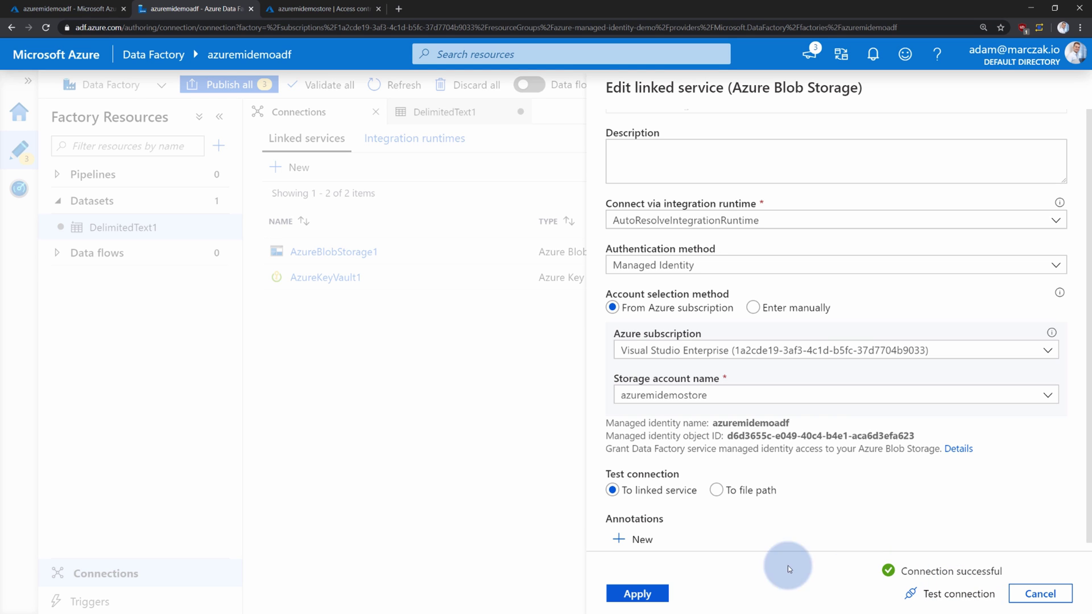
pyautogui.click(636, 593)
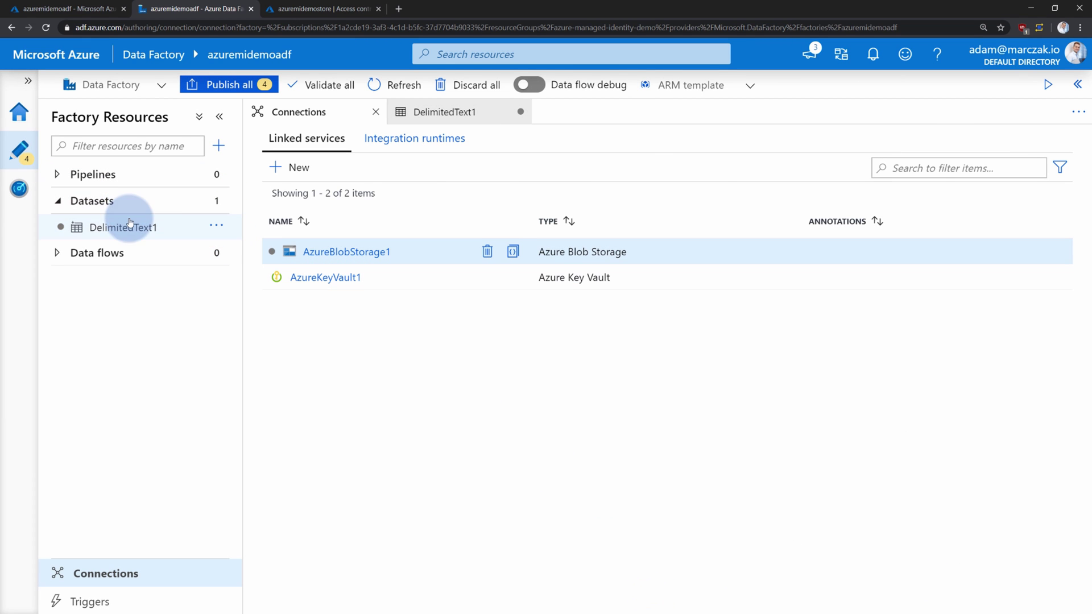
# Preview the cars.csv data from the DelimitedText1 dataset, and close the Data Factory authoring page without publishing.
pyautogui.click(151, 228)
pyautogui.click(974, 443)
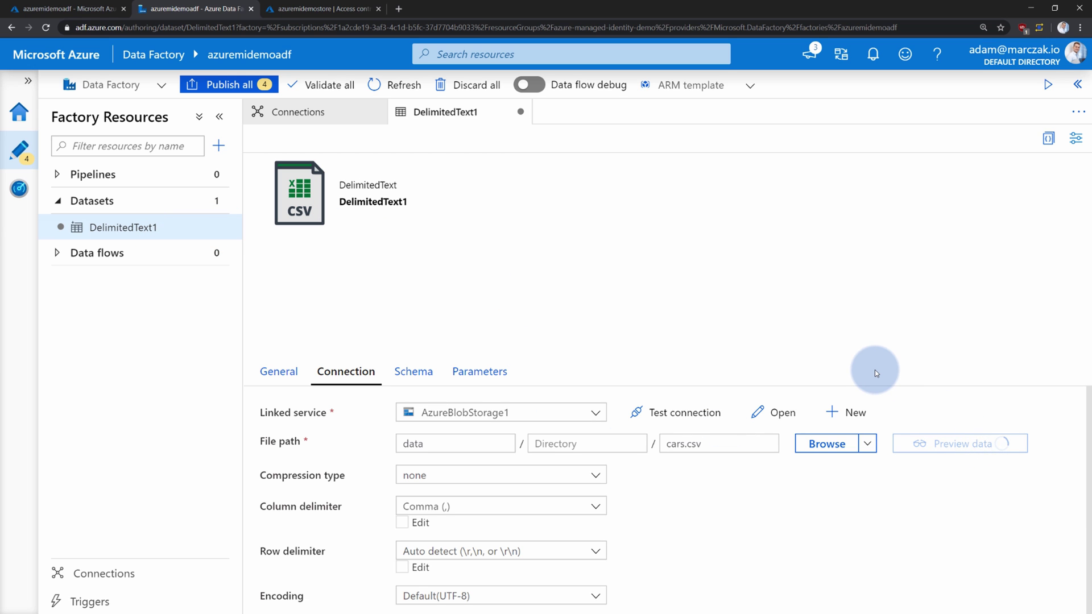
pyautogui.moveTo(875, 373); pyautogui.dragTo(720, 266)
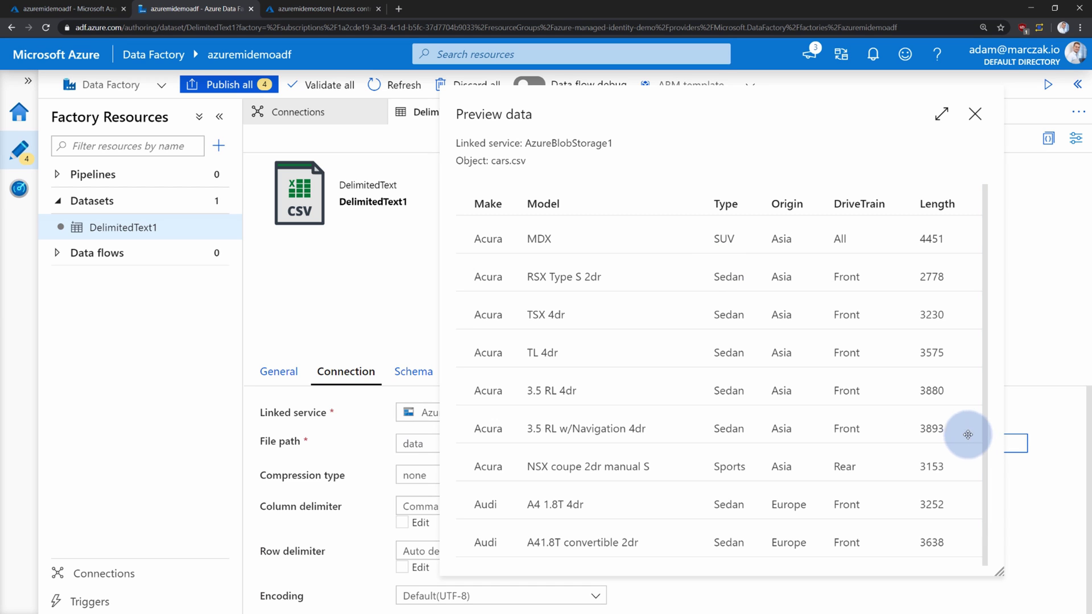
pyautogui.click(253, 10)
pyautogui.click(597, 85)
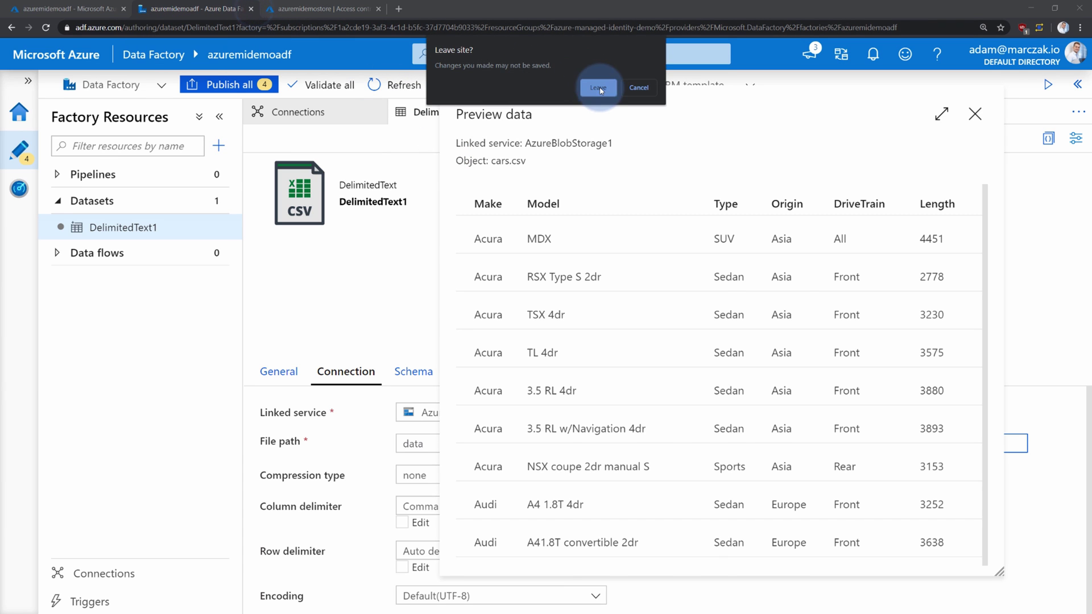
# Turn on the system-assigned managed identity for the azuremidemowebapp App Service and save it.
pyautogui.click(116, 64)
pyautogui.click(137, 300)
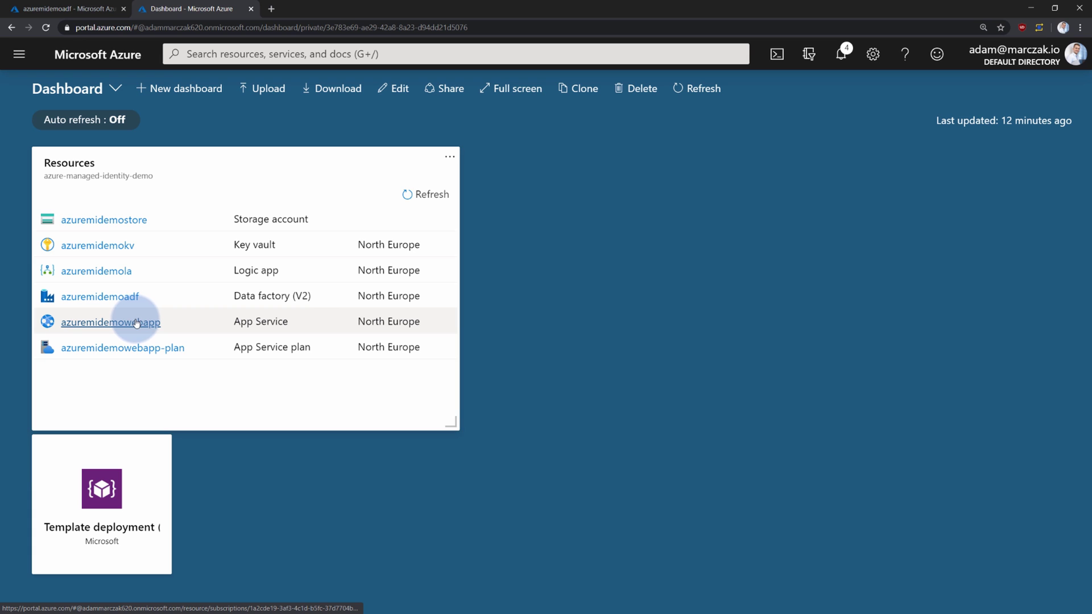
pyautogui.click(135, 323)
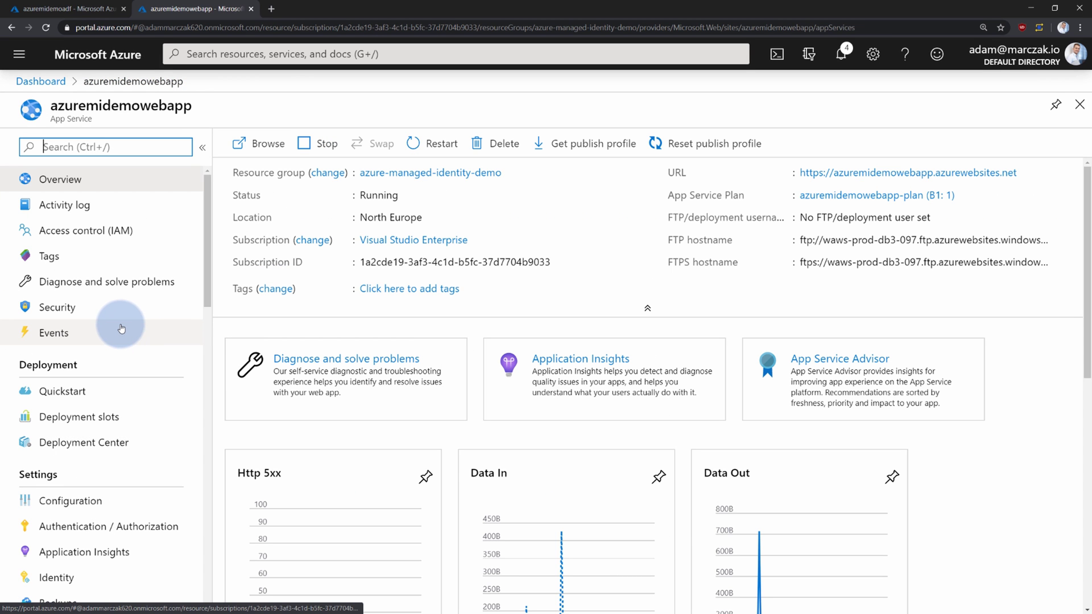
pyautogui.scroll(-4, 114, 318)
pyautogui.click(67, 364)
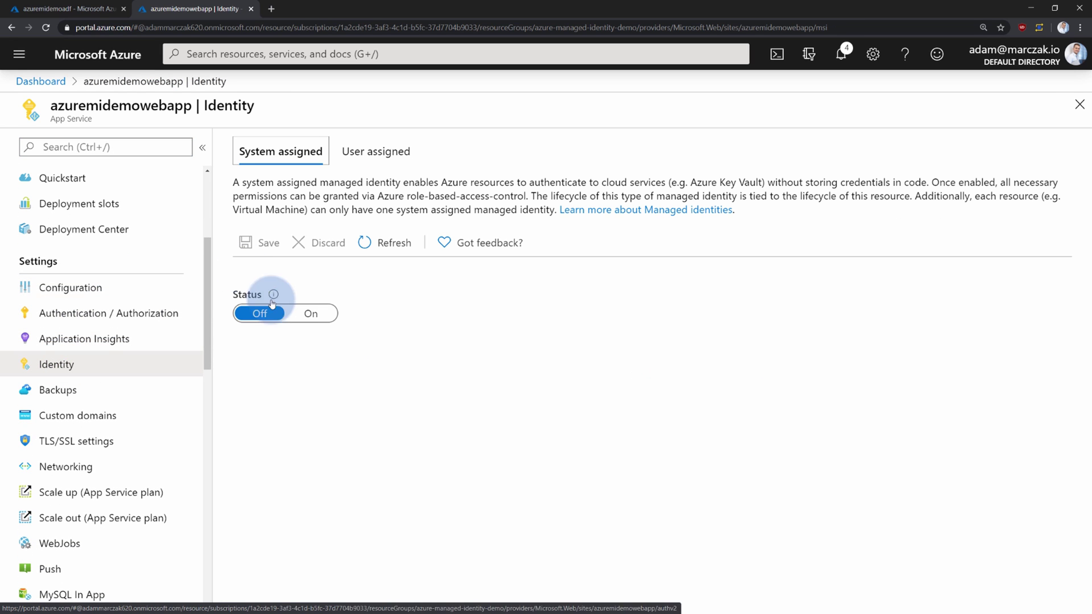
pyautogui.click(308, 312)
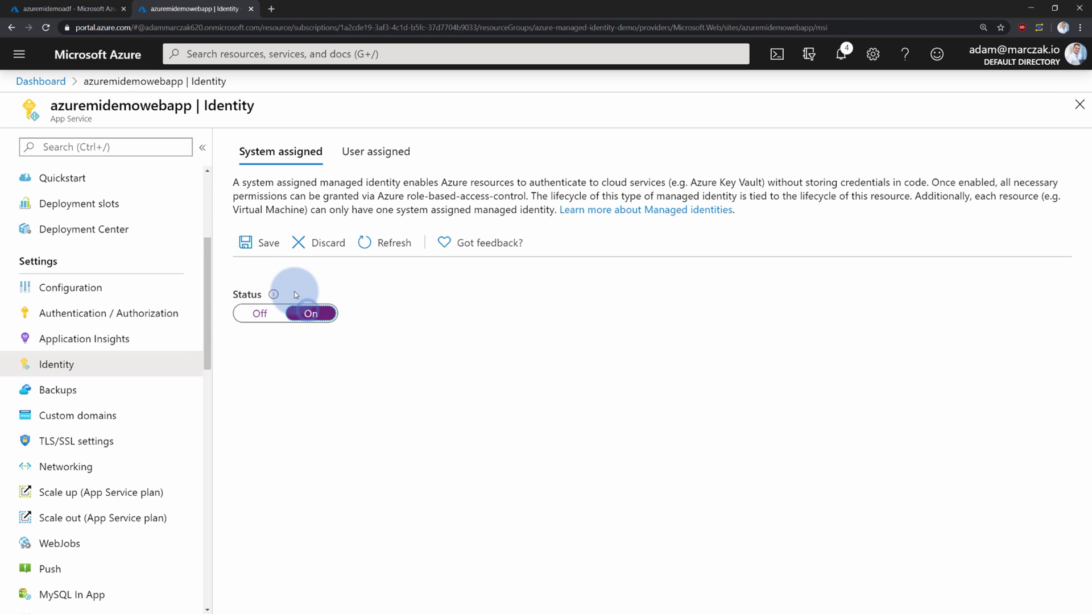
pyautogui.click(265, 252)
pyautogui.click(274, 228)
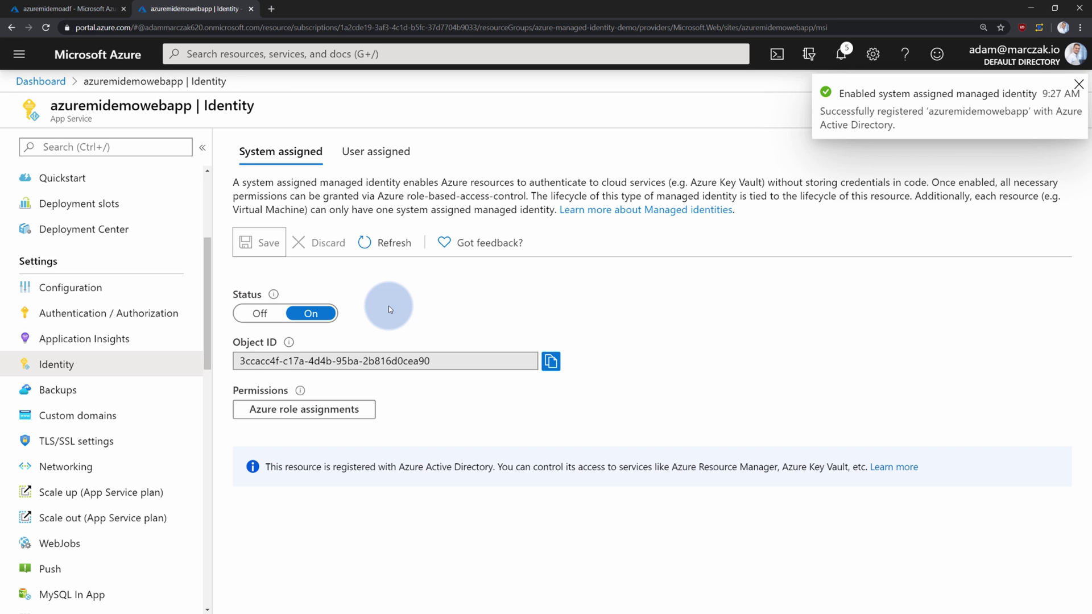
# Copy the name azuremidemowebapp and open the access policies of the azuremidemokv key vault from the portal dashboard.
pyautogui.moveTo(194, 105); pyautogui.dragTo(48, 107)
pyautogui.hotkey('ctrl', 'c')
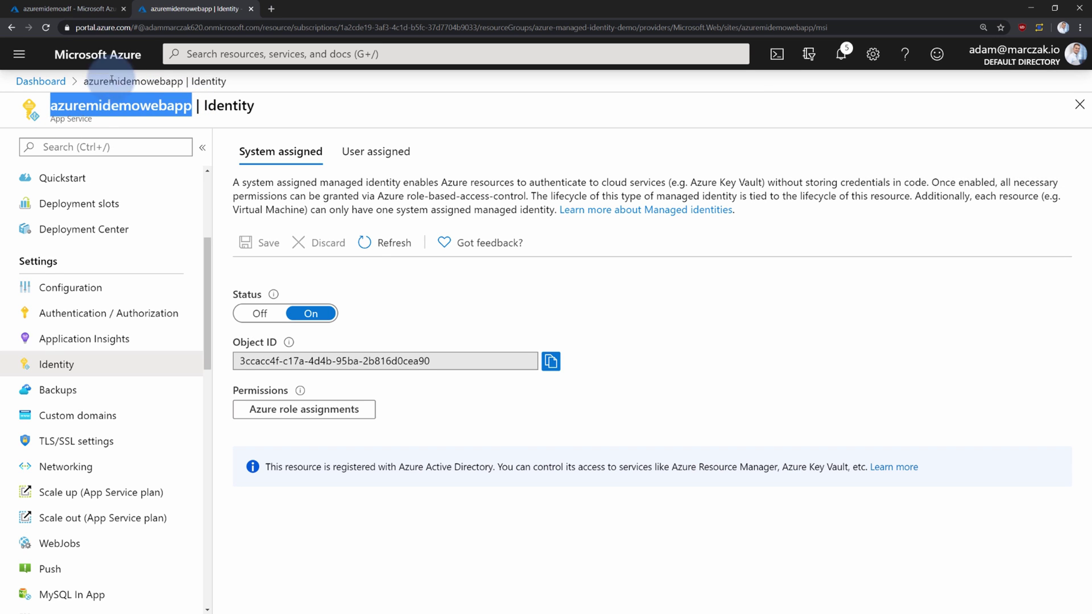
pyautogui.click(100, 10)
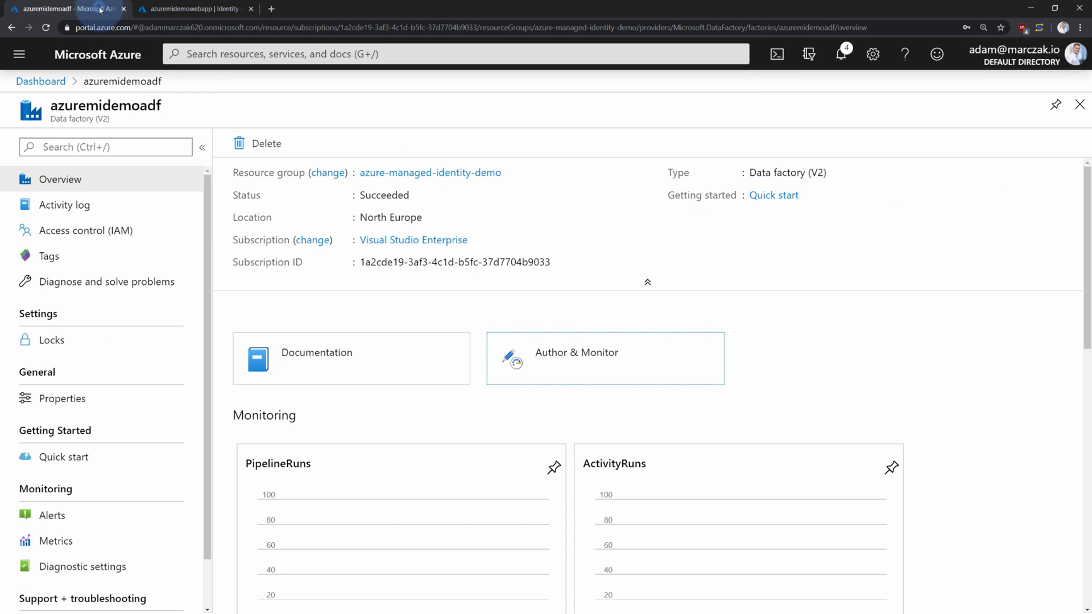
pyautogui.click(110, 60)
pyautogui.click(98, 271)
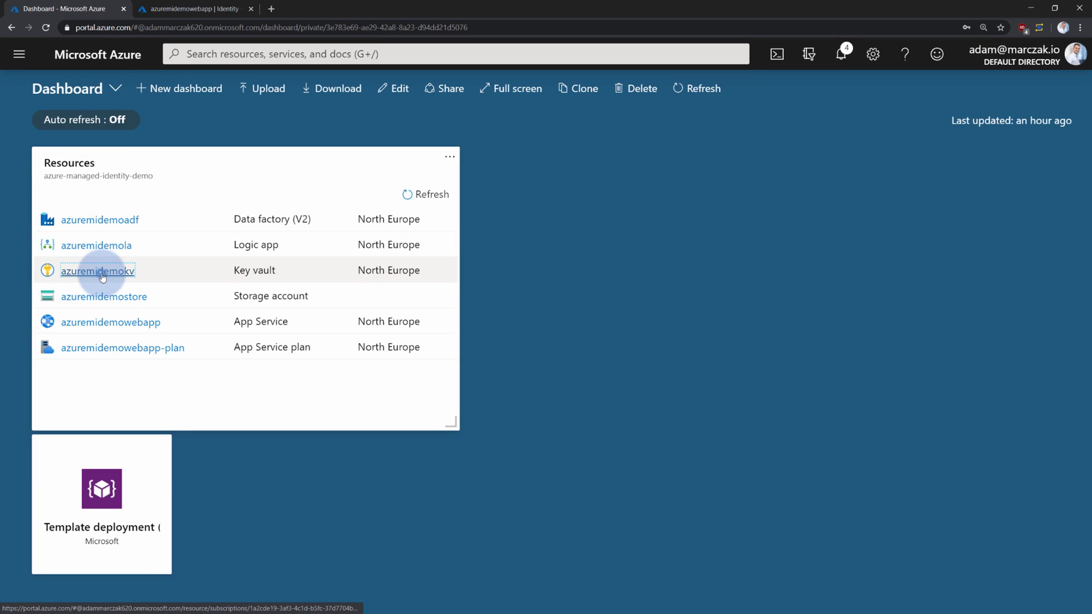
pyautogui.click(107, 442)
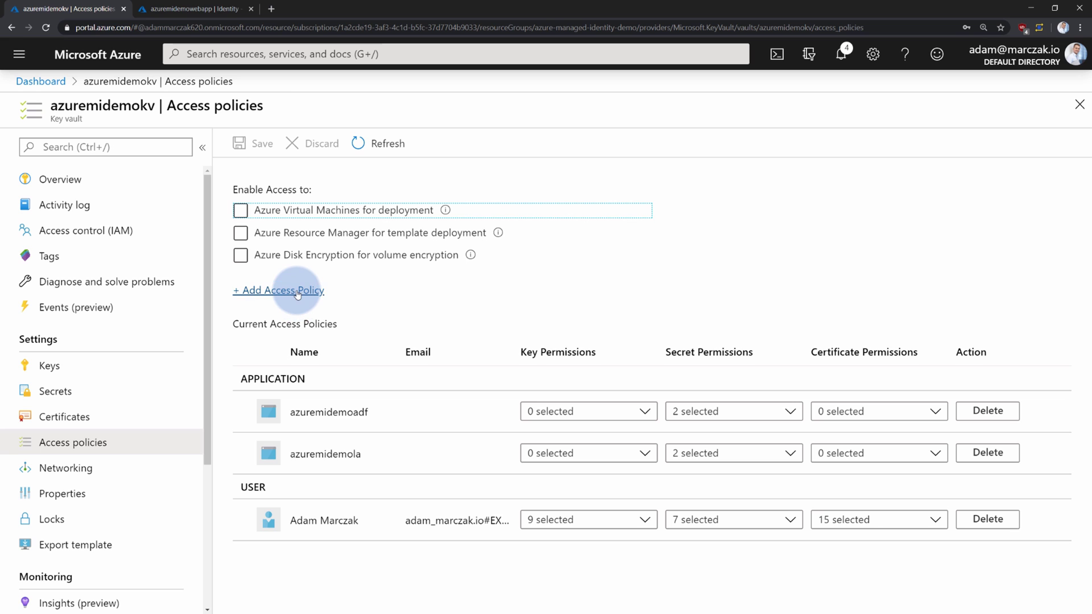
# Start a new access policy for azuremidemokv with two secret permissions selected.
pyautogui.click(298, 292)
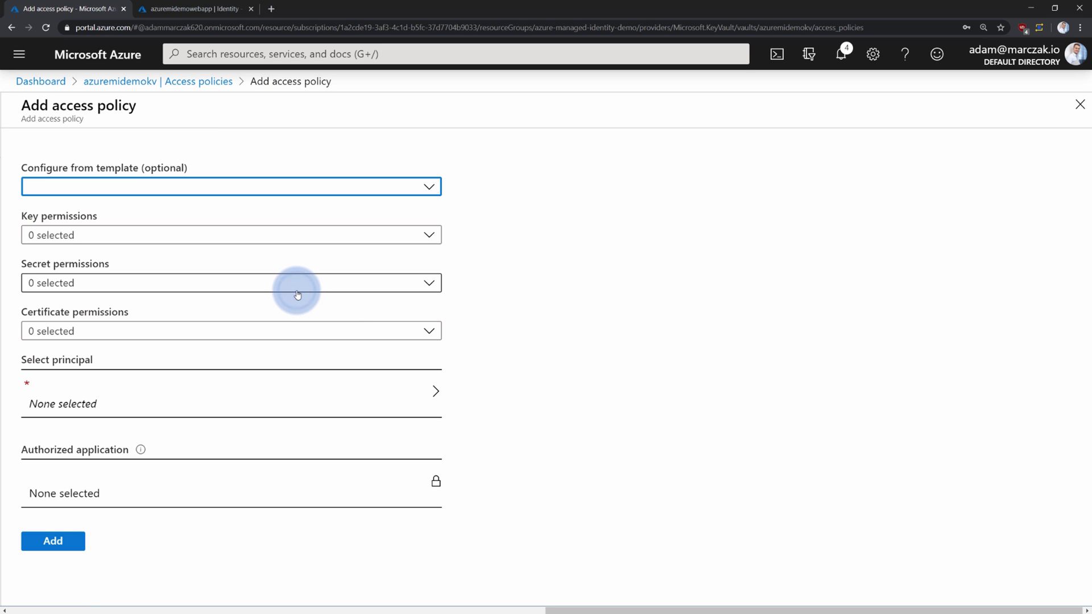
pyautogui.click(297, 293)
pyautogui.click(35, 357)
pyautogui.click(51, 383)
pyautogui.click(475, 357)
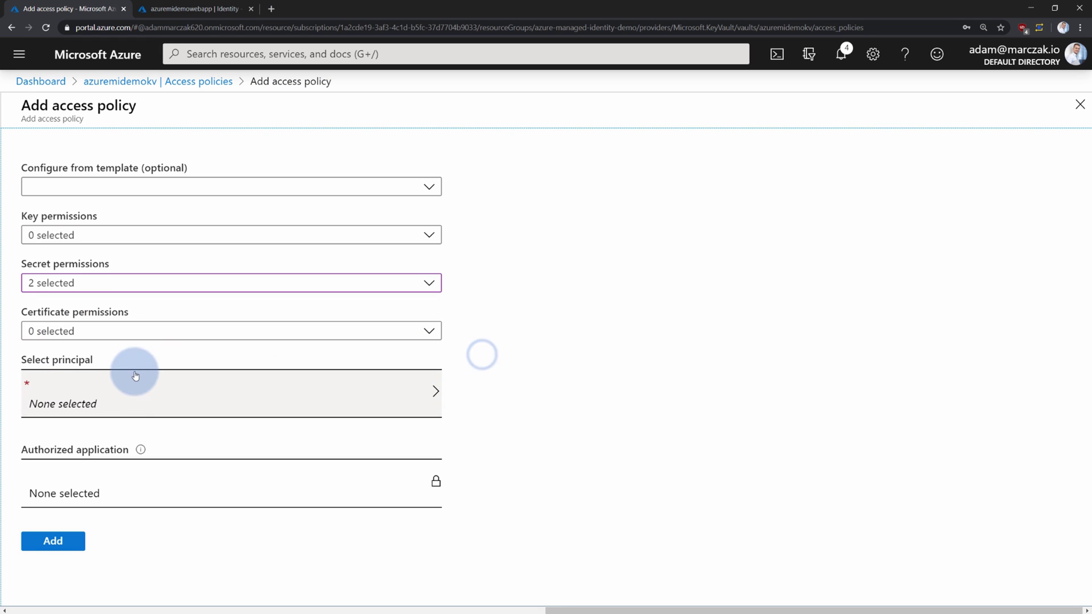
# Set azuremidemowebapp as the principal of the new access policy, add the policy, and save the azuremidemokv access policies.
pyautogui.click(136, 398)
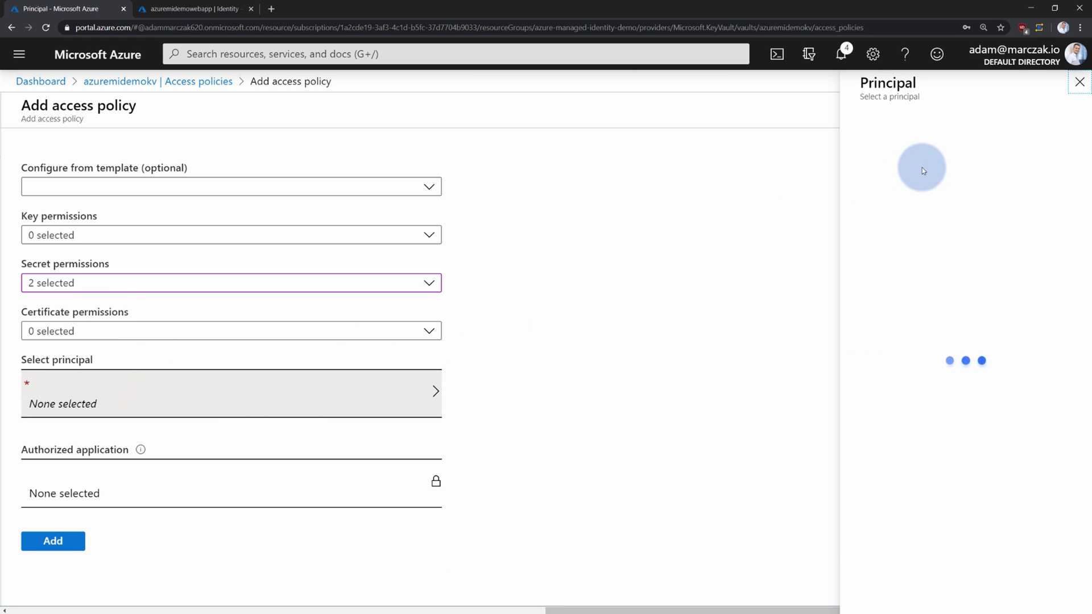
pyautogui.hotkey('ctrl', 'v')
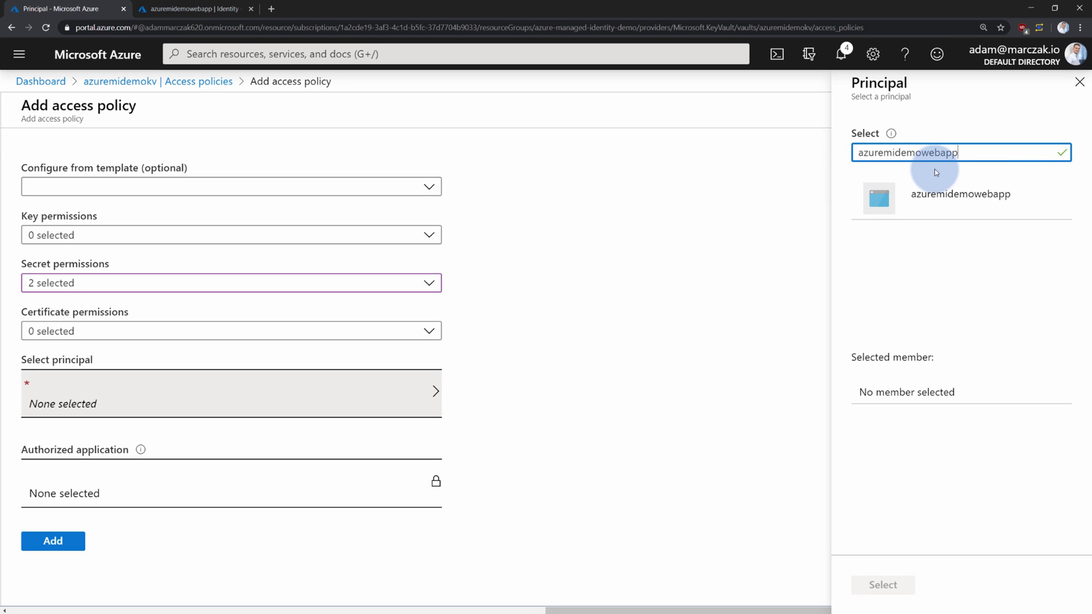
pyautogui.click(944, 199)
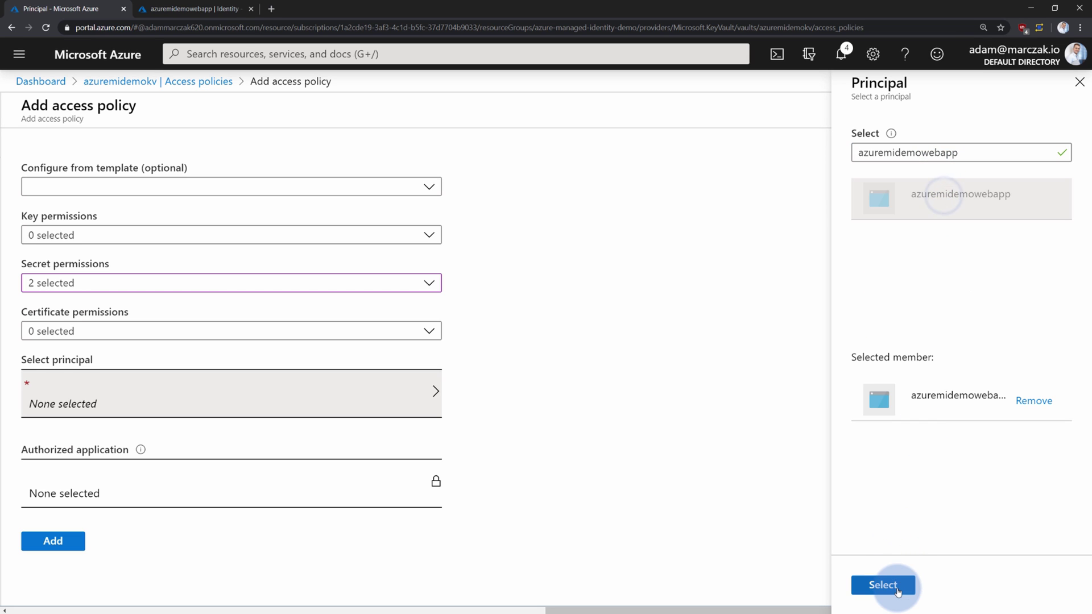
pyautogui.click(896, 589)
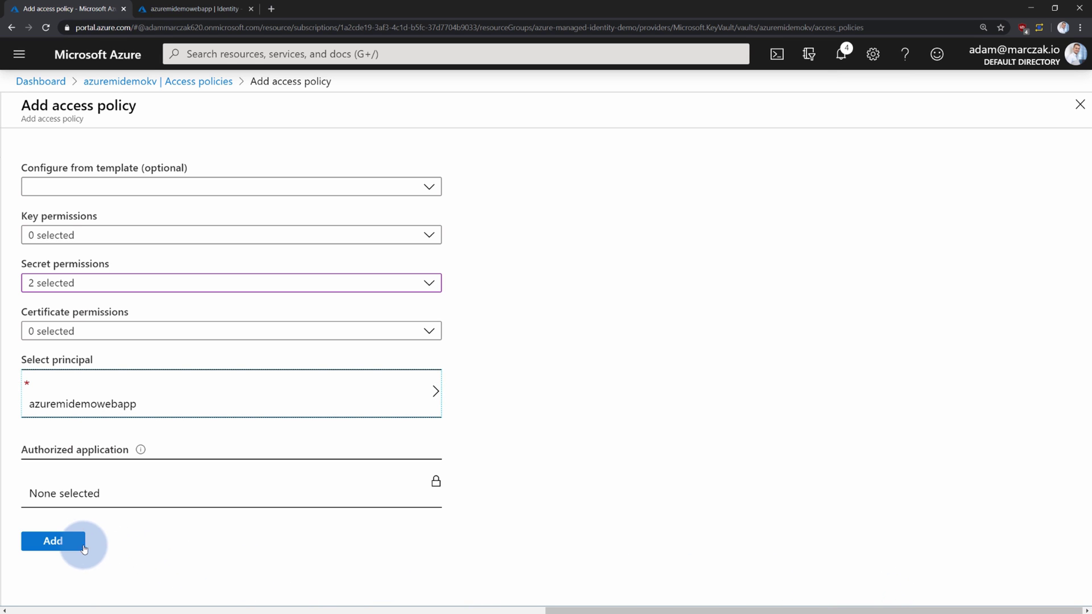
pyautogui.click(69, 542)
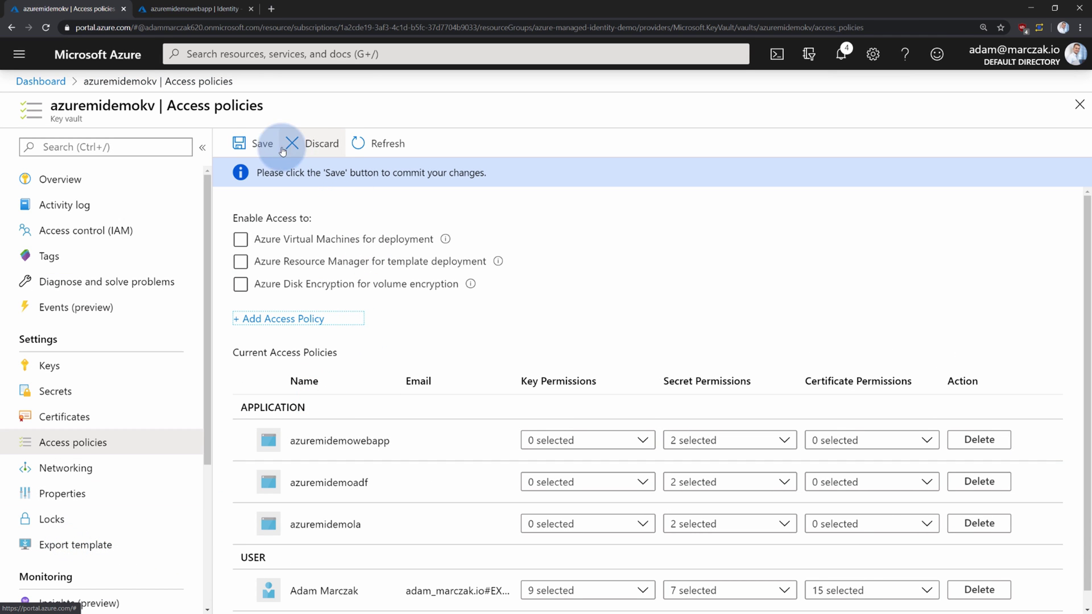
pyautogui.click(255, 146)
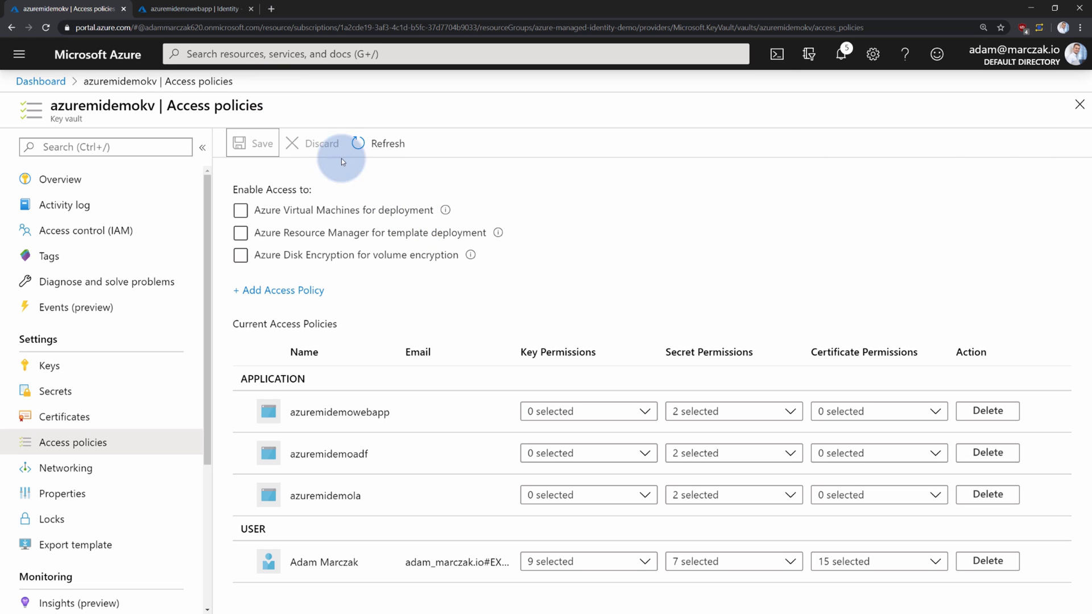
pyautogui.click(442, 257)
pyautogui.click(443, 263)
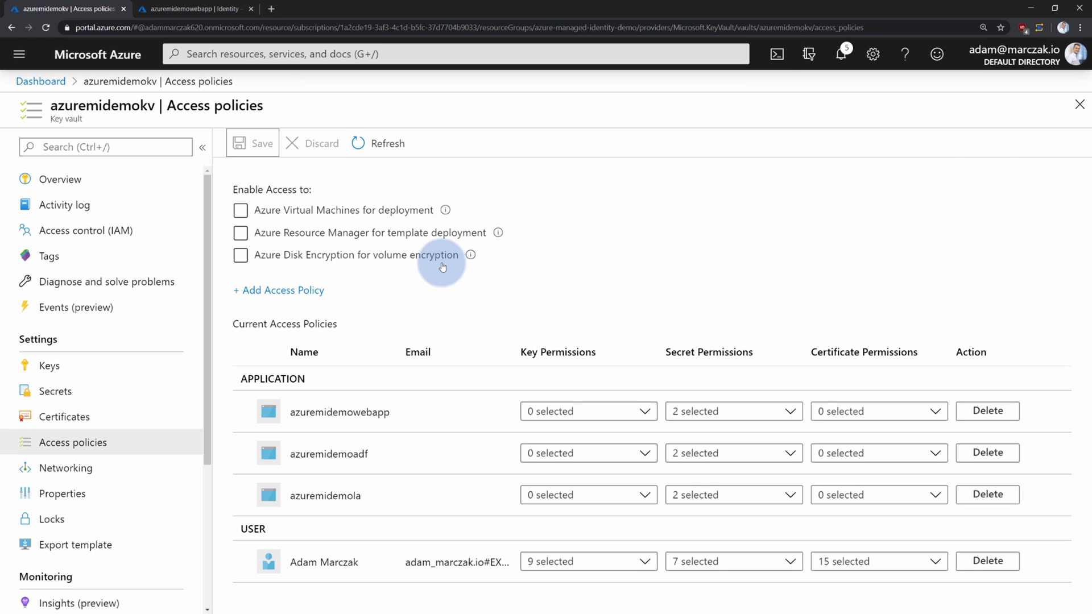
# Open the Kudu PowerShell debug console of the azuremidemowebapp App Service through its Advanced Tools.
pyautogui.click(202, 16)
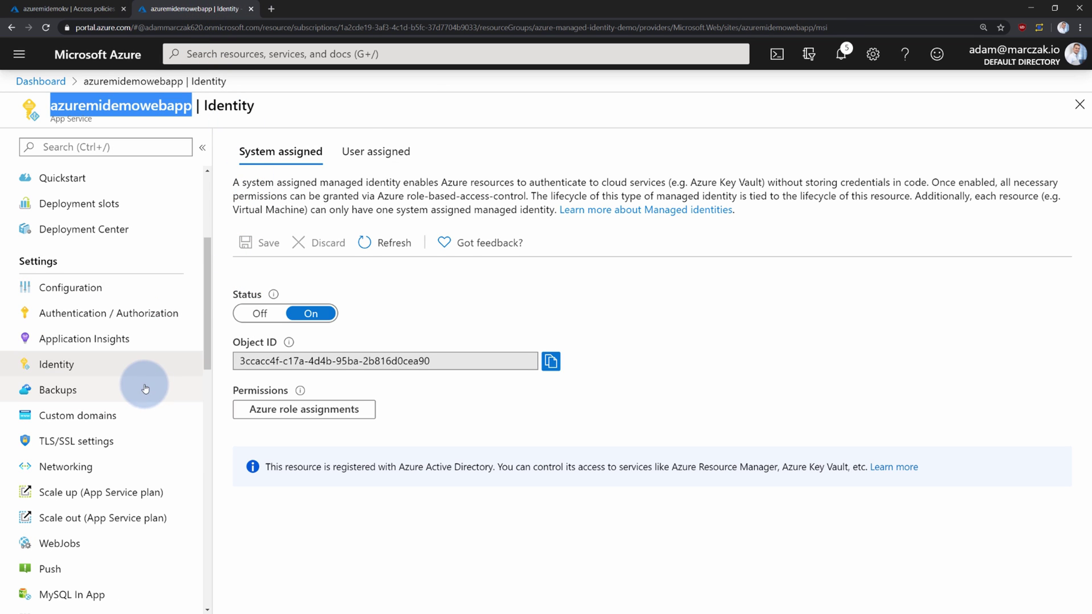
pyautogui.scroll(-2, 120, 397)
pyautogui.scroll(-6, 121, 397)
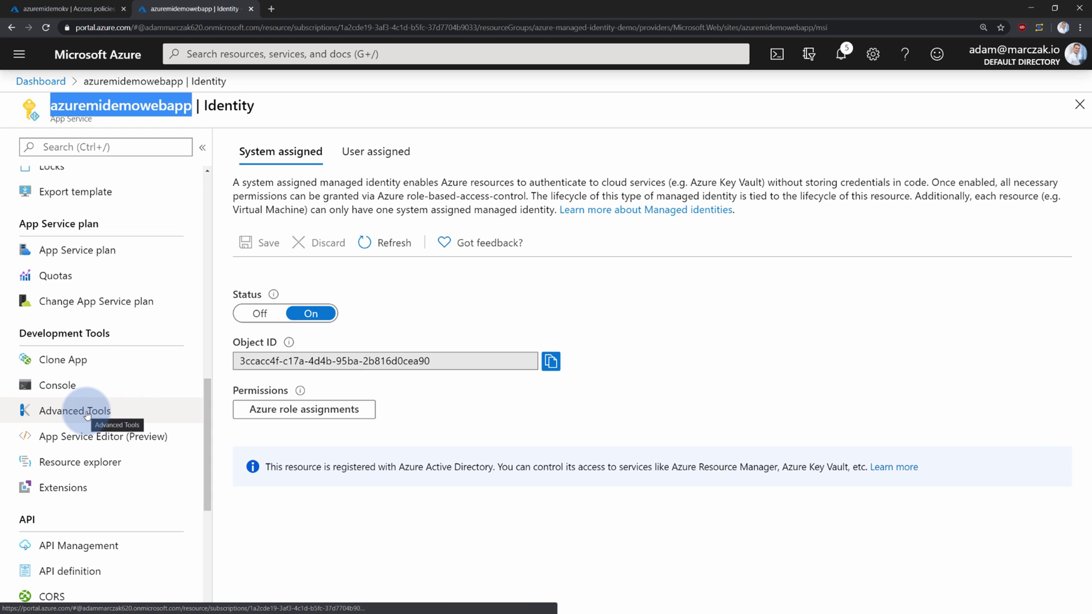
pyautogui.click(87, 414)
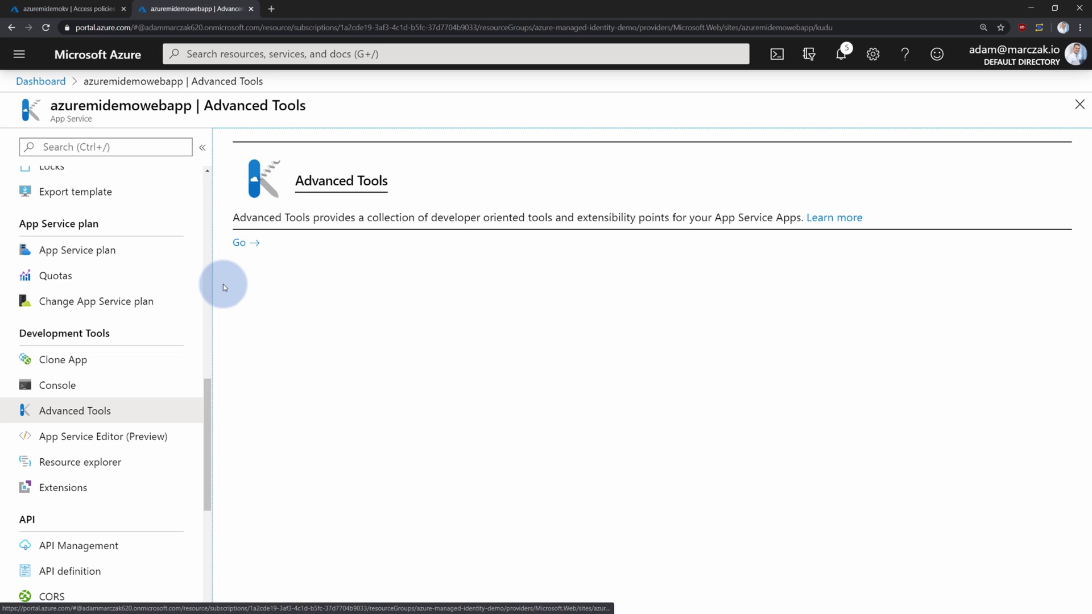
pyautogui.click(239, 242)
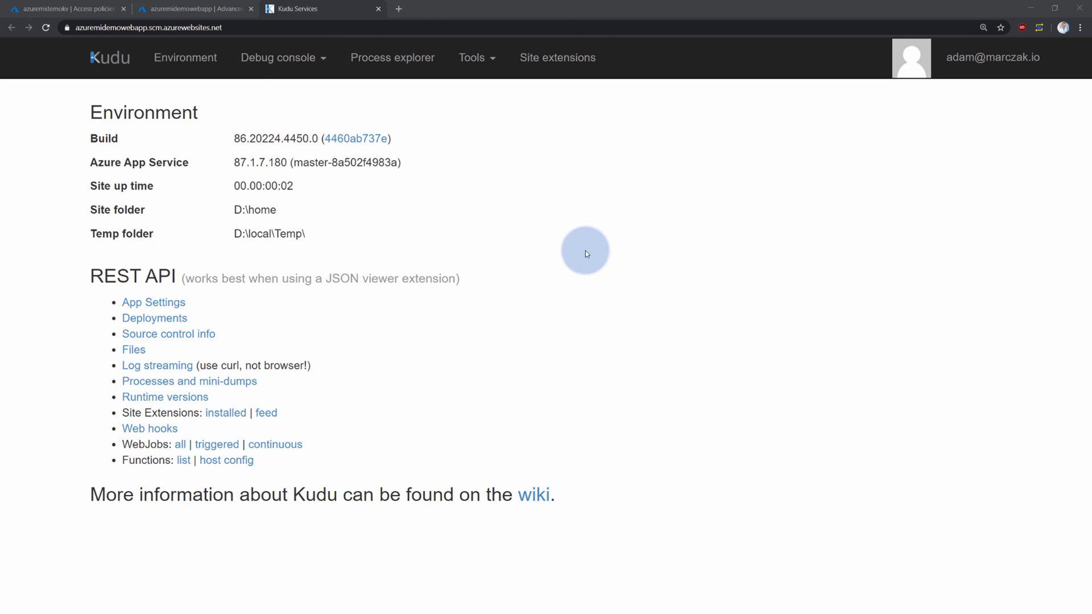
pyautogui.click(306, 72)
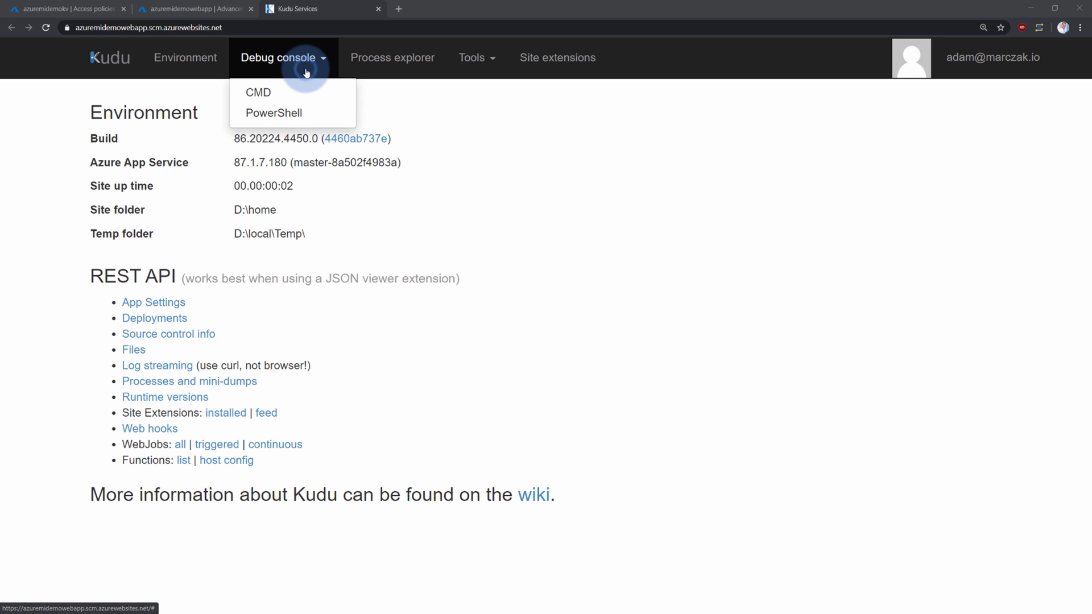
pyautogui.click(295, 116)
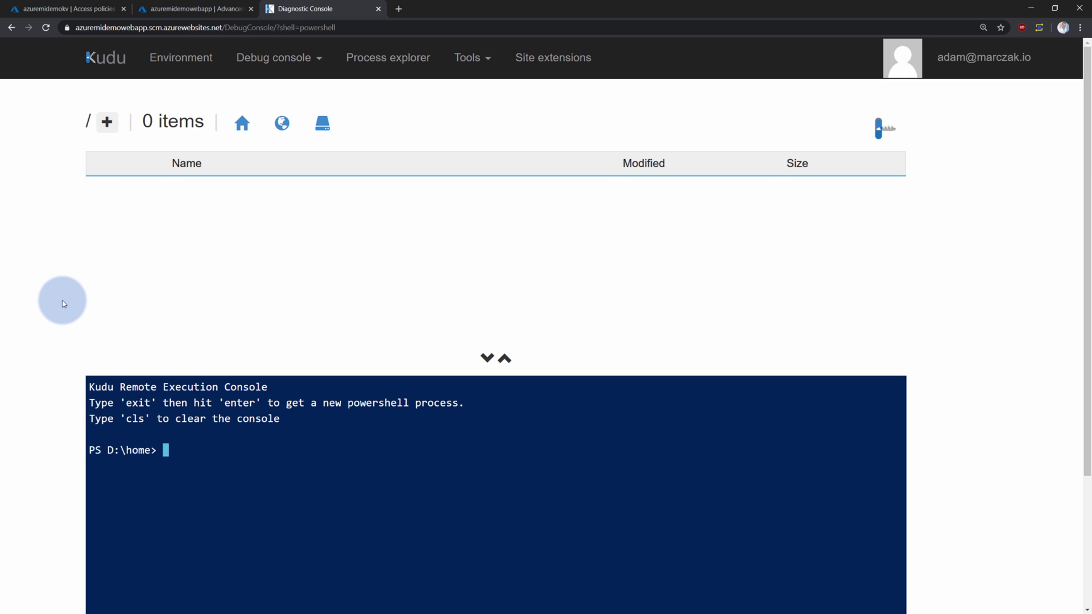
pyautogui.scroll(-5, 151, 334)
pyautogui.rightClick(306, 336)
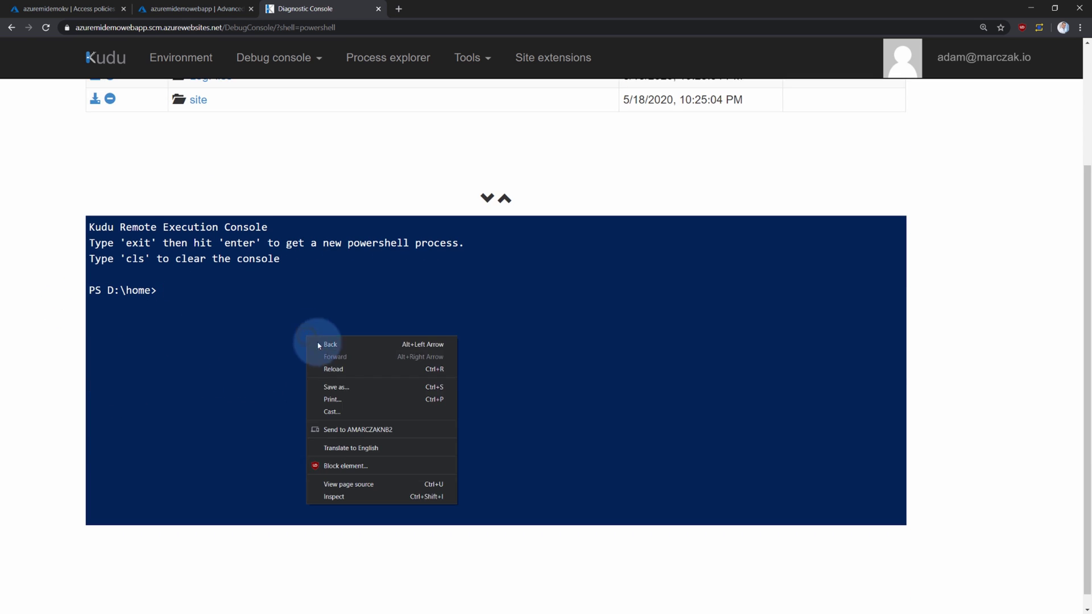
pyautogui.click(248, 317)
pyautogui.hotkey('ctrl', 'v')
pyautogui.scroll(3, 235, 316)
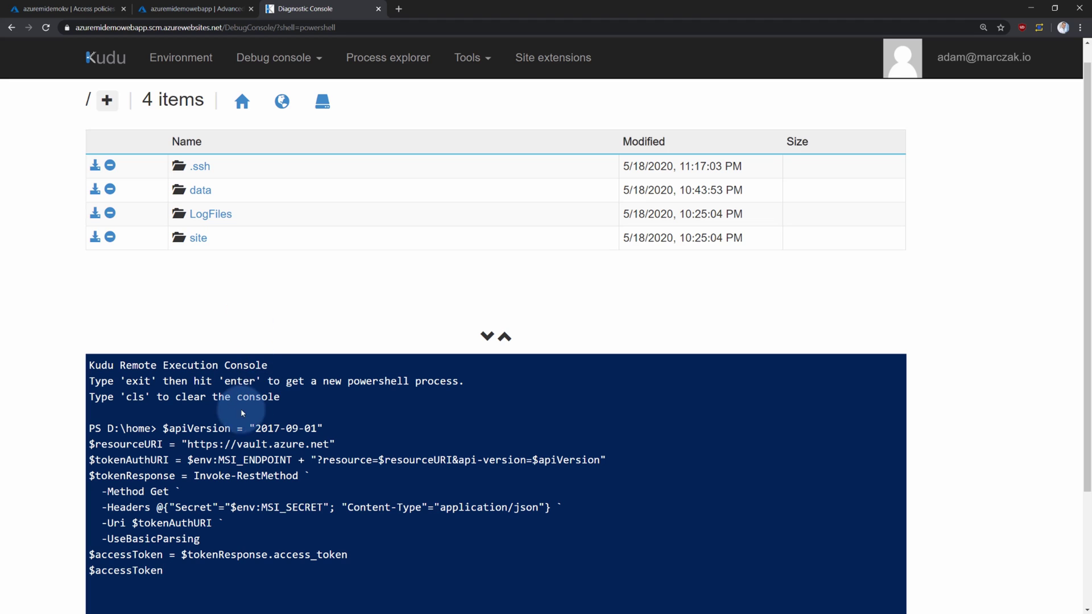
# Examine the script's API version, resource URI, token authentication URI and token request lines before running it.
pyautogui.moveTo(163, 428); pyautogui.dragTo(322, 429)
pyautogui.moveTo(89, 444); pyautogui.dragTo(329, 444)
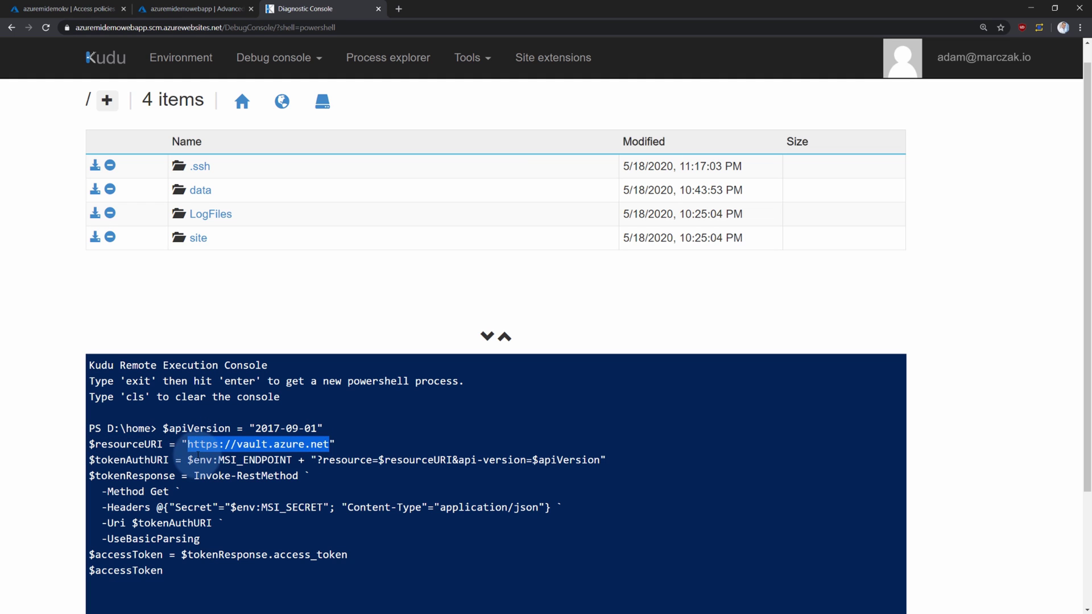
pyautogui.moveTo(187, 459); pyautogui.dragTo(604, 460)
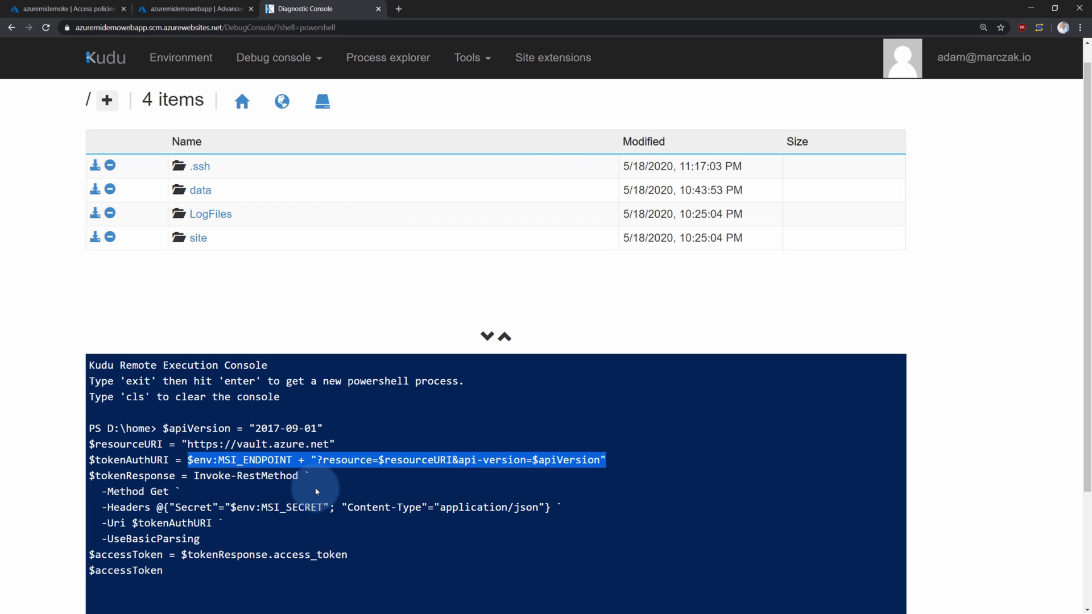
pyautogui.moveTo(120, 475); pyautogui.dragTo(347, 557)
pyautogui.click(332, 577)
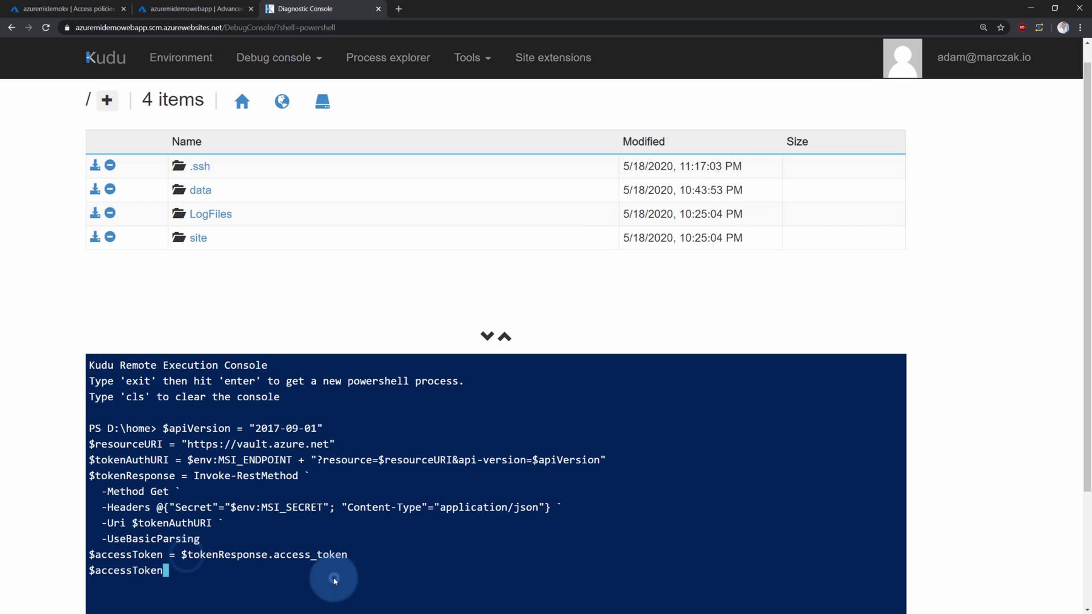
pyautogui.scroll(-2, 321, 570)
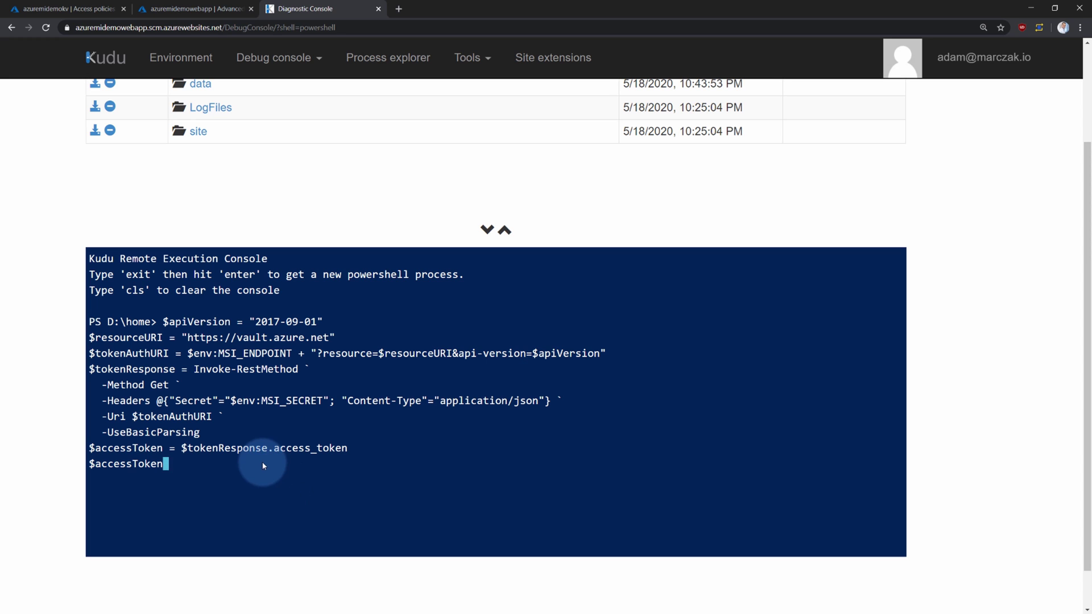